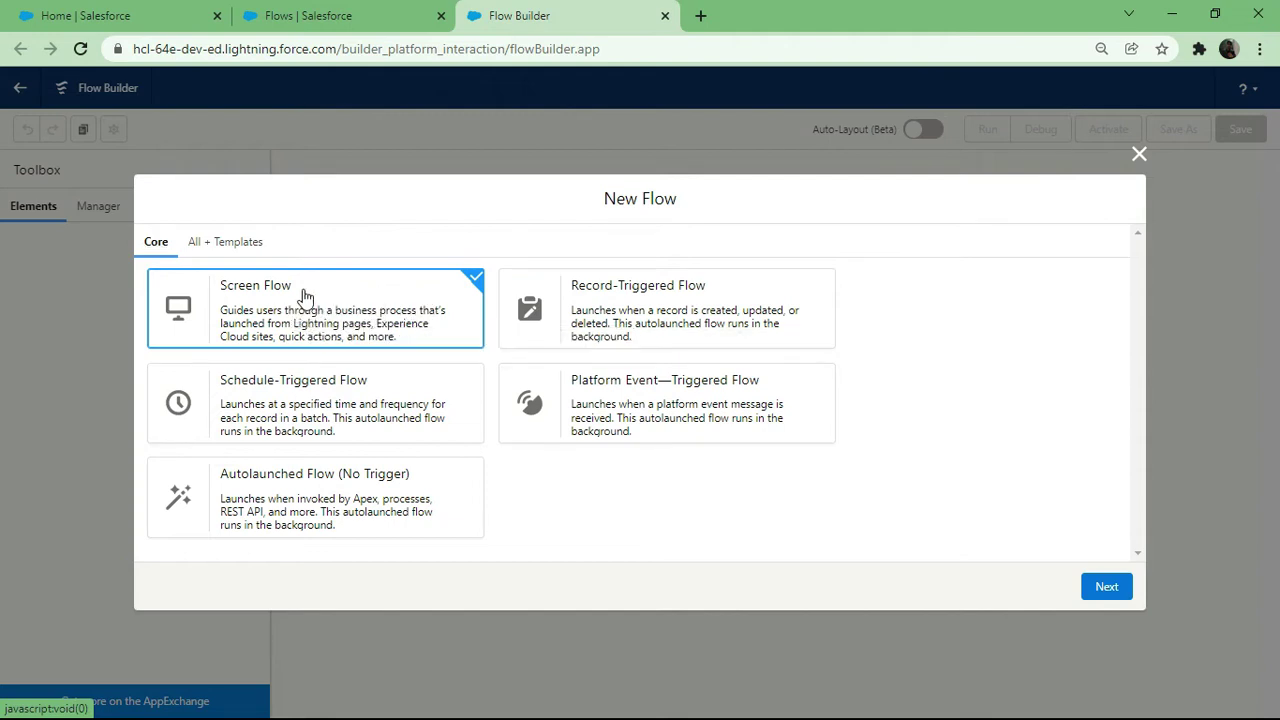
Start a freeform Screen Flow and place a Screen element on the canvas.
{"action": "left_click", "coordinate": [1104, 592]}
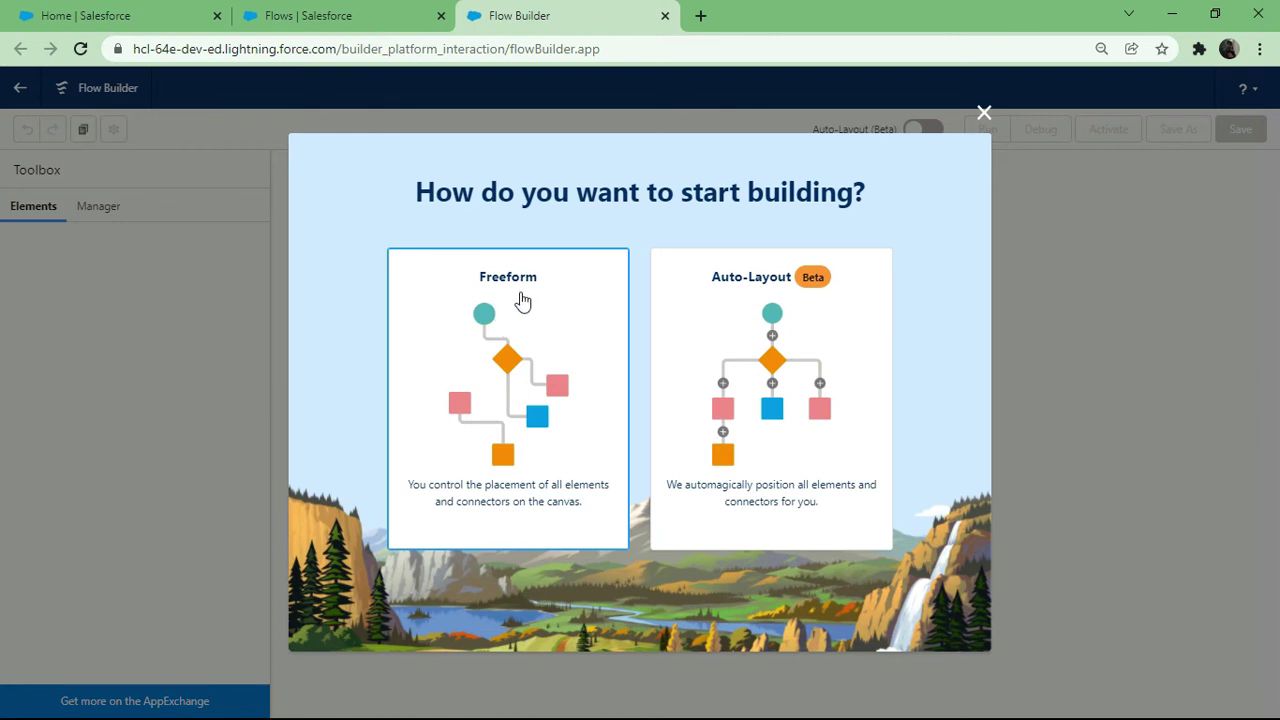
{"action": "left_click", "coordinate": [523, 314]}
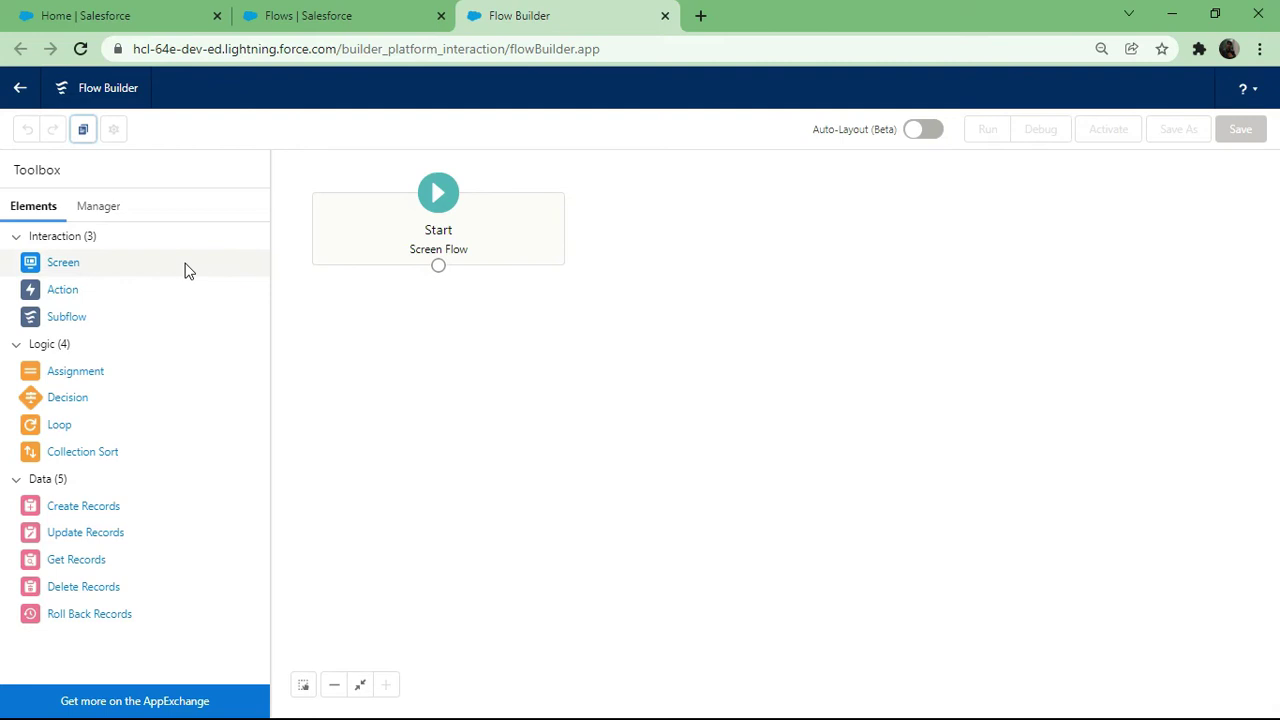
{"action": "left_click", "coordinate": [60, 268]}
{"action": "left_click_drag", "start_coordinate": [60, 268], "coordinate": [429, 331]}
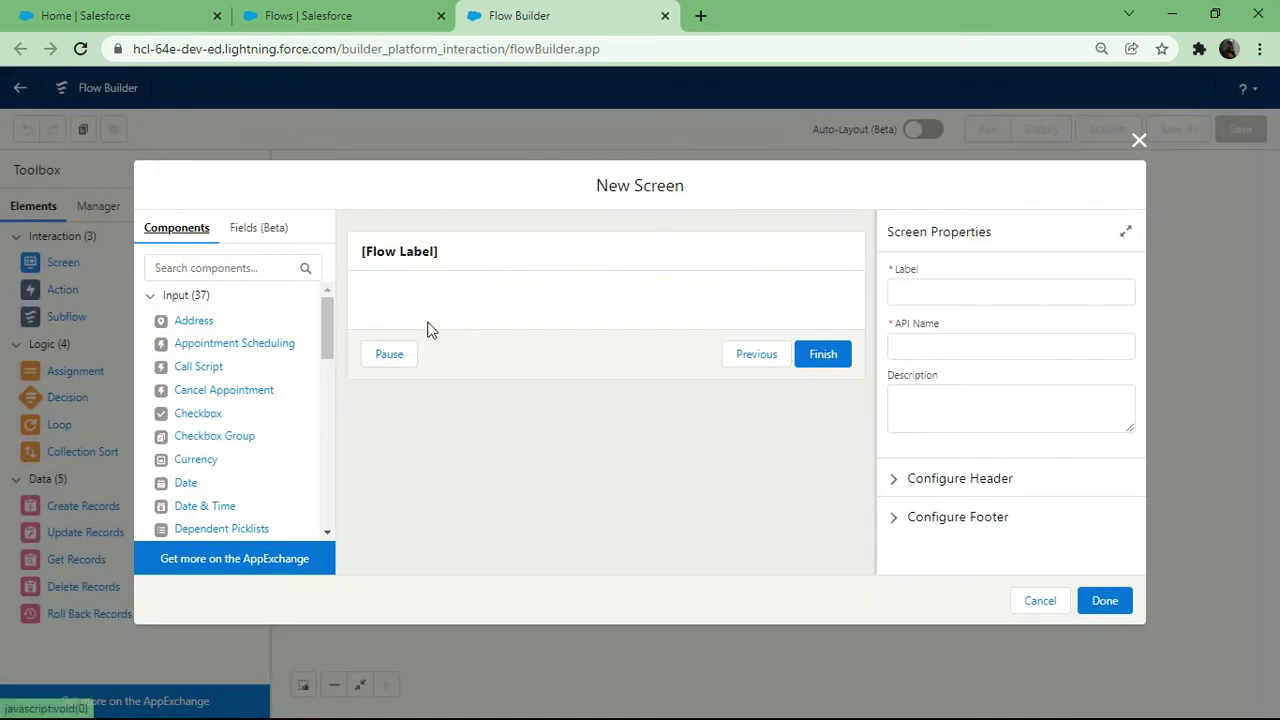
Label the screen Screen1 and let its API name auto-fill as Screen1.
{"action": "left_click", "coordinate": [922, 292]}
{"action": "type", "text": "ZScreen1"}
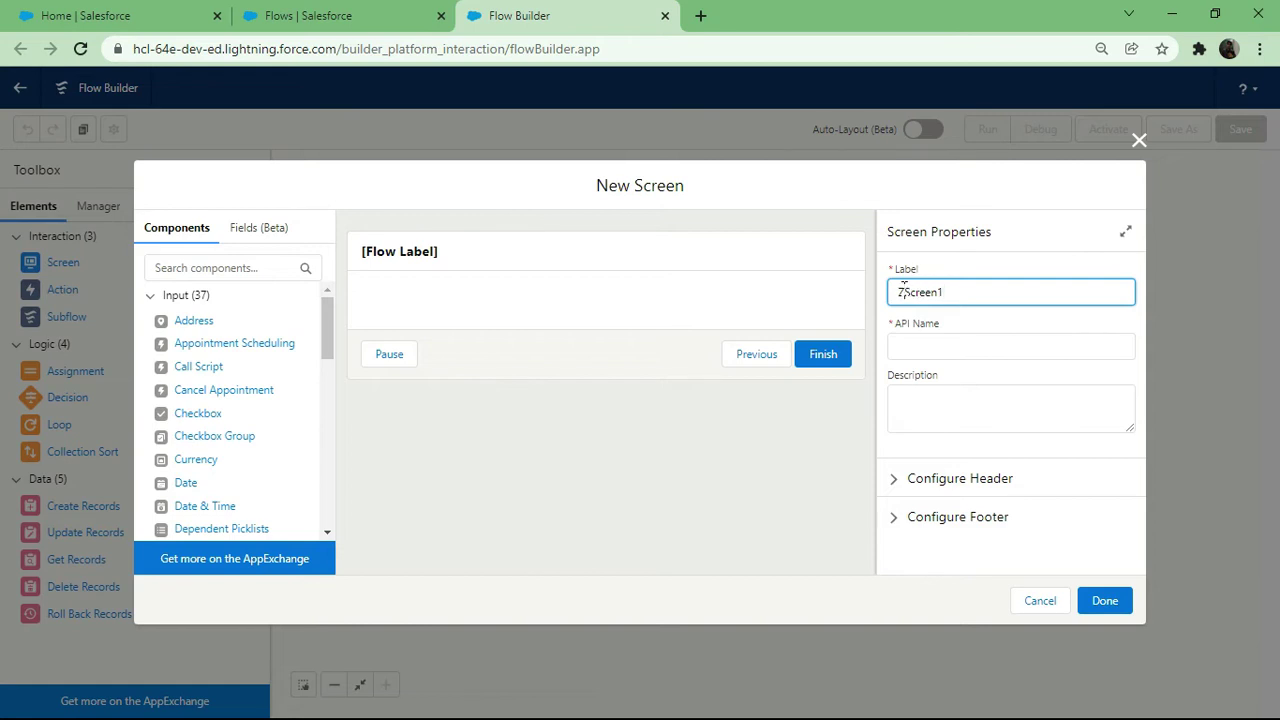
{"action": "key", "text": "BackSpace"}
{"action": "left_click", "coordinate": [965, 342]}
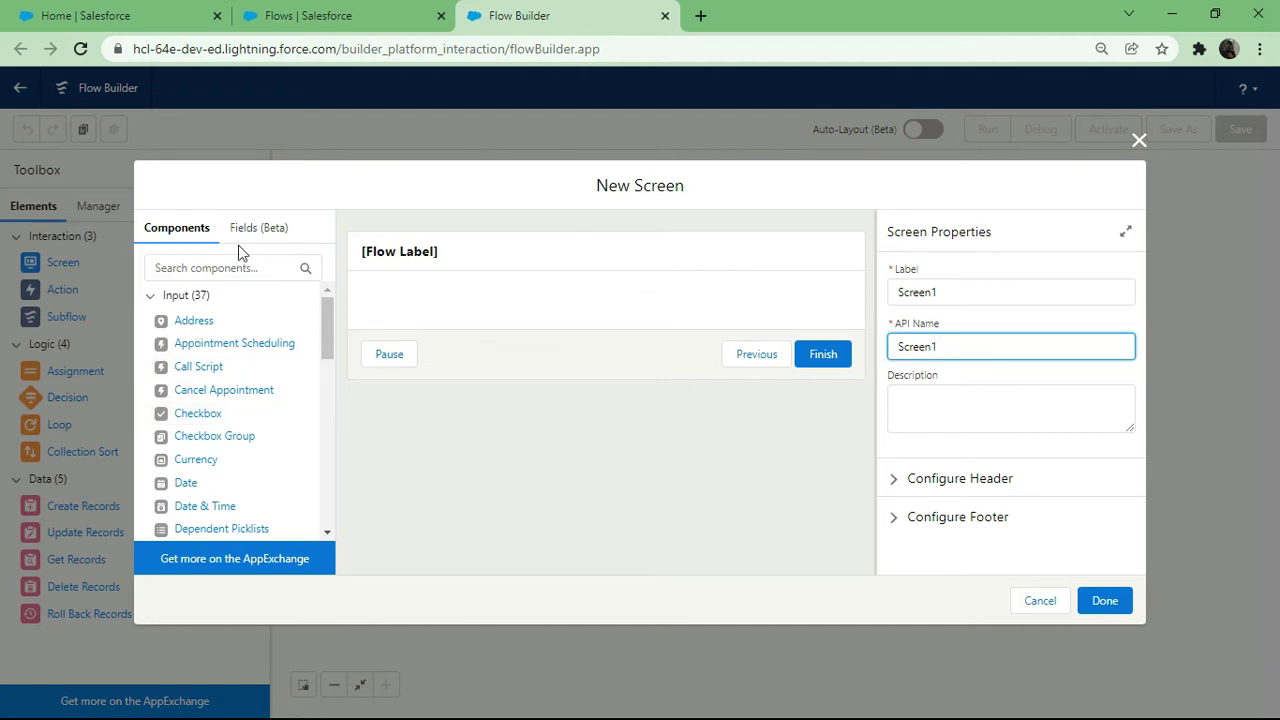
Open a new Opportunity record form from the Opportunities tab on the Salesforce home page.
{"action": "left_click", "coordinate": [130, 14]}
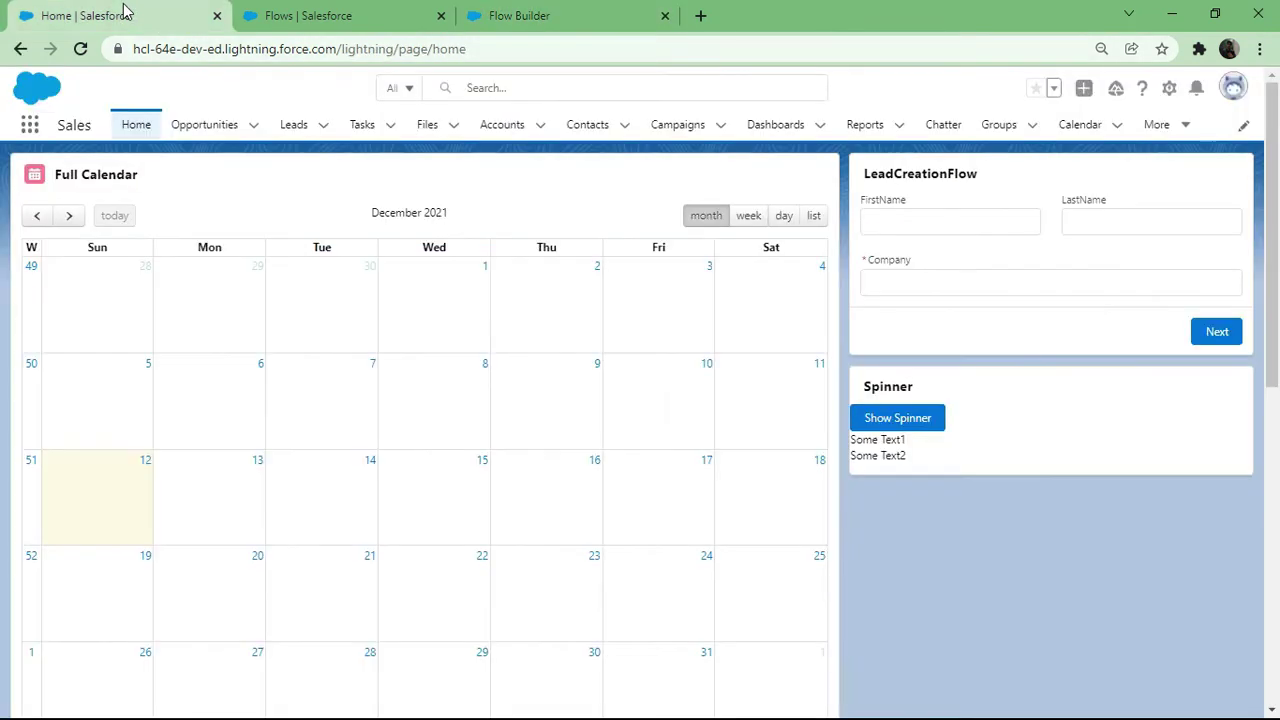
{"action": "left_click", "coordinate": [205, 128]}
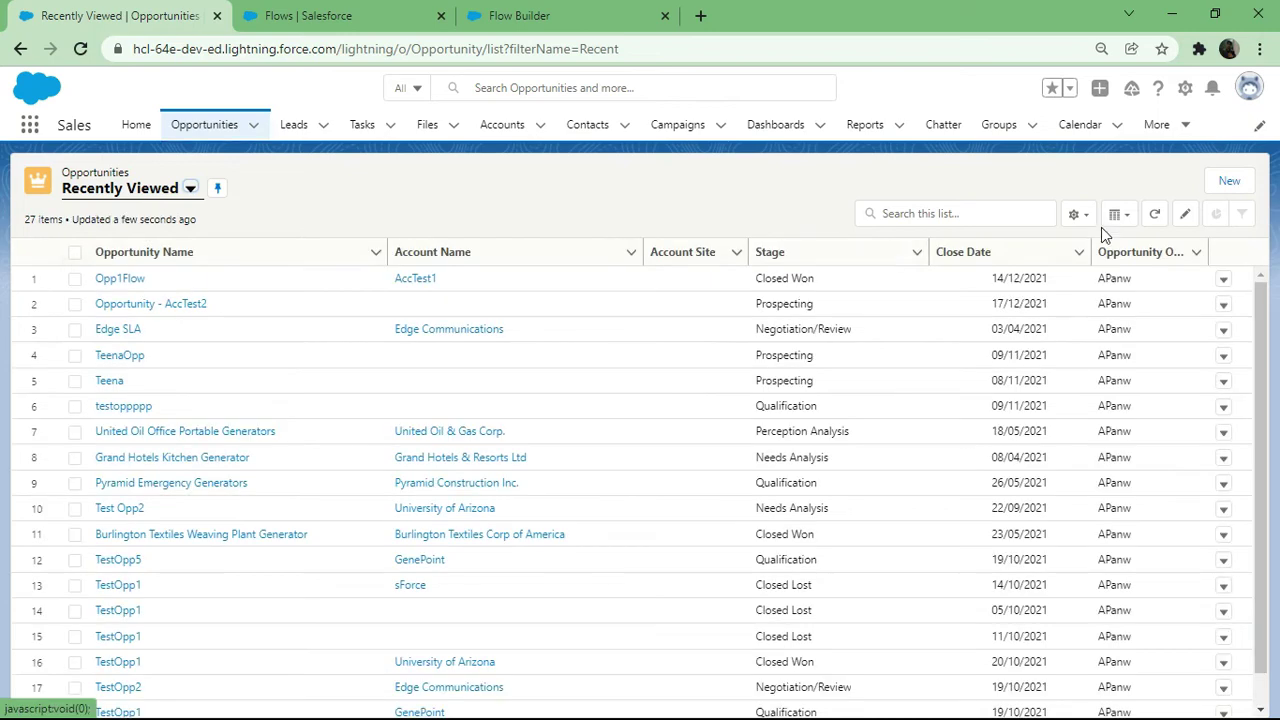
{"action": "left_click", "coordinate": [1229, 182]}
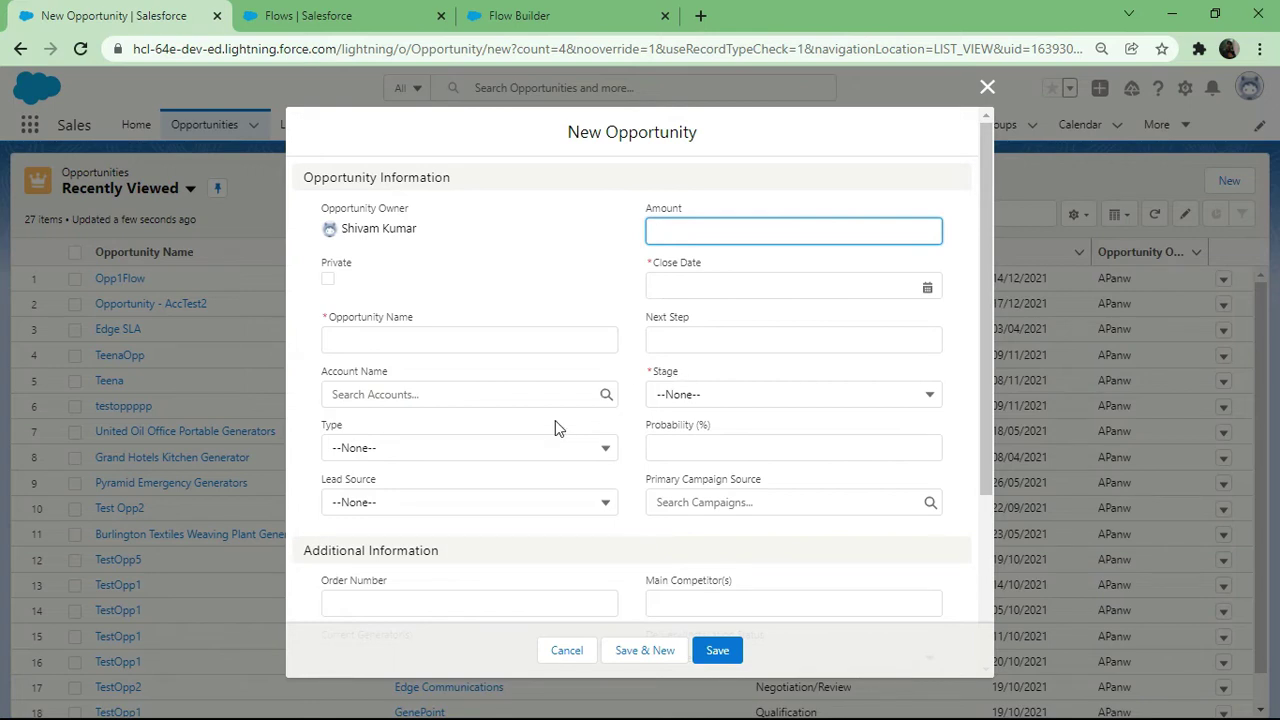
Review the Opportunity form's fields, cancel without saving, and return to the screen editor.
{"action": "scroll", "coordinate": [555, 420], "scroll_direction": "down", "scroll_amount": 3}
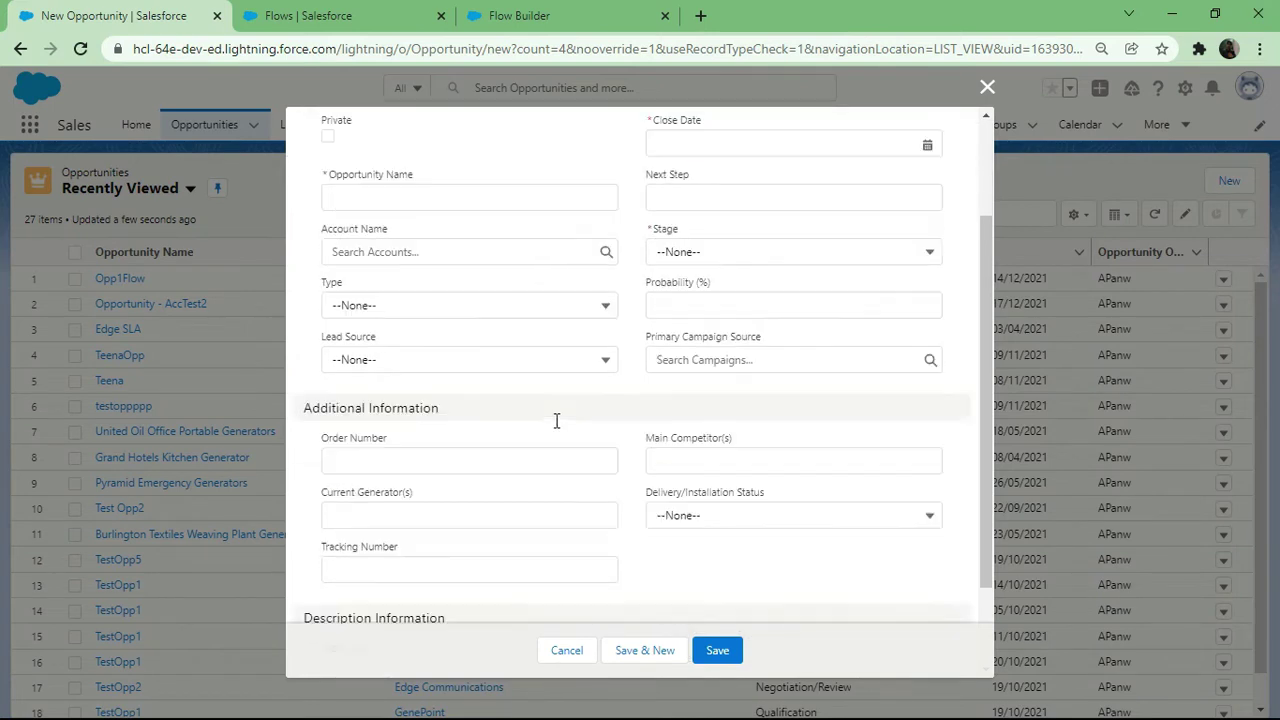
{"action": "scroll", "coordinate": [557, 420], "scroll_direction": "up", "scroll_amount": 2}
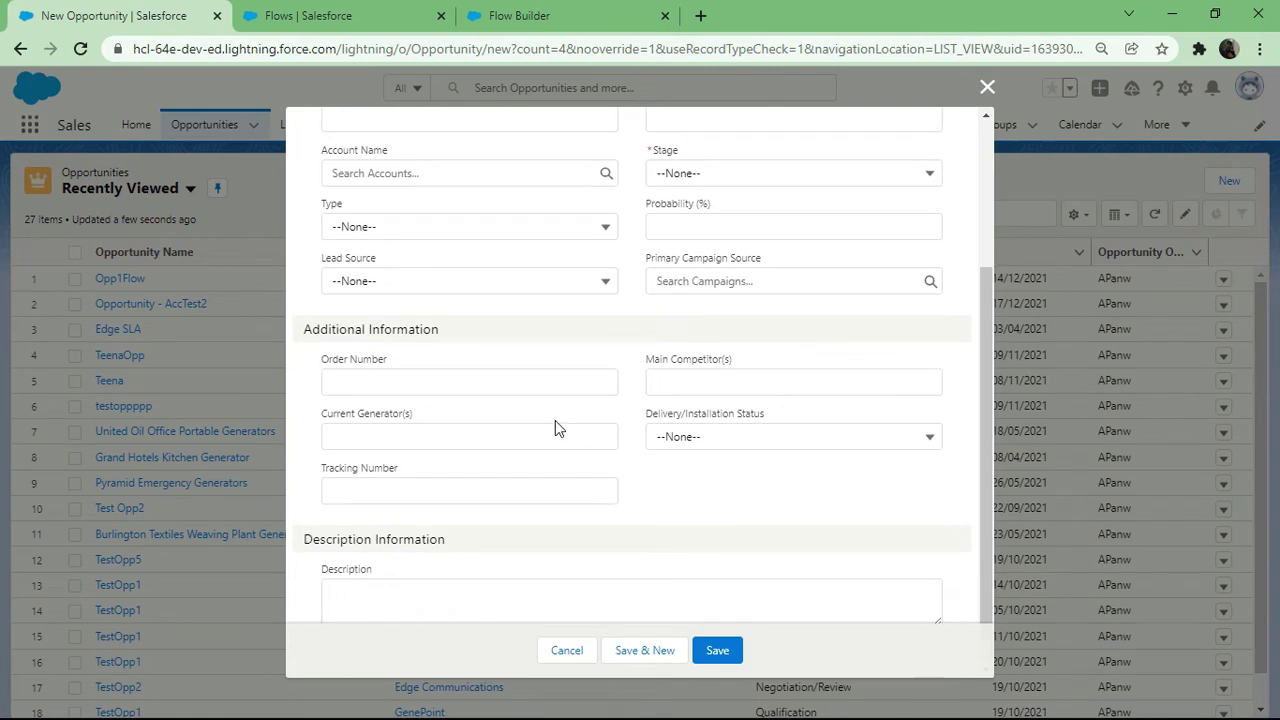
{"action": "scroll", "coordinate": [555, 428], "scroll_direction": "up", "scroll_amount": 2}
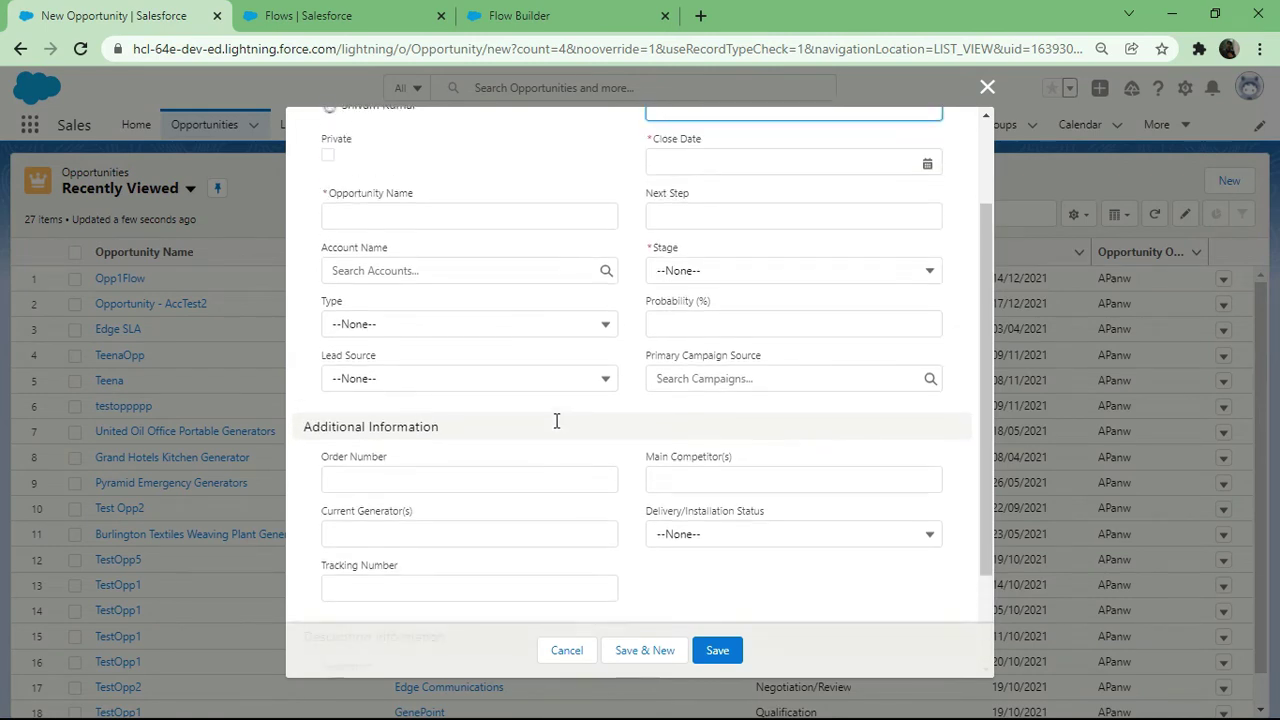
{"action": "scroll", "coordinate": [557, 428], "scroll_direction": "up", "scroll_amount": 1}
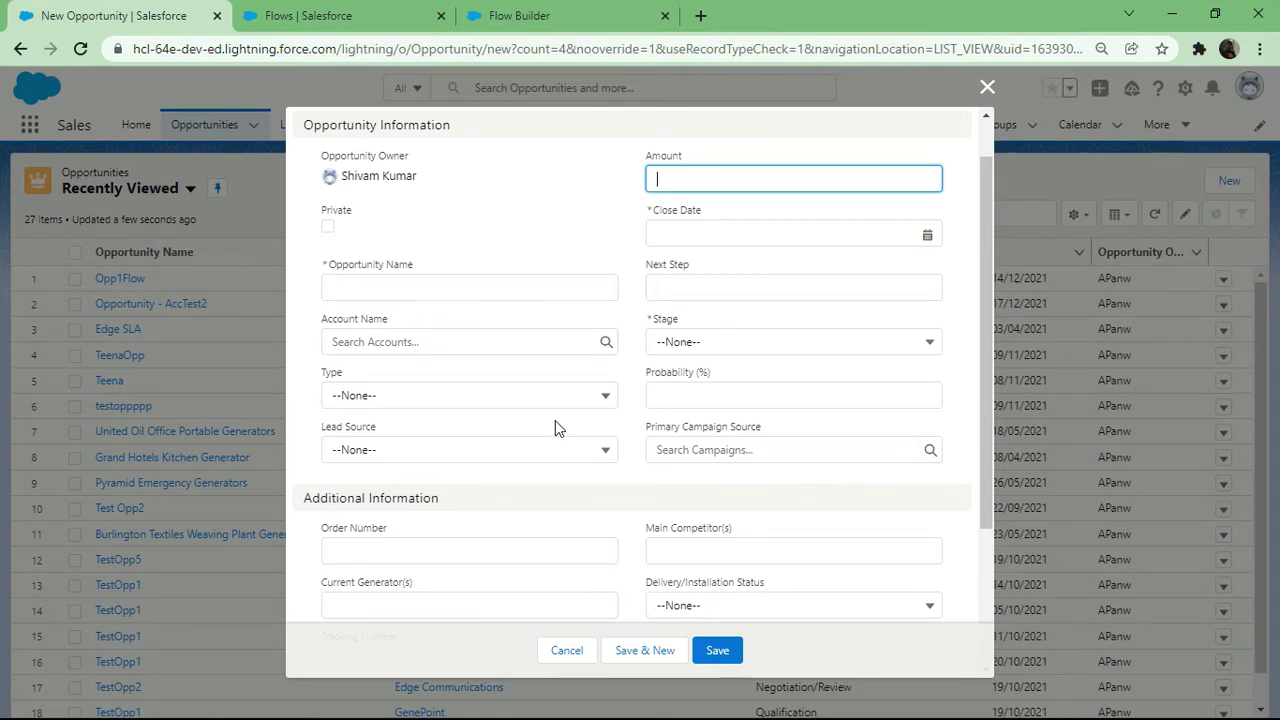
{"action": "left_click", "coordinate": [566, 651]}
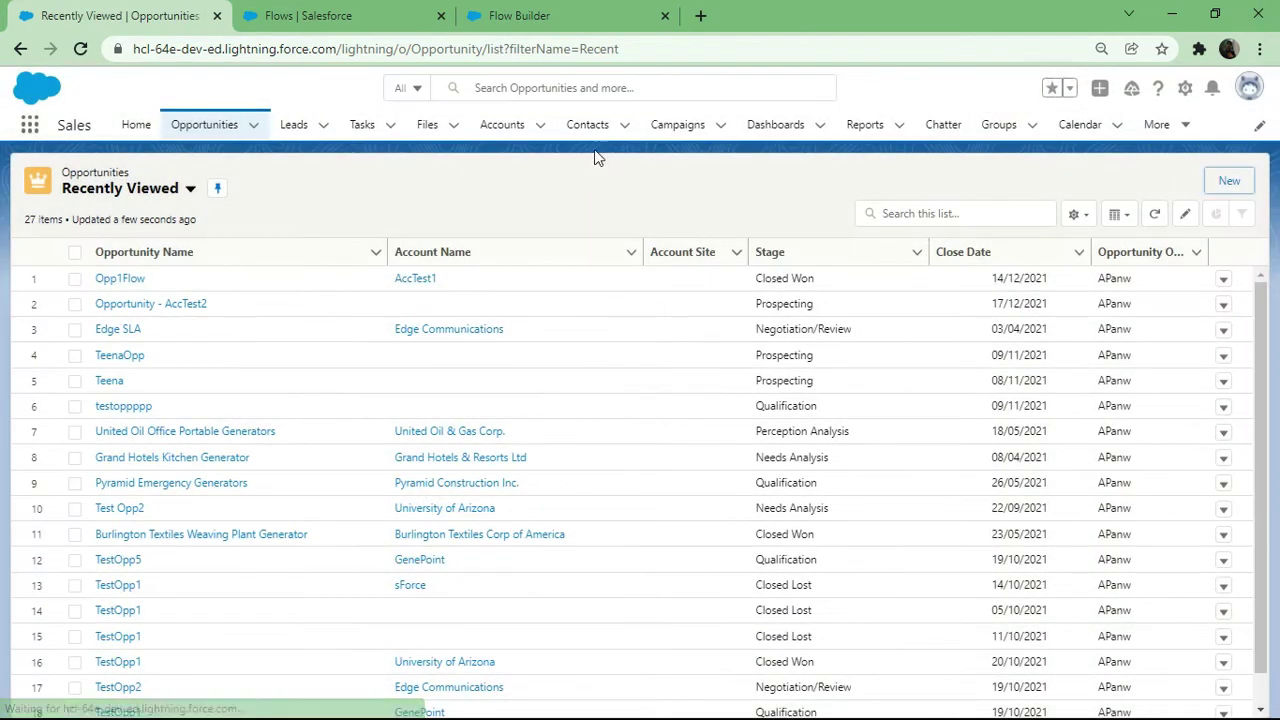
{"action": "left_click", "coordinate": [540, 15]}
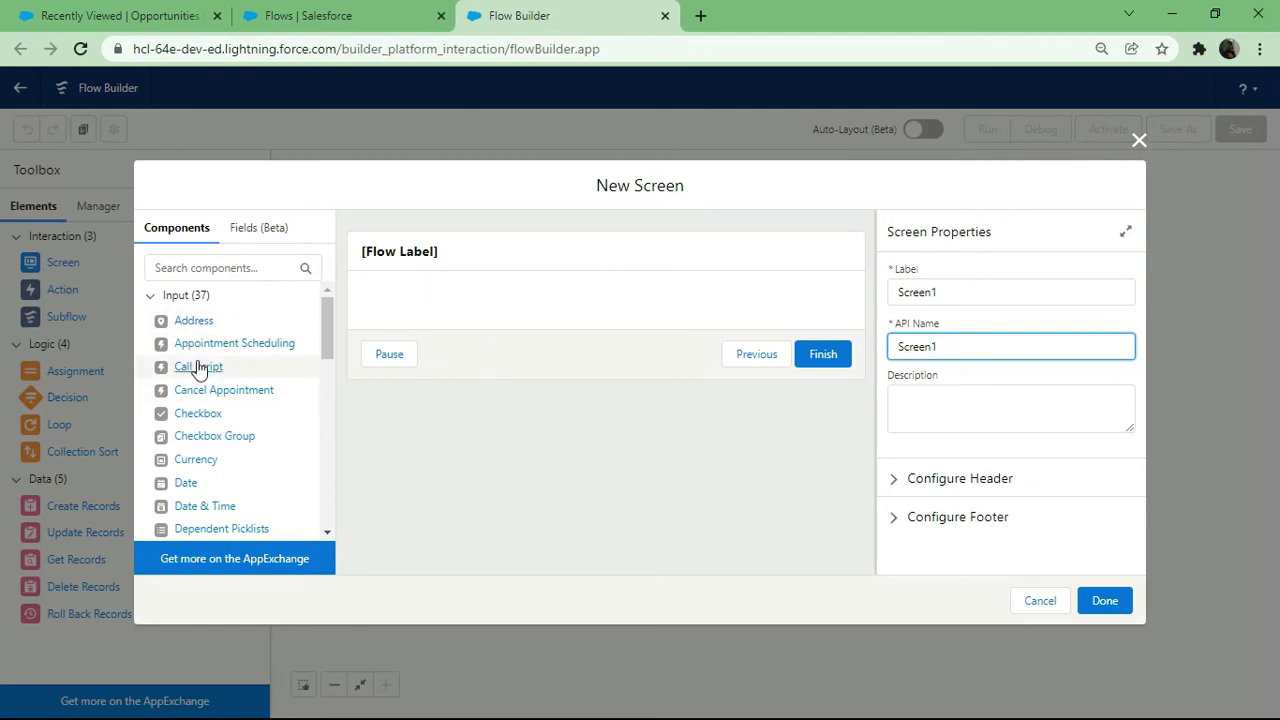
Add a Text input to the screen labelled Opportunity Name.
{"action": "scroll", "coordinate": [197, 437], "scroll_direction": "down", "scroll_amount": 1}
{"action": "scroll", "coordinate": [197, 437], "scroll_direction": "down", "scroll_amount": 7}
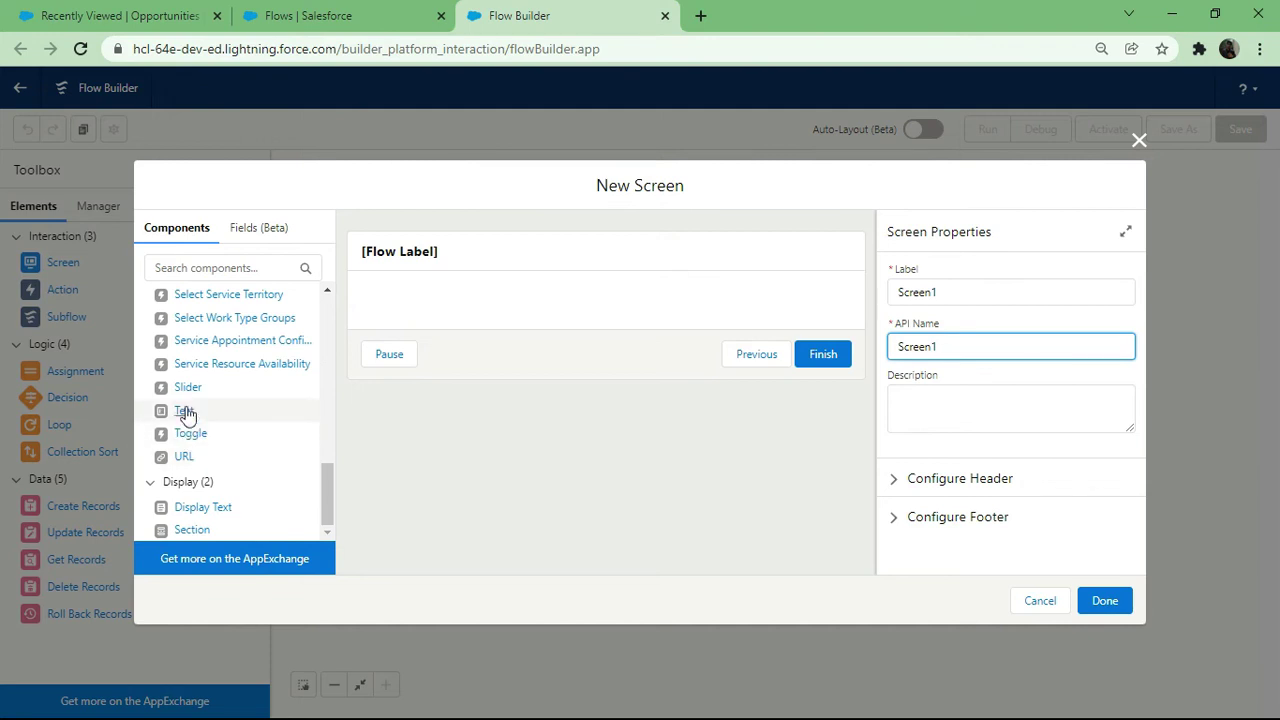
{"action": "left_click_drag", "start_coordinate": [185, 412], "coordinate": [432, 306]}
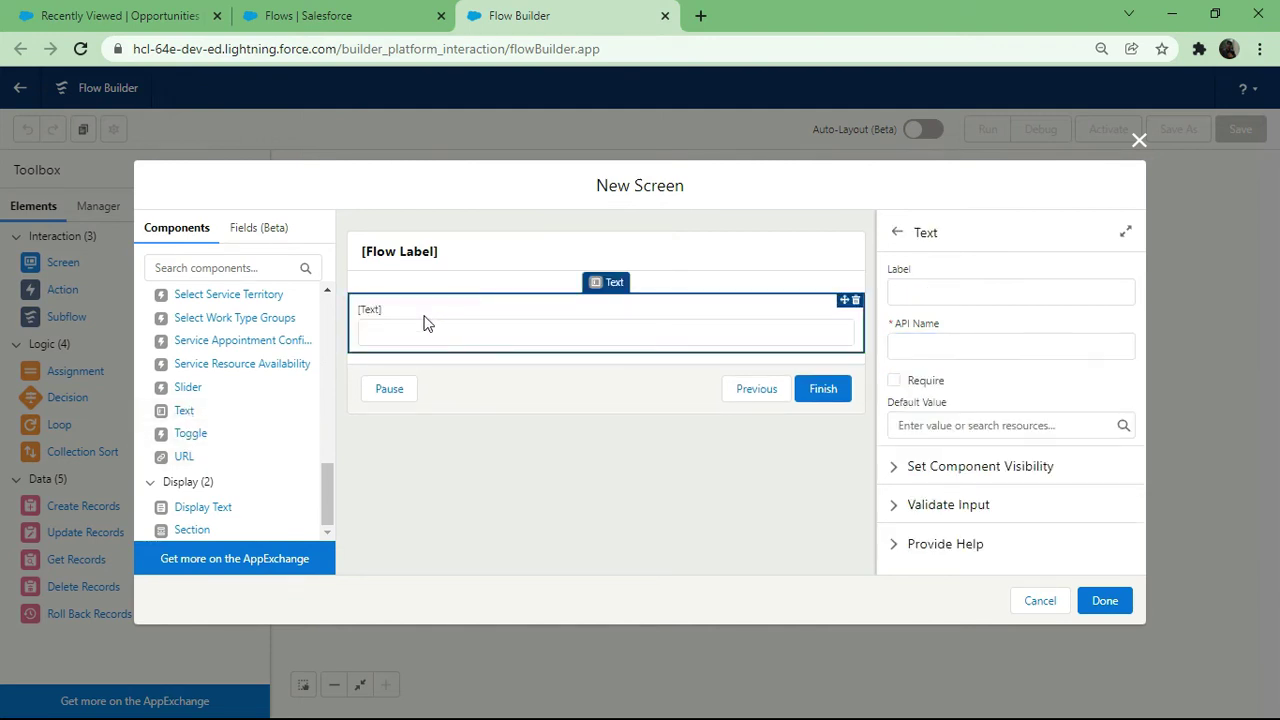
{"action": "left_click", "coordinate": [922, 298]}
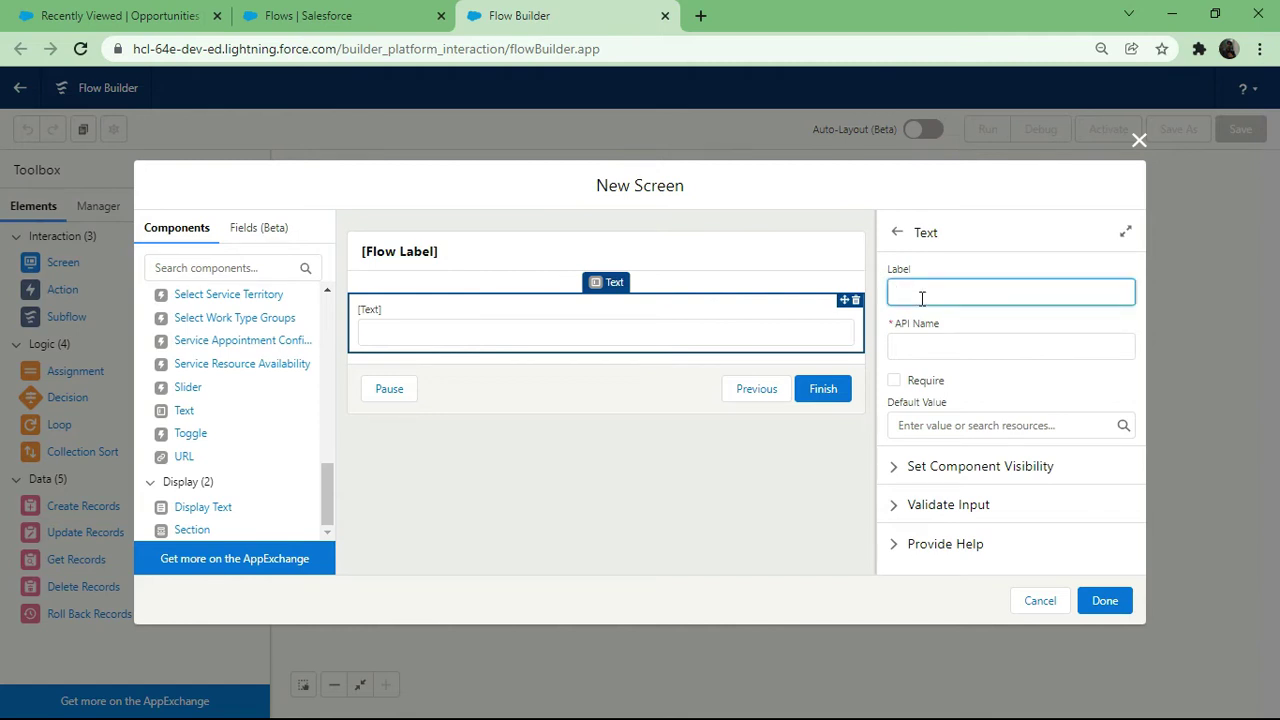
{"action": "type", "text": "Opportun"}
{"action": "type", "text": "ity znm"}
{"action": "key", "text": "BackSpace"}
{"action": "key", "text": "BackSpace"}
{"action": "type", "text": "nme"}
{"action": "key", "text": "BackSpace"}
{"action": "key", "text": "BackSpace"}
{"action": "key", "text": "BackSpace"}
{"action": "type", "text": "Name"}
Give the field API name Opportunity_Name and mark it required.
{"action": "left_click", "coordinate": [925, 347]}
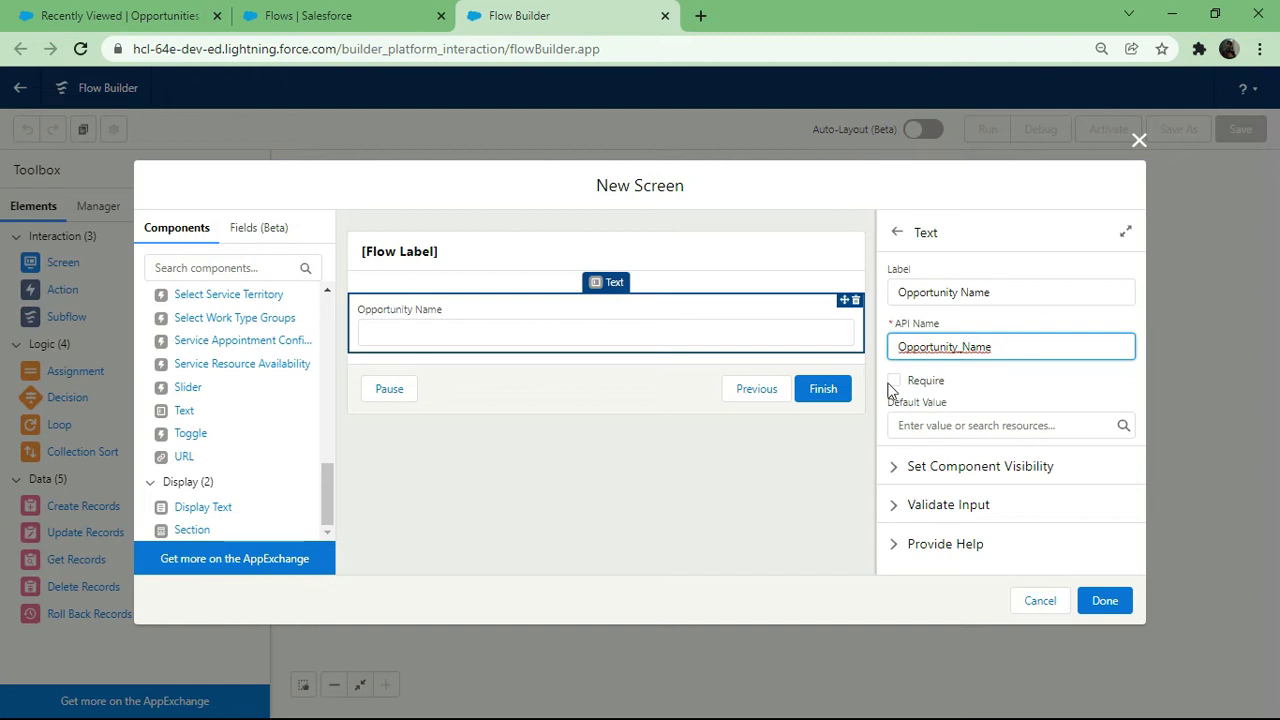
{"action": "left_click", "coordinate": [894, 381]}
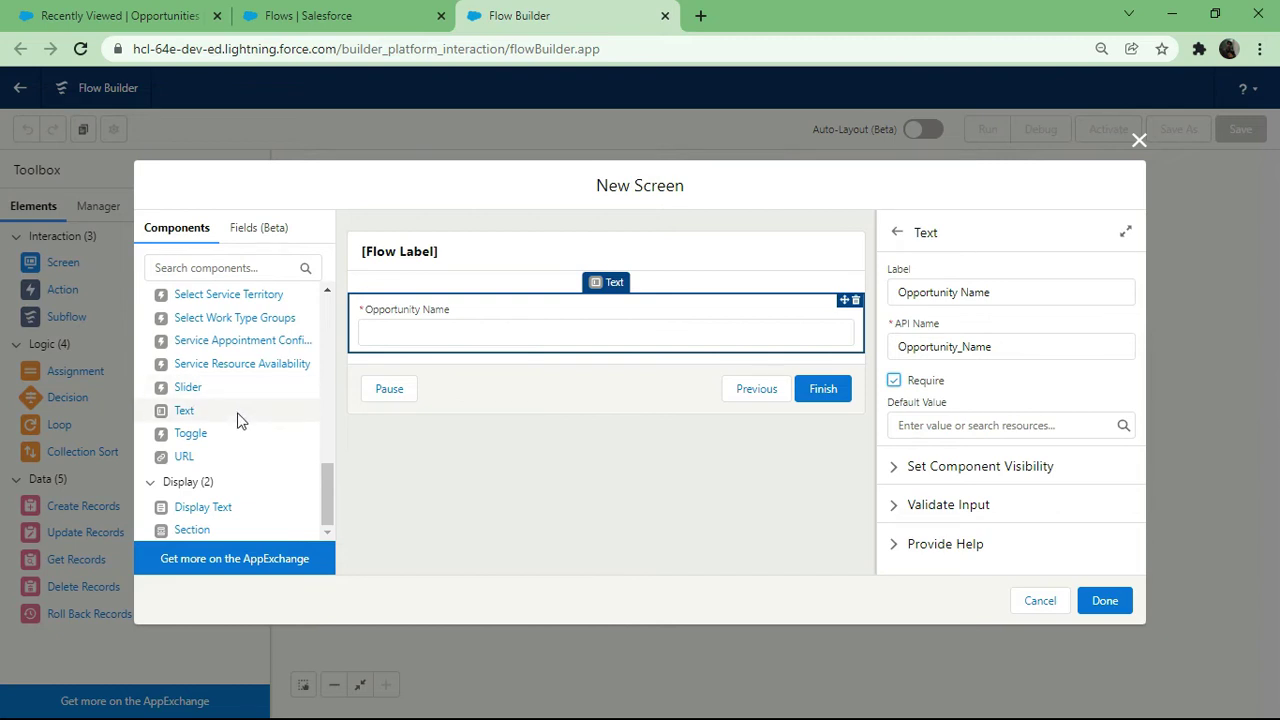
{"action": "scroll", "coordinate": [238, 420], "scroll_direction": "up", "scroll_amount": 5}
{"action": "scroll", "coordinate": [238, 420], "scroll_direction": "up", "scroll_amount": 2}
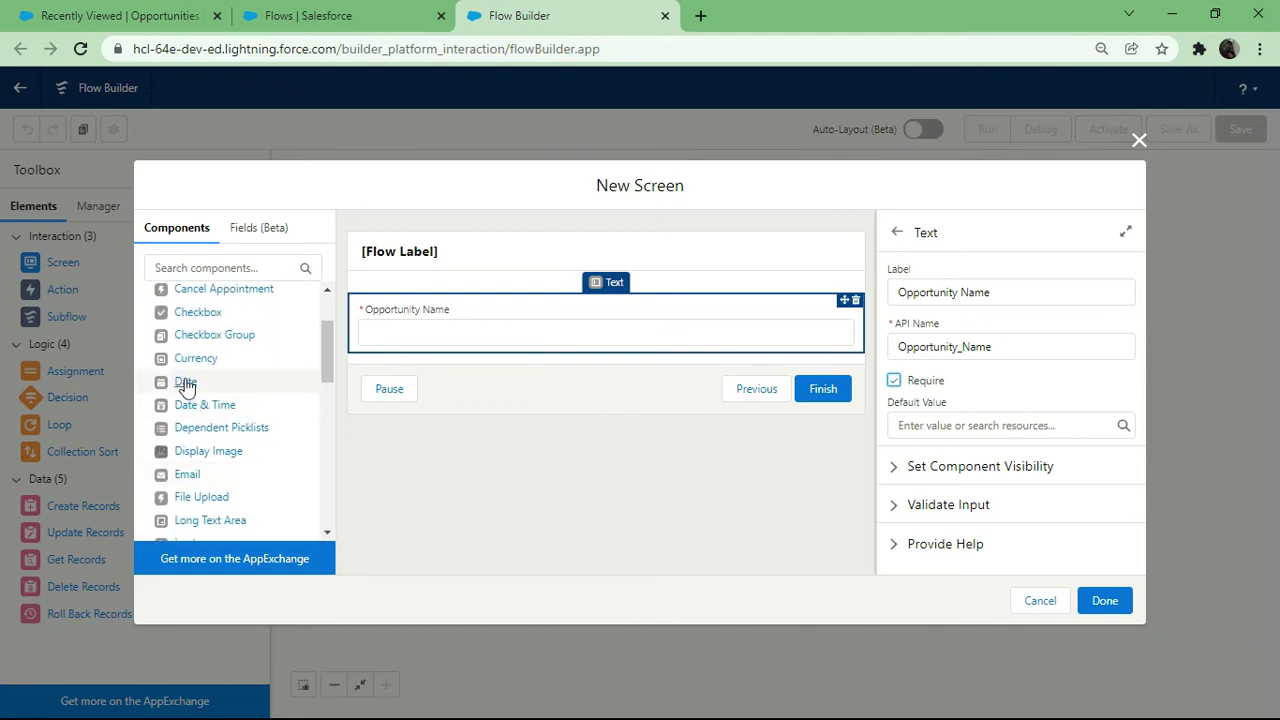
Place a Date input labelled Close Date, API name Close_Date, below Opportunity Name.
{"action": "left_click_drag", "start_coordinate": [185, 386], "coordinate": [423, 363]}
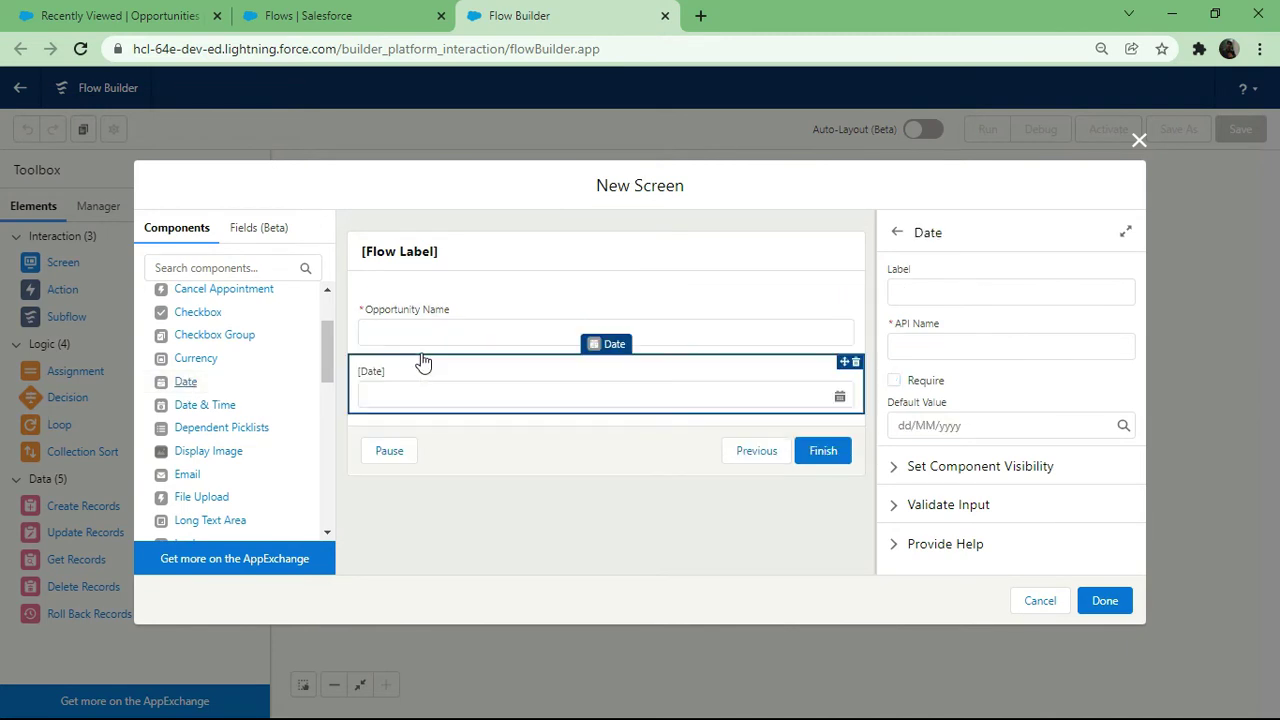
{"action": "left_click", "coordinate": [906, 288]}
{"action": "type", "text": "Close"}
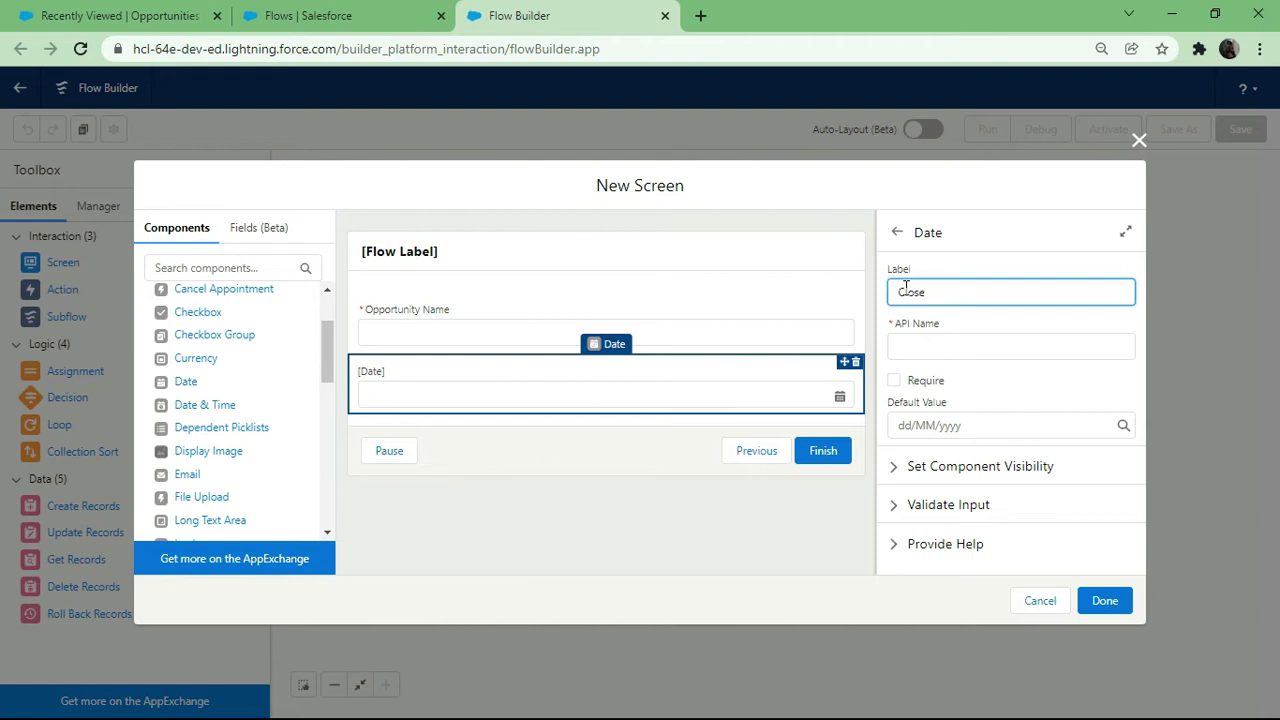
{"action": "type", "text": " Date"}
{"action": "left_click", "coordinate": [926, 346]}
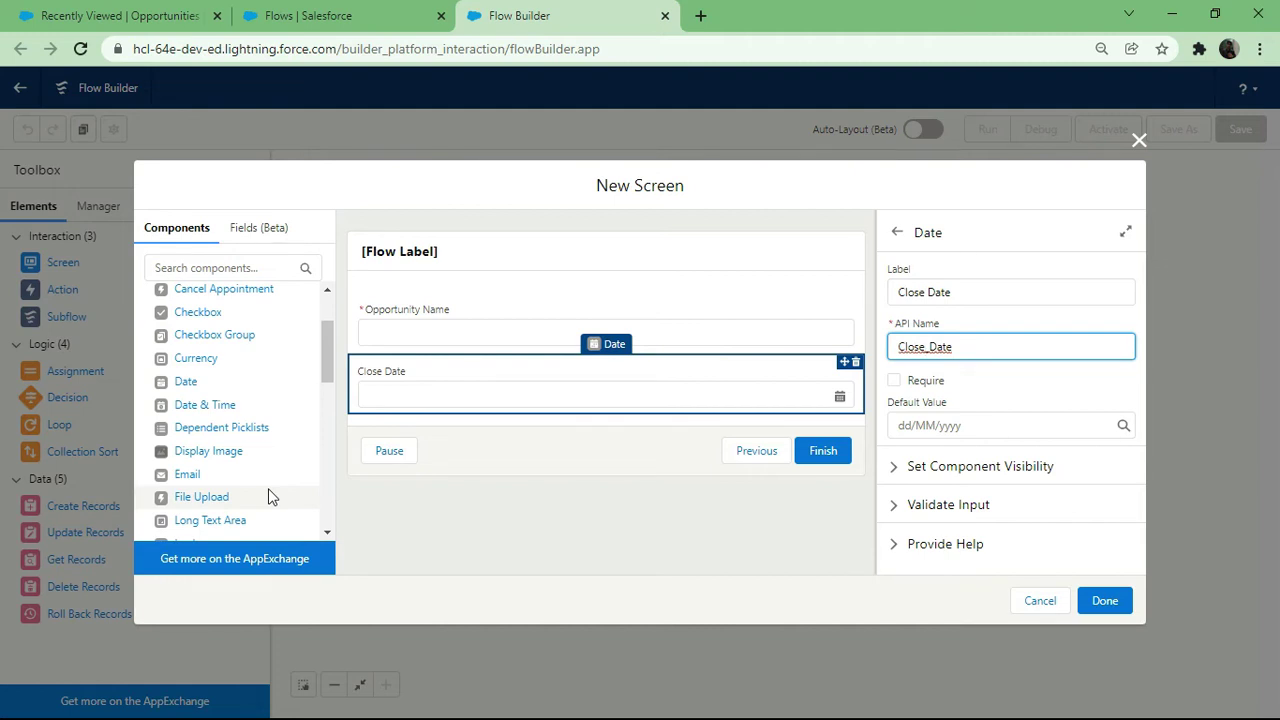
{"action": "left_click", "coordinate": [226, 267]}
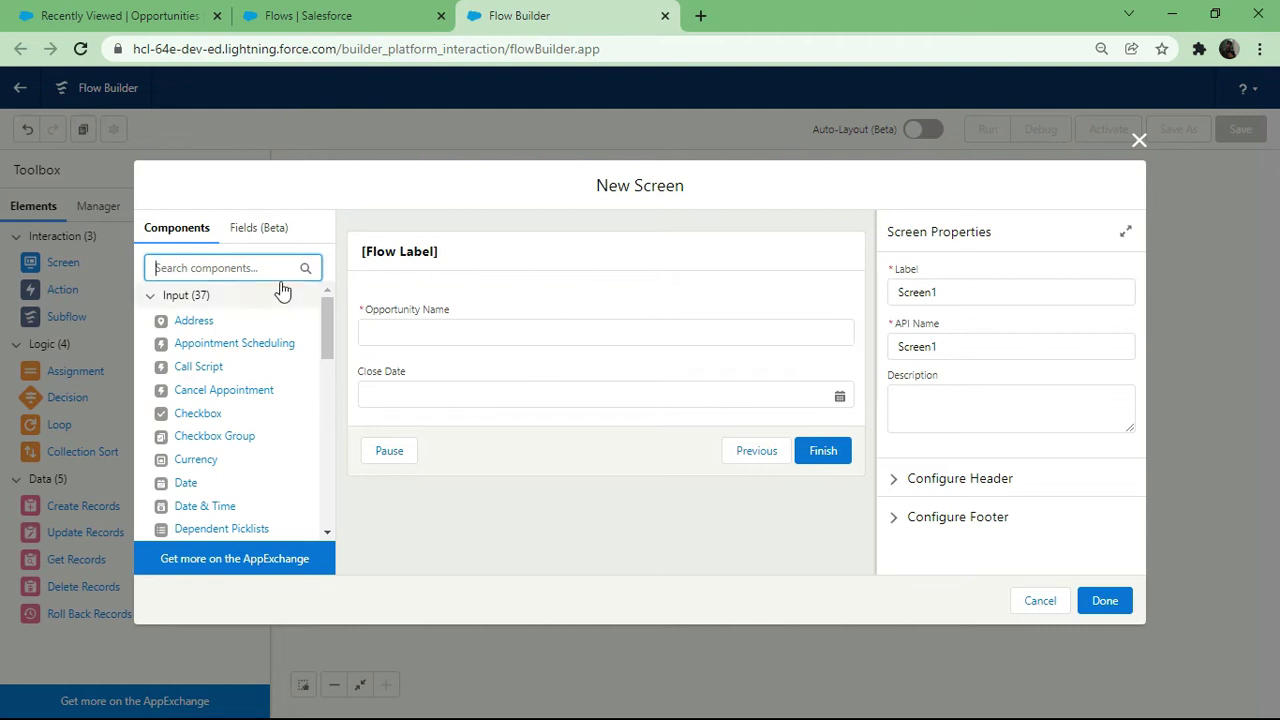
Add a Radio Buttons input labelled Rating, API name Rating, beneath Close Date and open its choice field.
{"action": "type", "text": "Radio"}
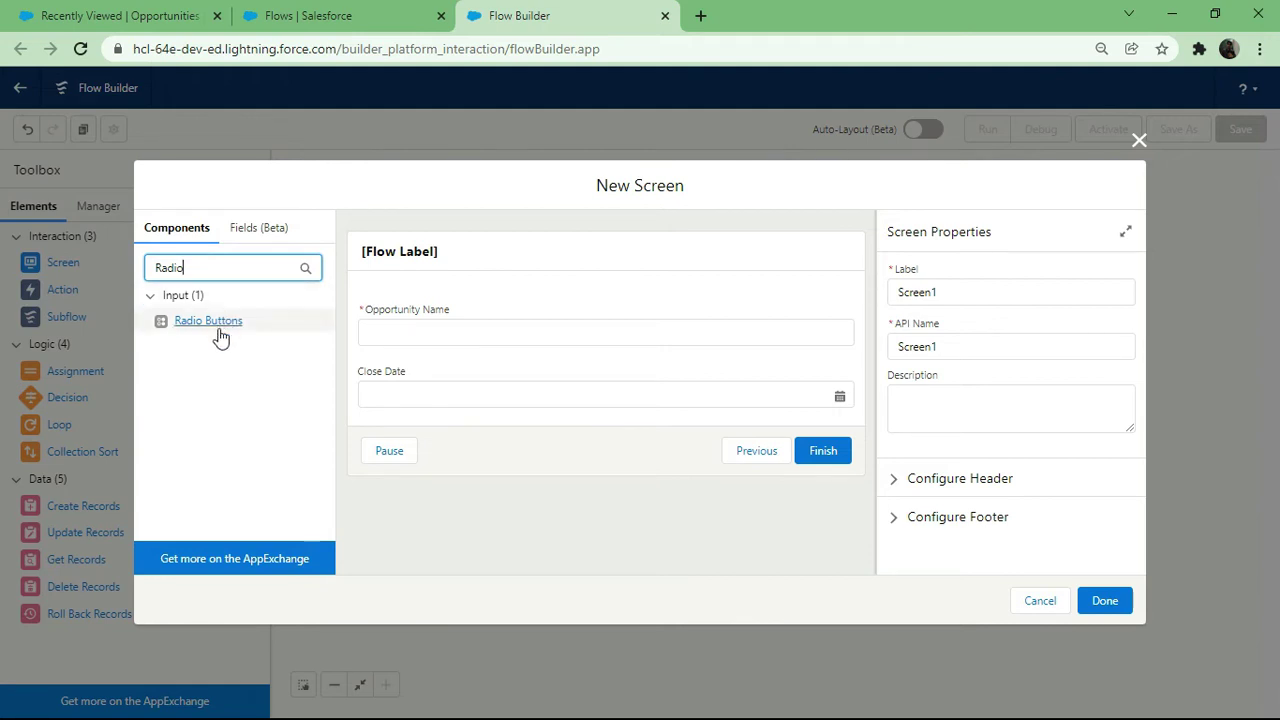
{"action": "left_click_drag", "start_coordinate": [216, 332], "coordinate": [434, 423]}
{"action": "left_click", "coordinate": [924, 290]}
{"action": "type", "text": "Rating"}
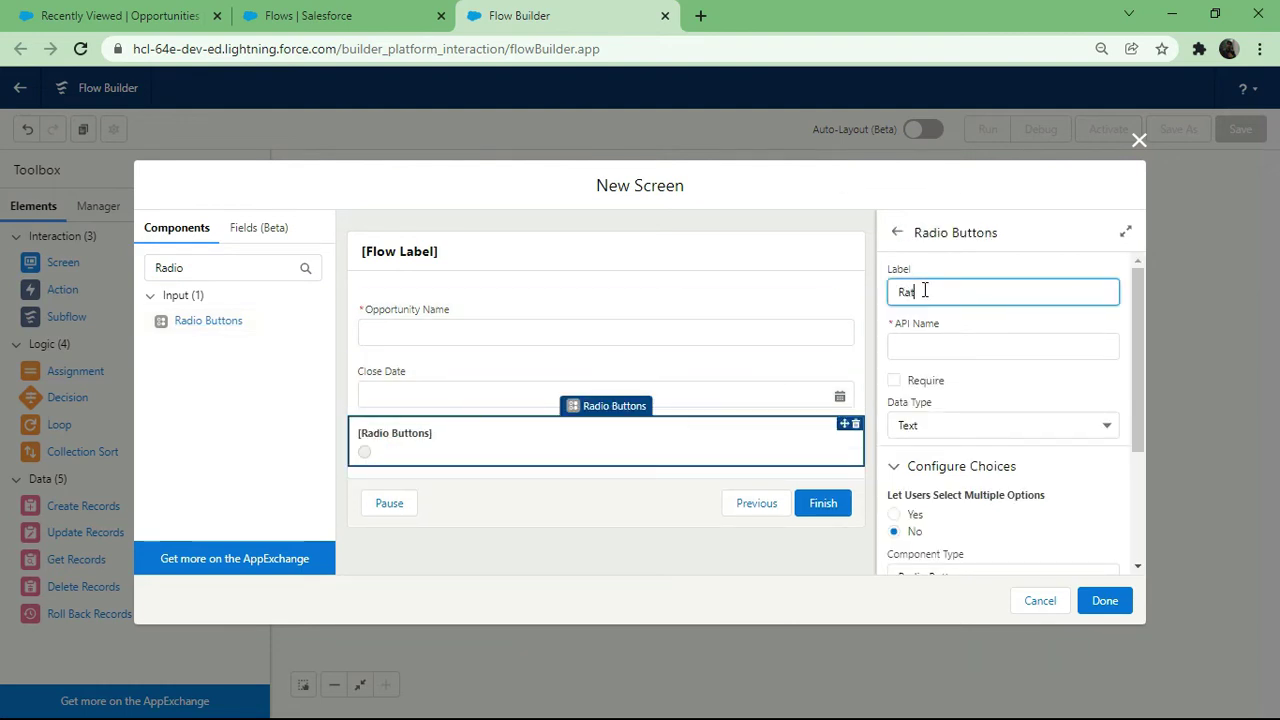
{"action": "left_click", "coordinate": [924, 347]}
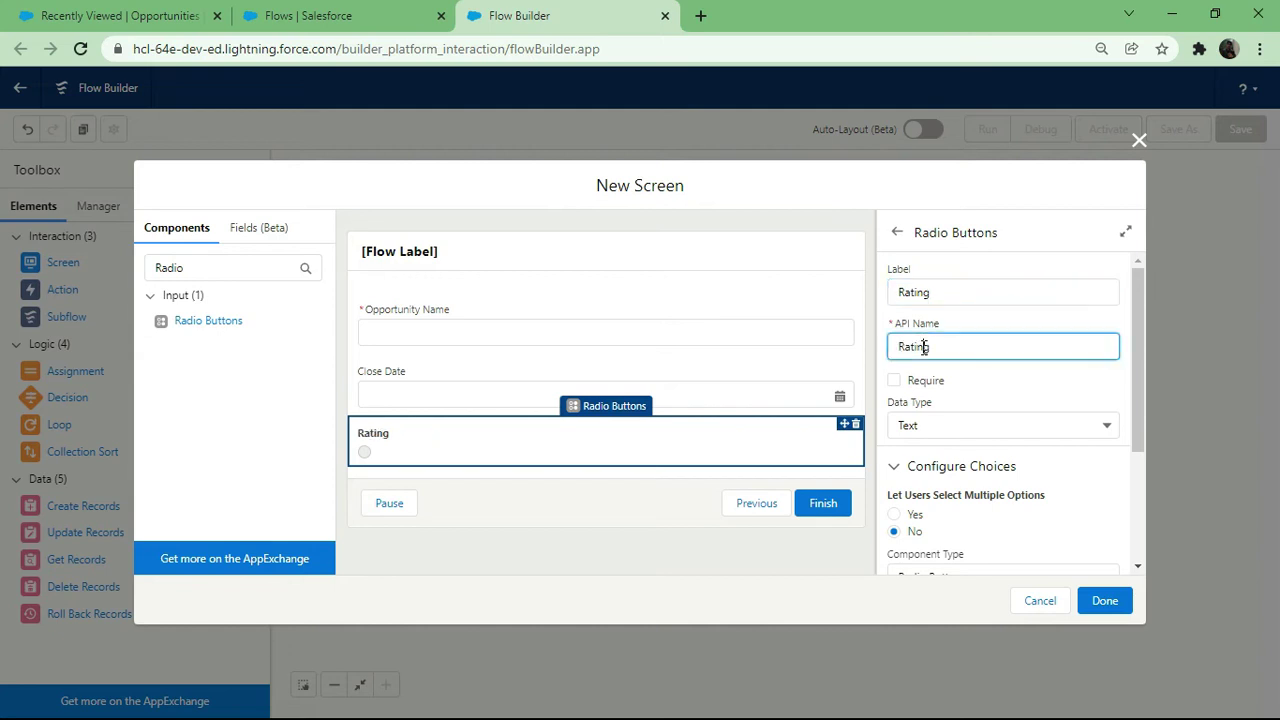
{"action": "scroll", "coordinate": [956, 430], "scroll_direction": "down", "scroll_amount": 2}
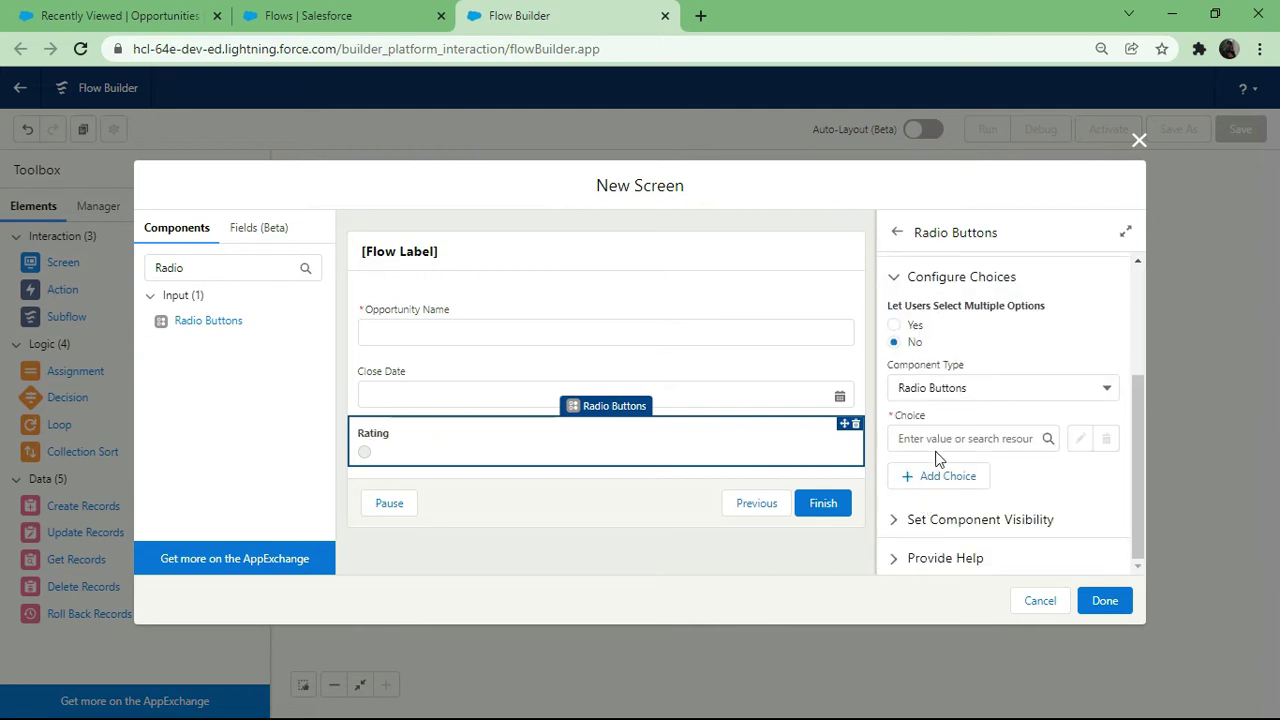
{"action": "left_click", "coordinate": [917, 438]}
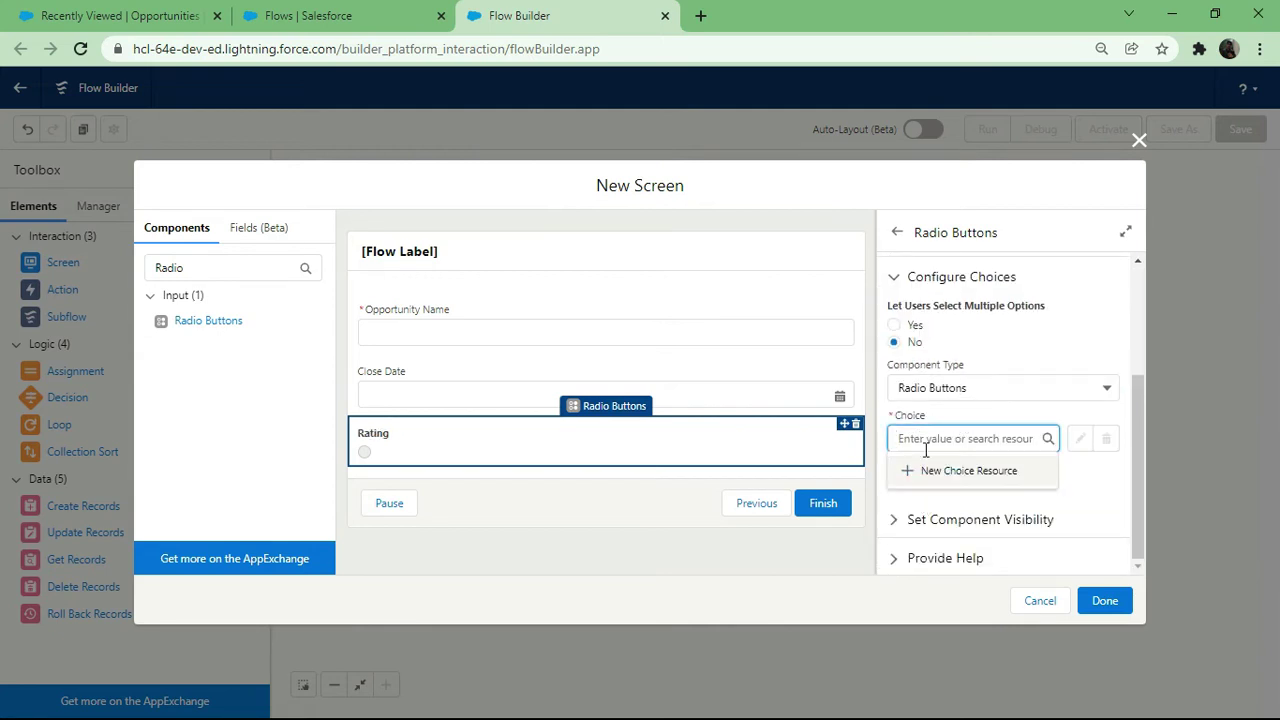
Create a new Choice resource with API name Hot and begin entering its label Hot.
{"action": "left_click", "coordinate": [935, 472]}
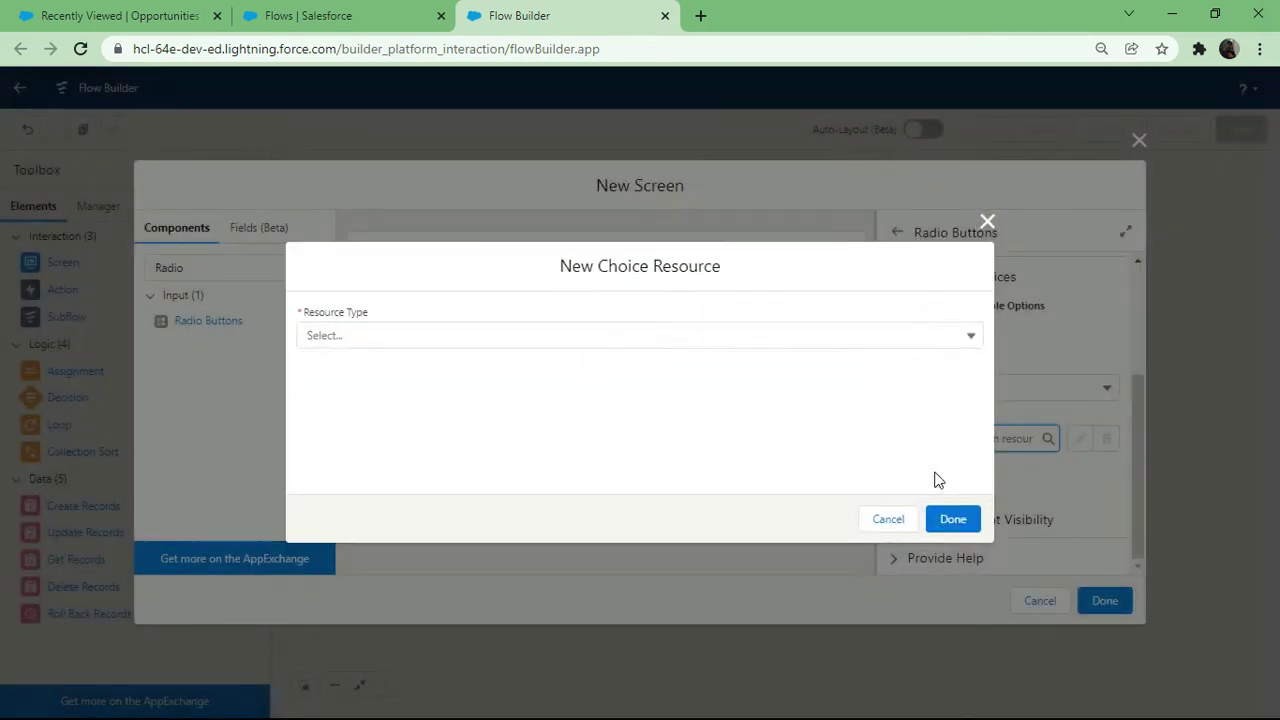
{"action": "left_click", "coordinate": [486, 334]}
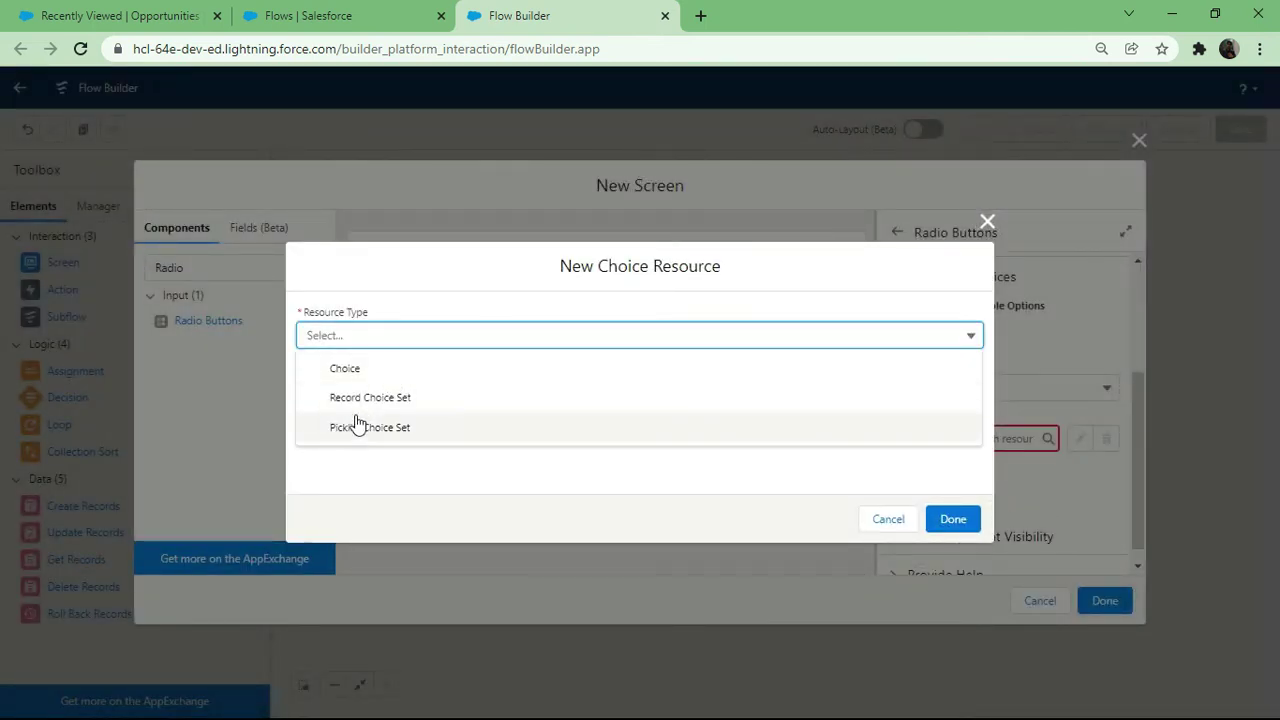
{"action": "left_click", "coordinate": [351, 367]}
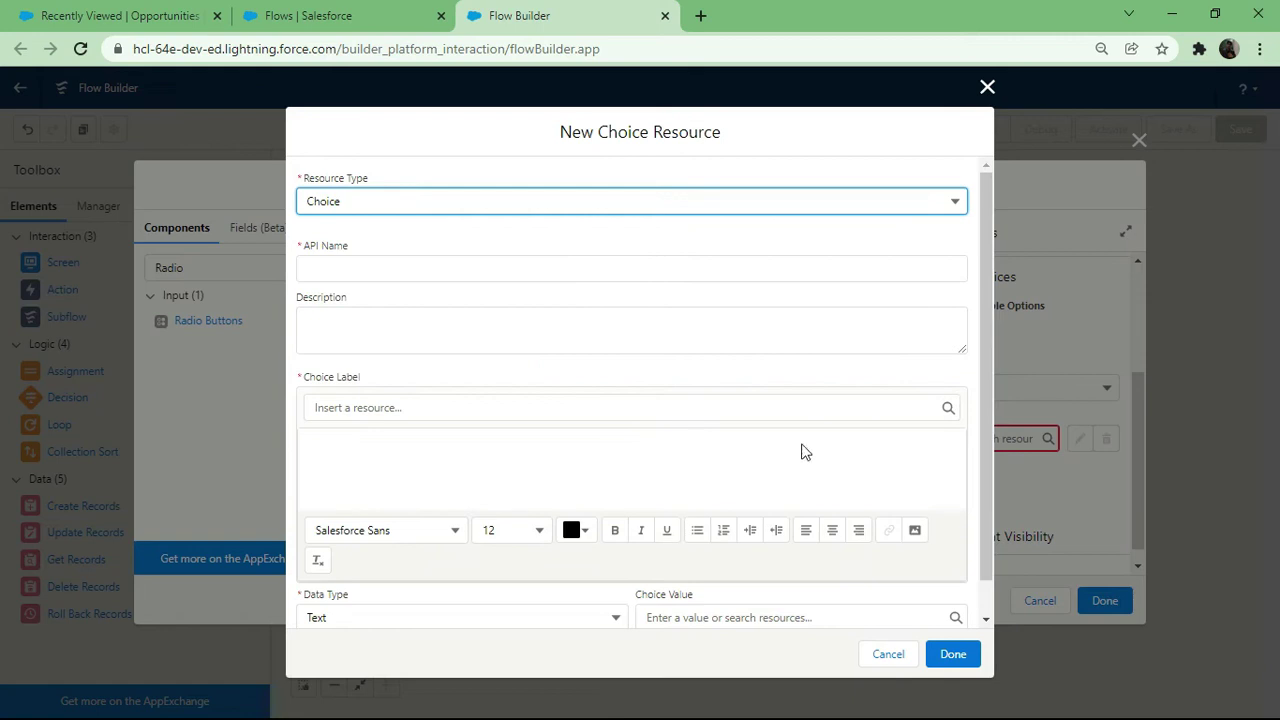
{"action": "left_click", "coordinate": [367, 269]}
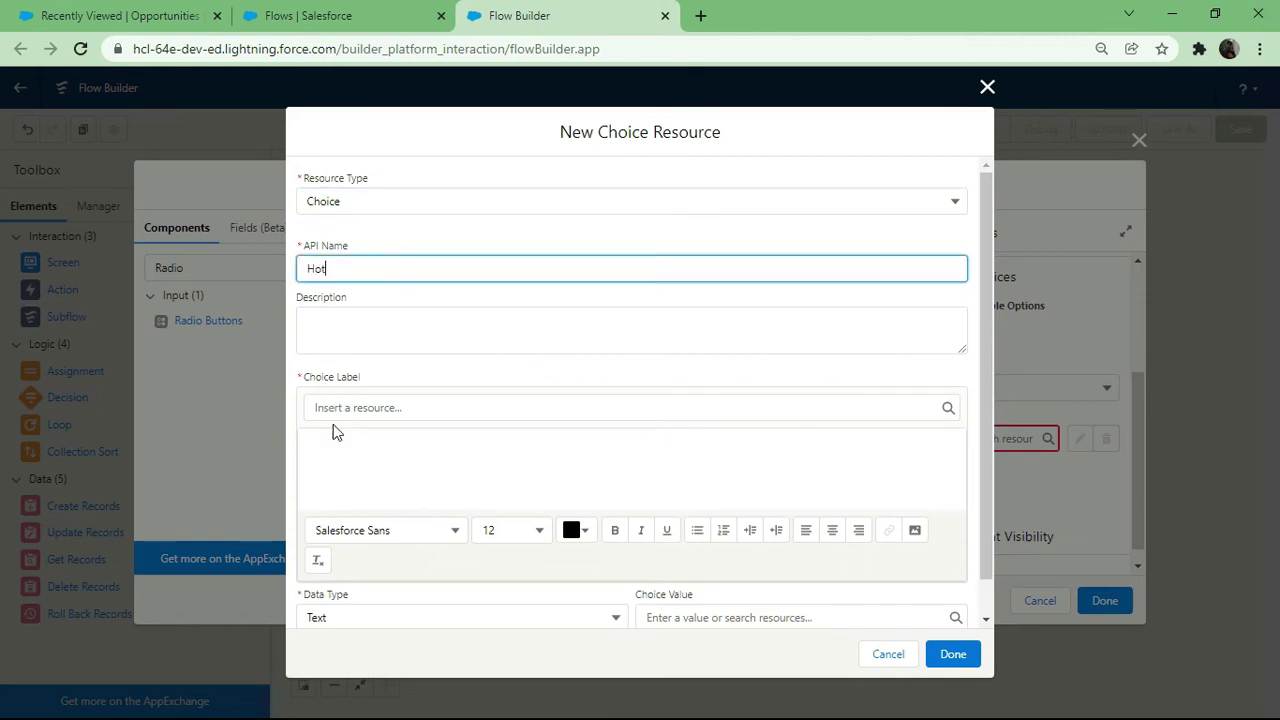
{"action": "left_click", "coordinate": [343, 376]}
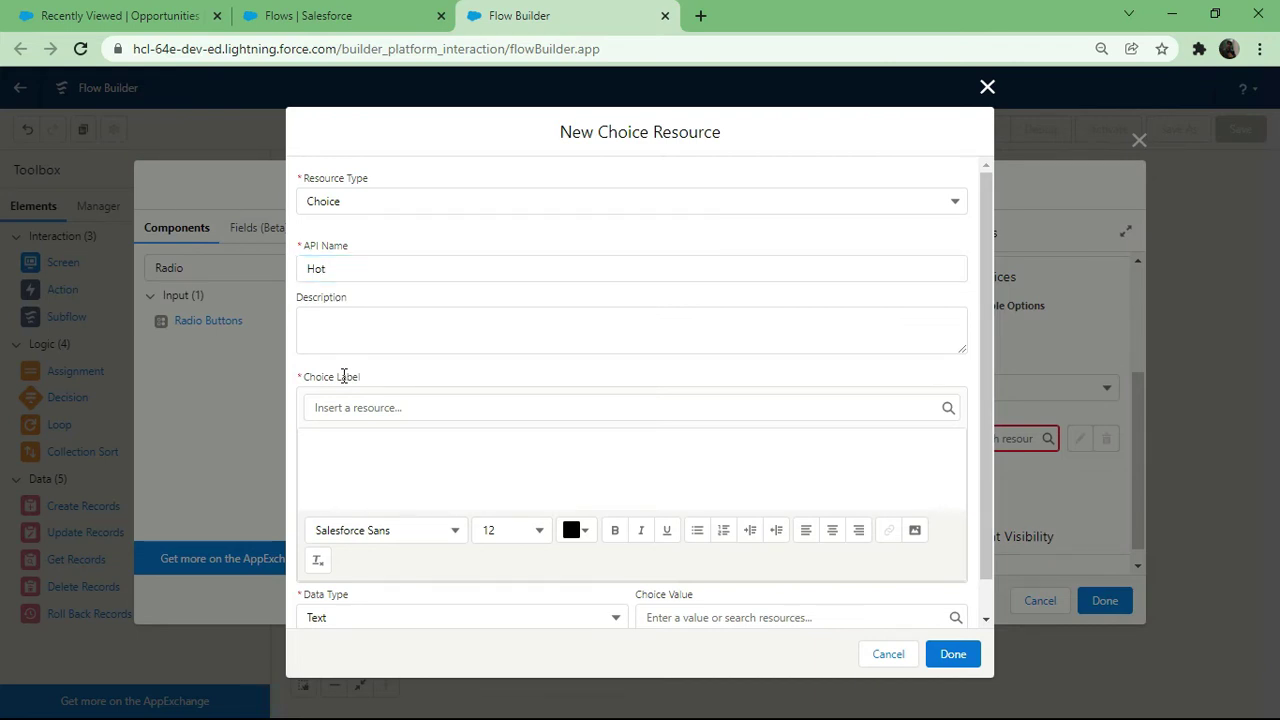
{"action": "left_click", "coordinate": [334, 457]}
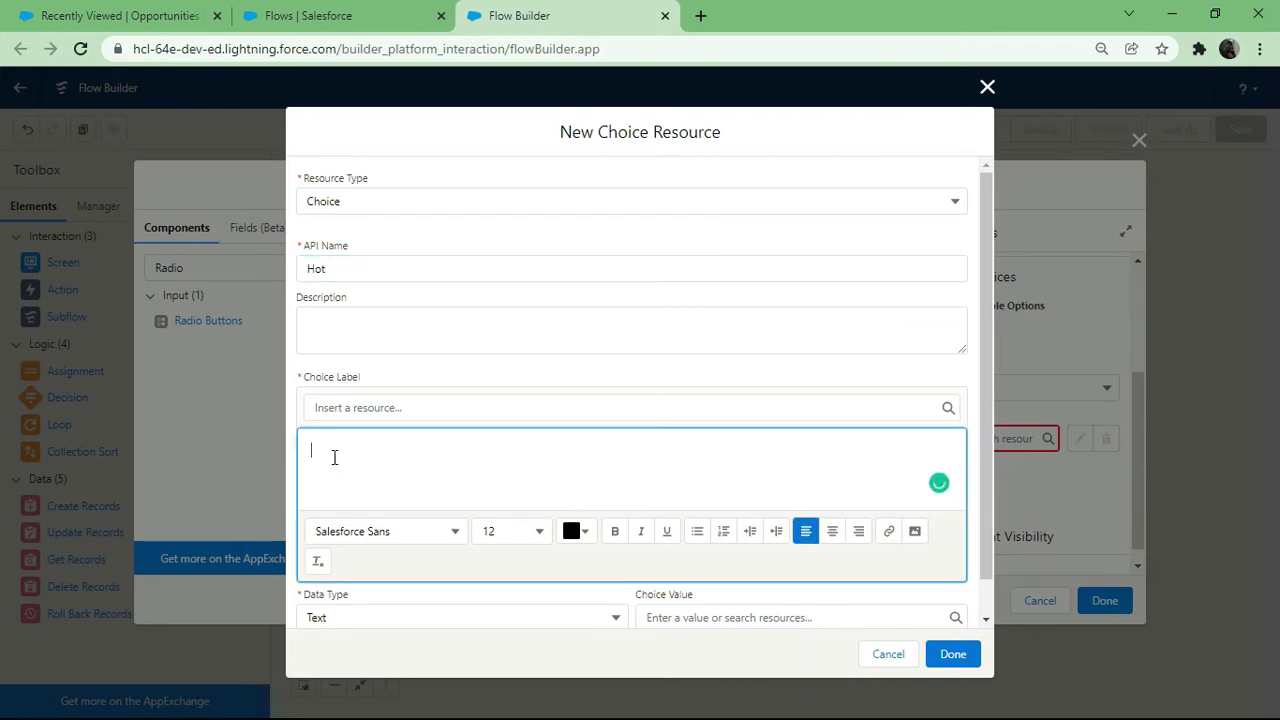
{"action": "type", "text": "Hot"}
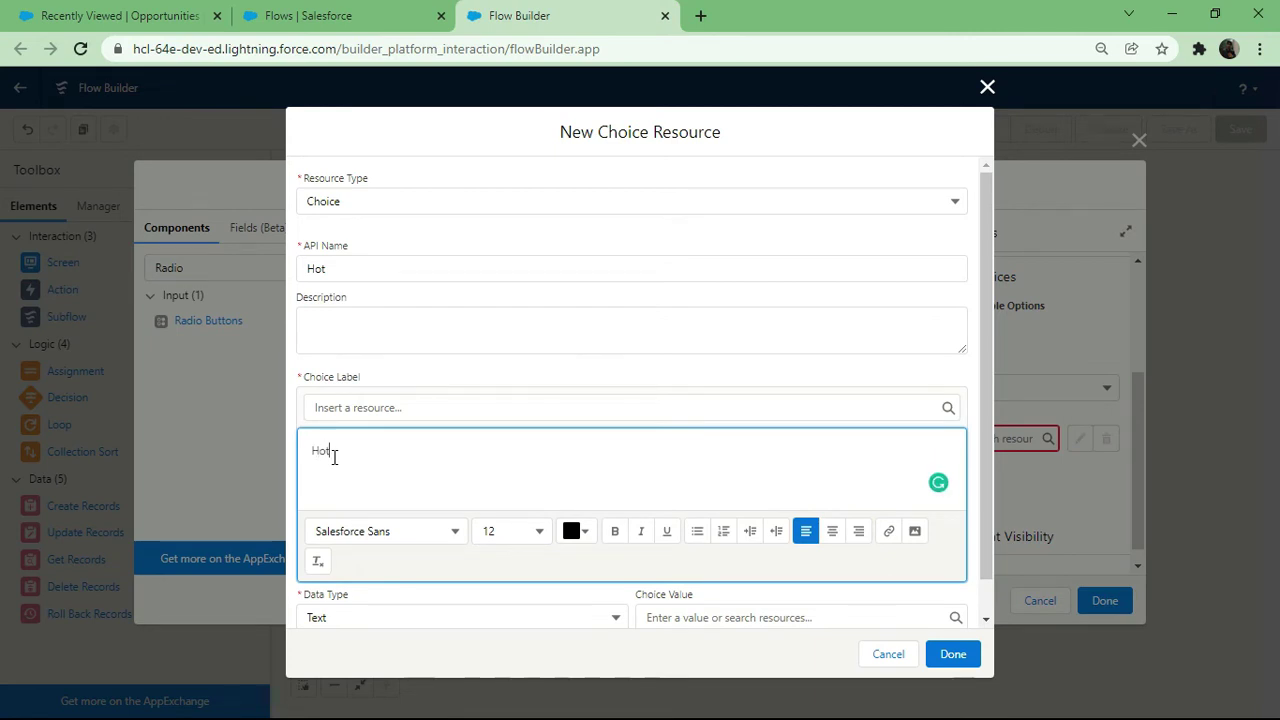
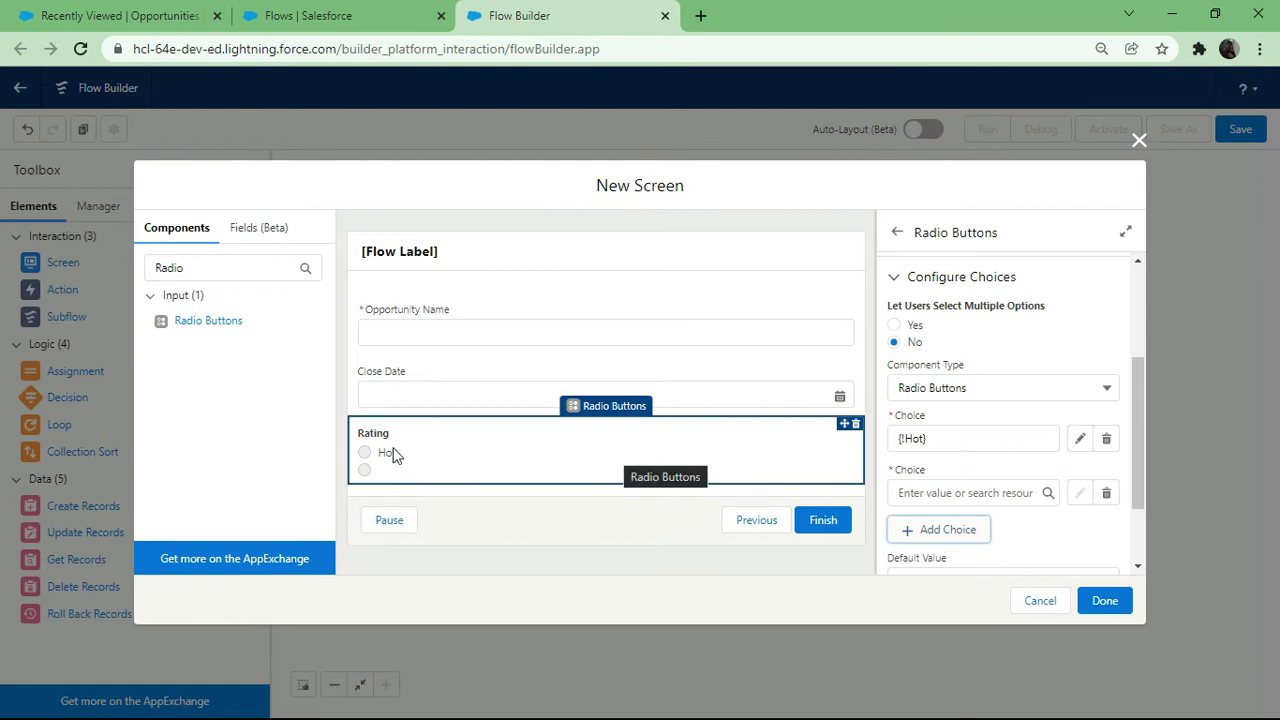
Start a new Choice-type resource for the second Rating option.
{"action": "left_click", "coordinate": [969, 492]}
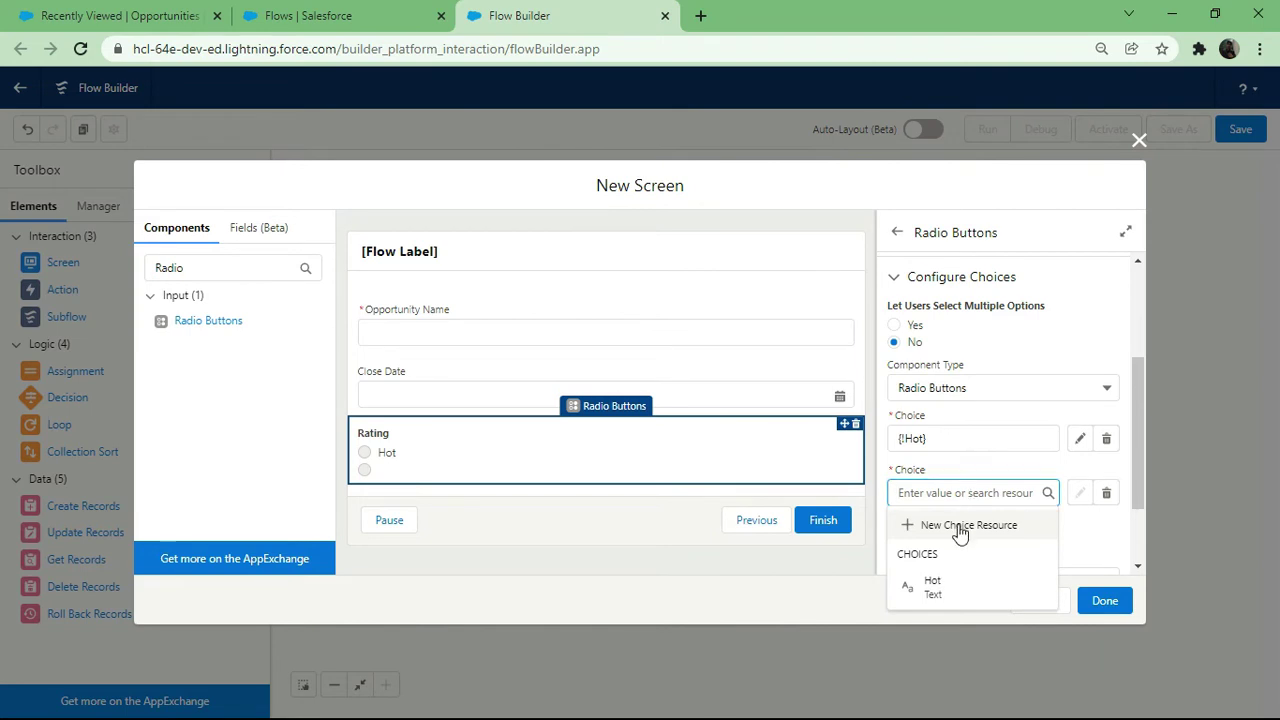
{"action": "left_click", "coordinate": [958, 528]}
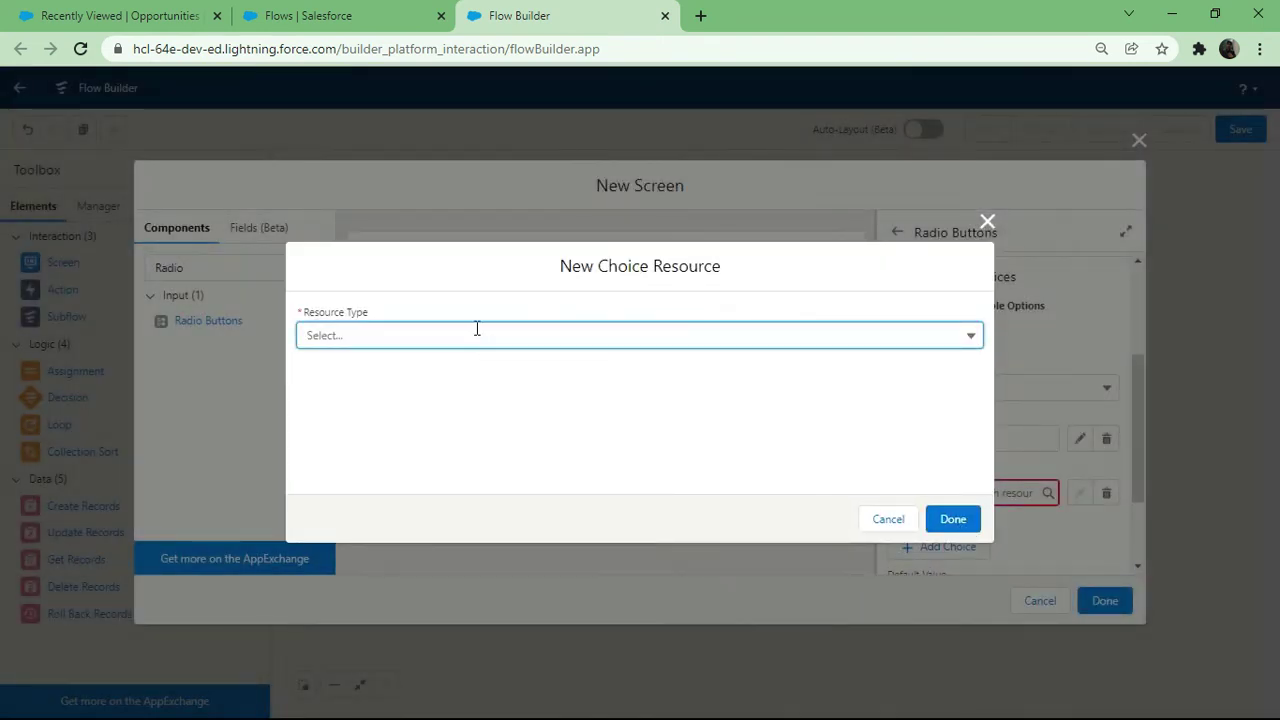
{"action": "left_click", "coordinate": [477, 329]}
{"action": "left_click", "coordinate": [345, 367]}
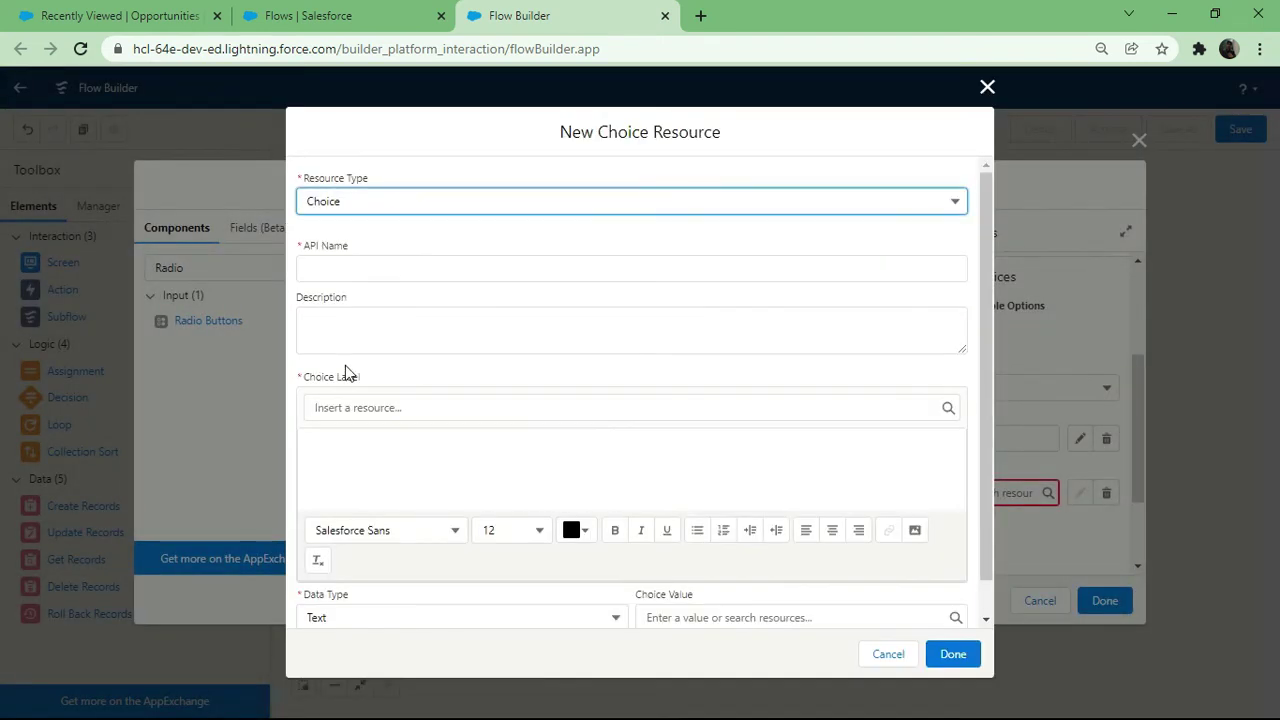
Give the choice API name, label and value Warm, and save it.
{"action": "left_click", "coordinate": [346, 268]}
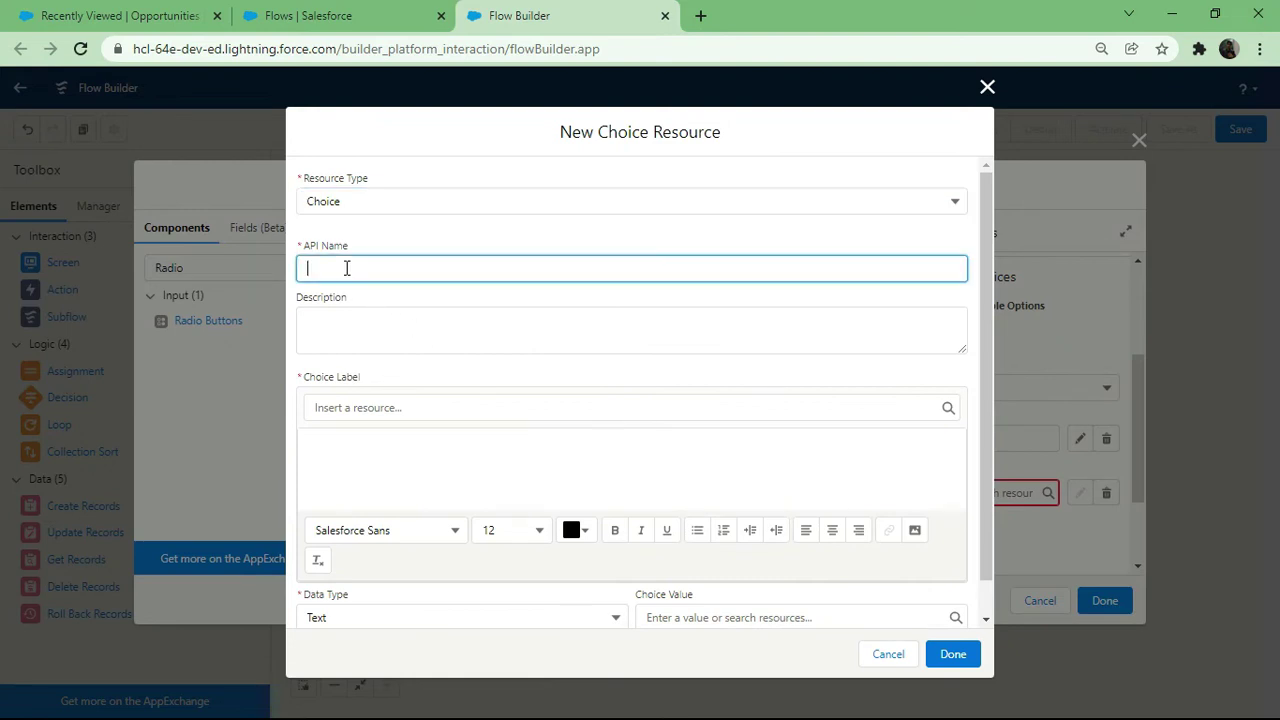
{"action": "type", "text": "Warm"}
{"action": "left_click", "coordinate": [346, 449]}
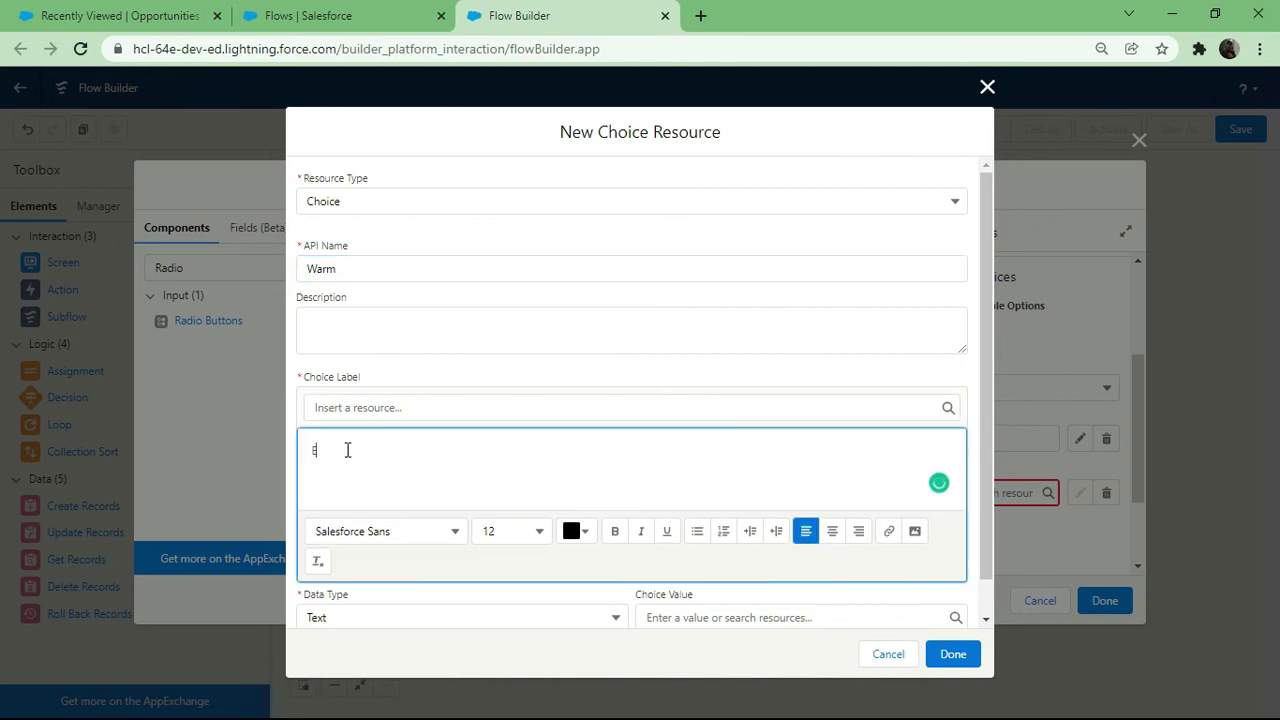
{"action": "type", "text": "Warm"}
{"action": "key", "text": "BackSpace"}
{"action": "type", "text": "m"}
{"action": "scroll", "coordinate": [438, 499], "scroll_direction": "down", "scroll_amount": 1}
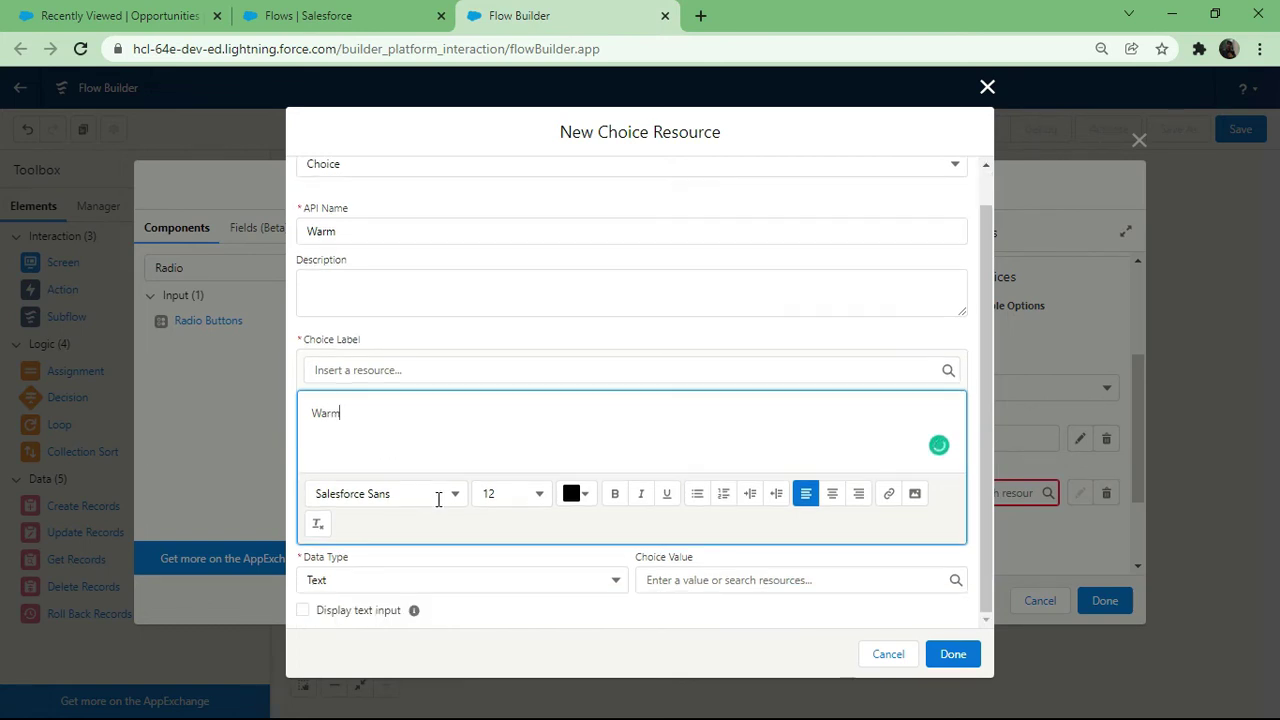
{"action": "left_click", "coordinate": [664, 582]}
{"action": "type", "text": "Warm"}
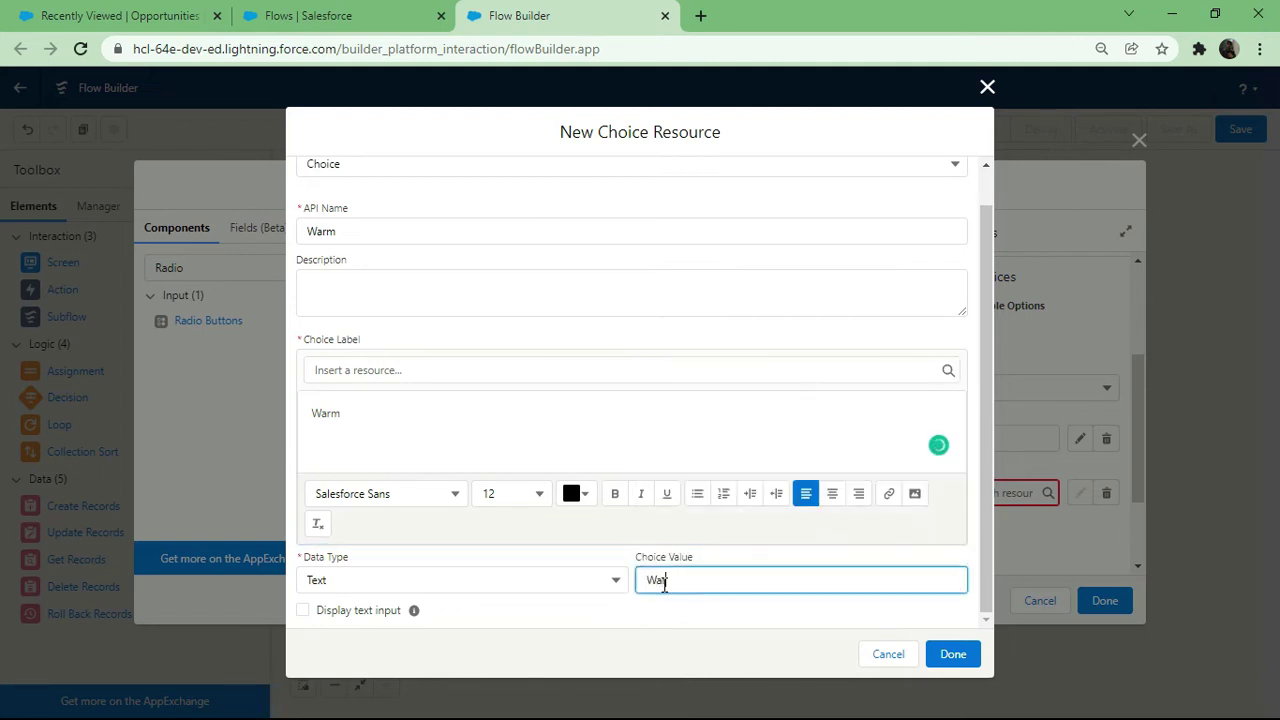
{"action": "left_click", "coordinate": [951, 654]}
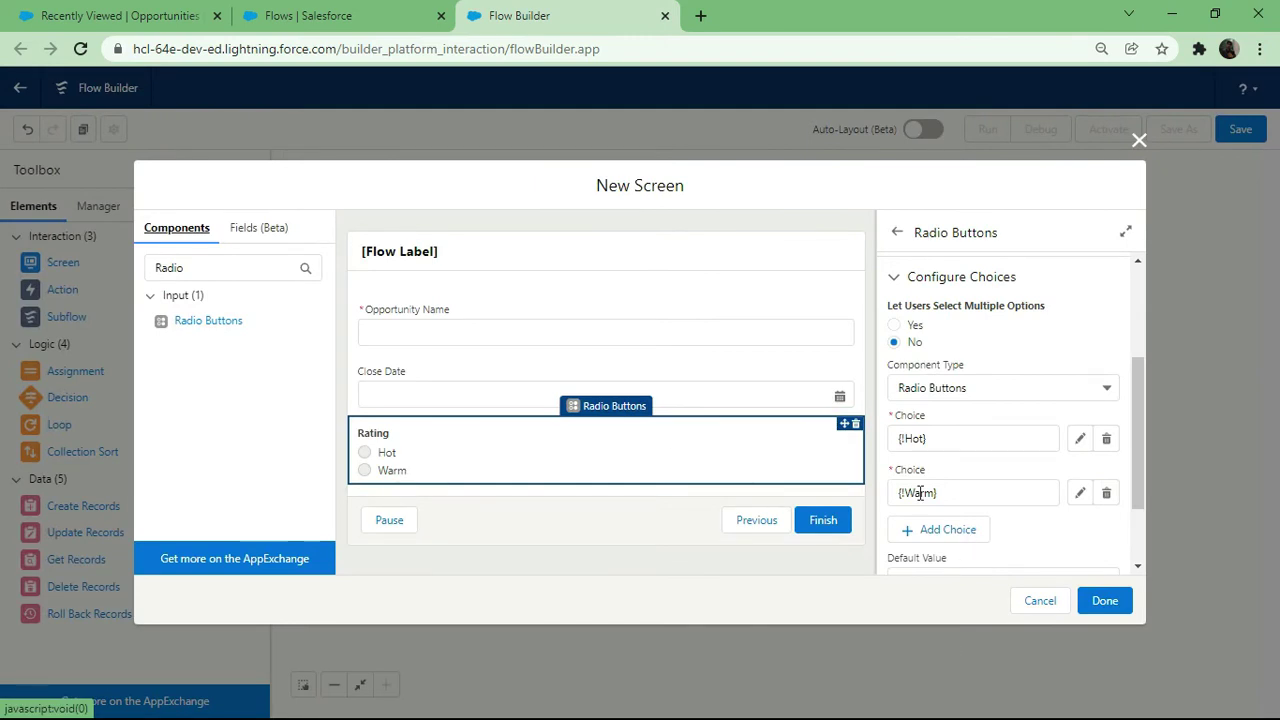
Add a third Rating option as a new Choice-type resource.
{"action": "left_click", "coordinate": [926, 540]}
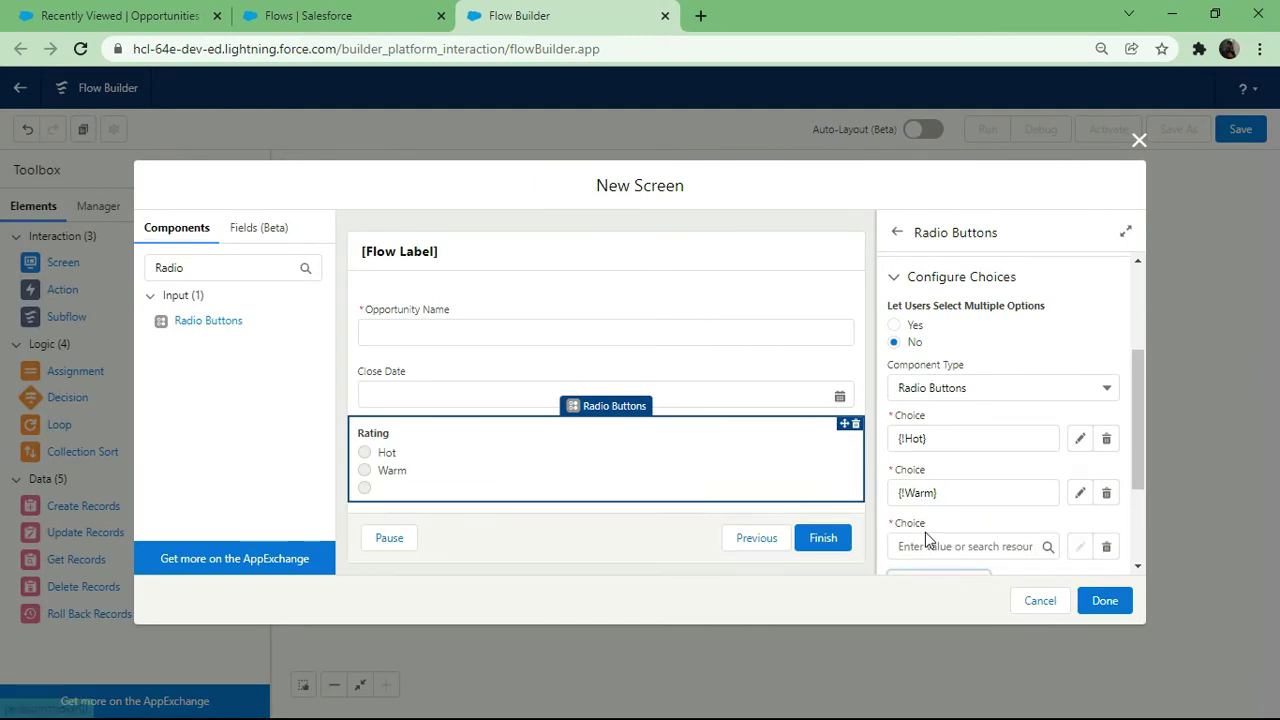
{"action": "left_click", "coordinate": [953, 457]}
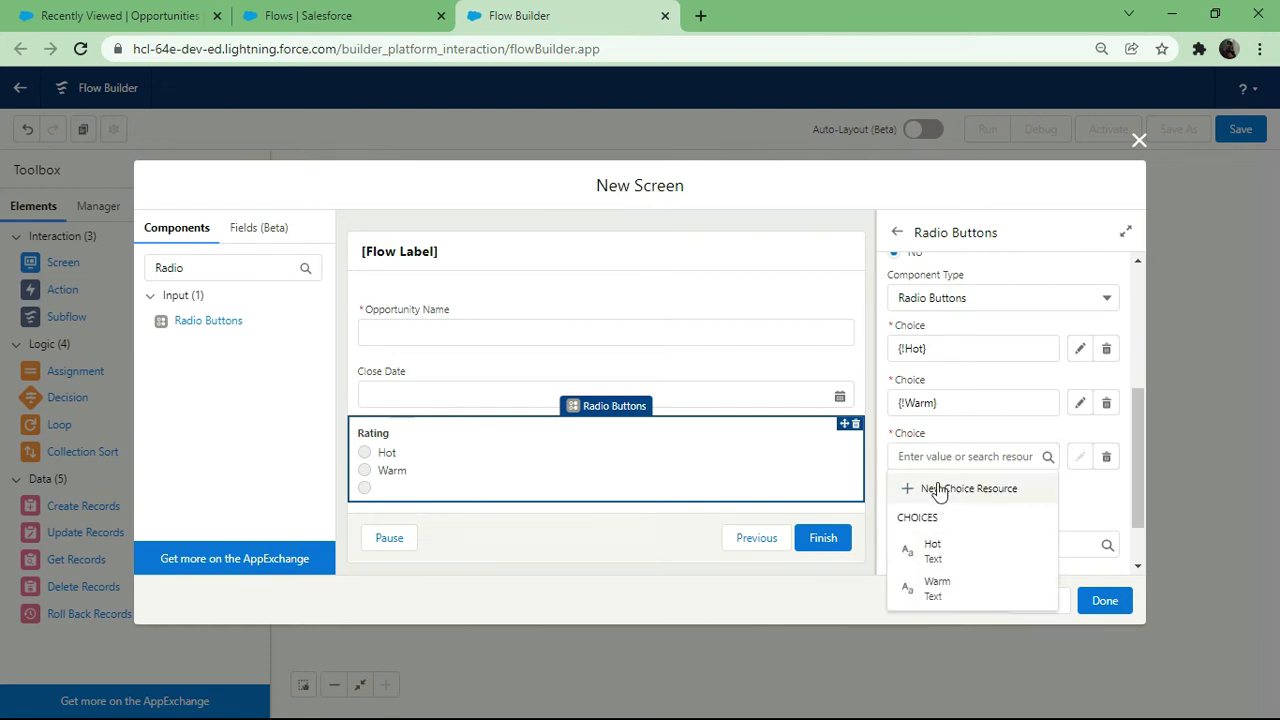
{"action": "left_click", "coordinate": [939, 489]}
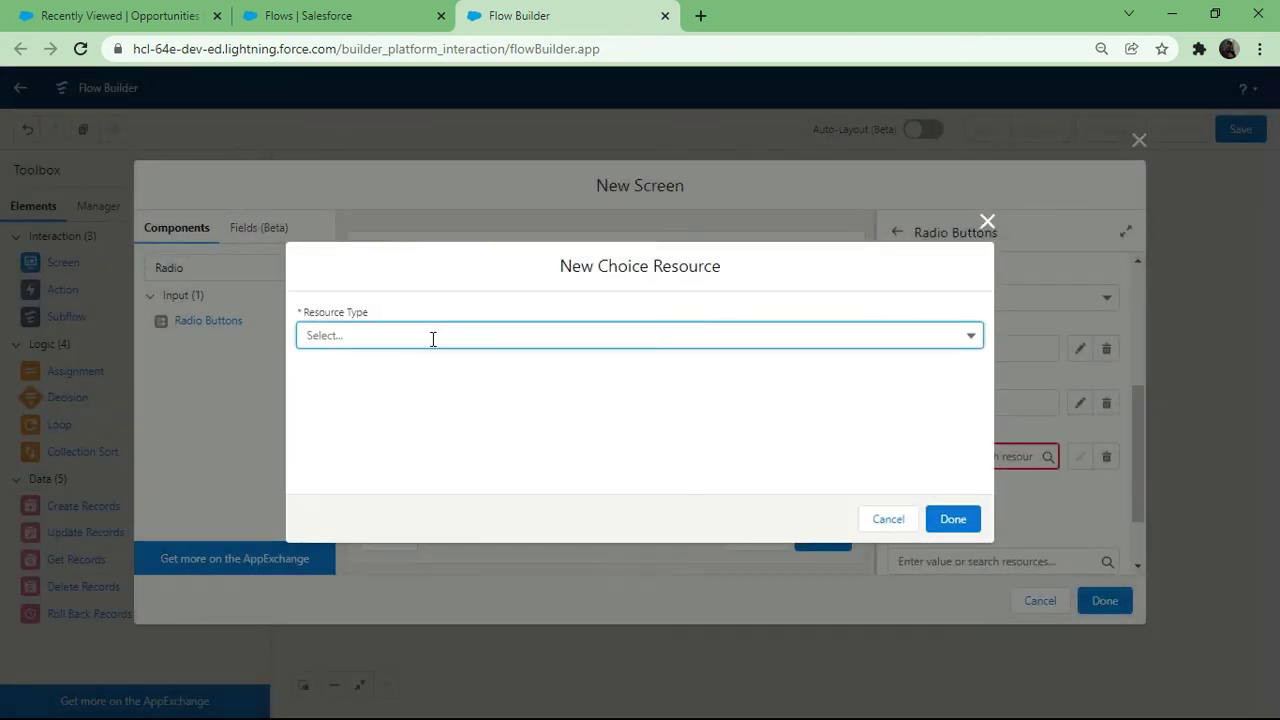
{"action": "left_click", "coordinate": [436, 335]}
{"action": "left_click", "coordinate": [345, 369]}
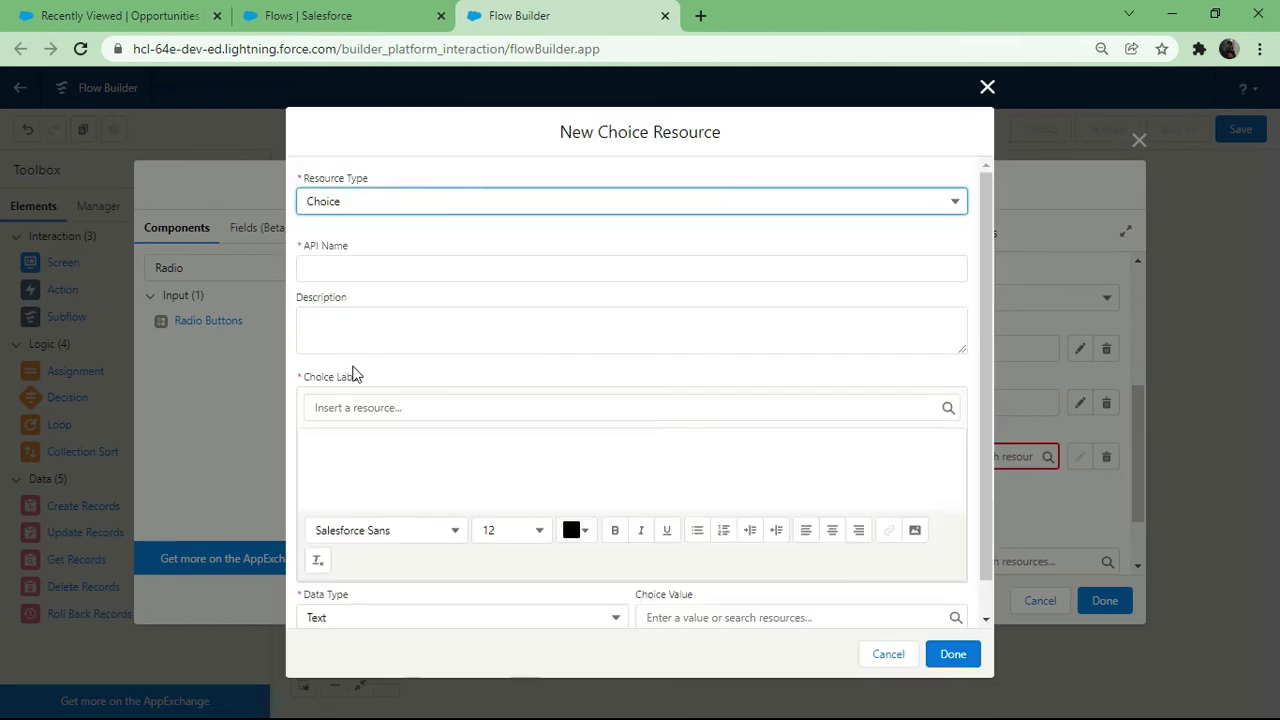
Give the choice API name, label and value Cold, and save it.
{"action": "left_click", "coordinate": [322, 264]}
{"action": "type", "text": "Colo"}
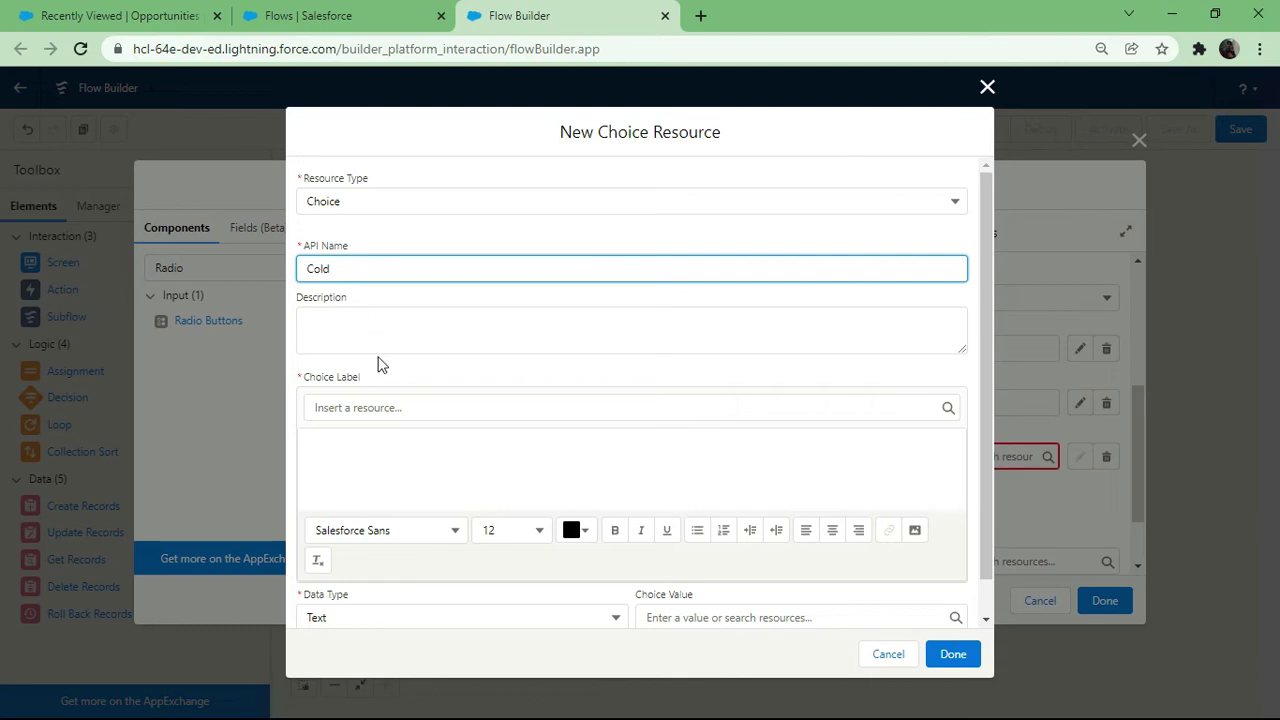
{"action": "left_click", "coordinate": [351, 461]}
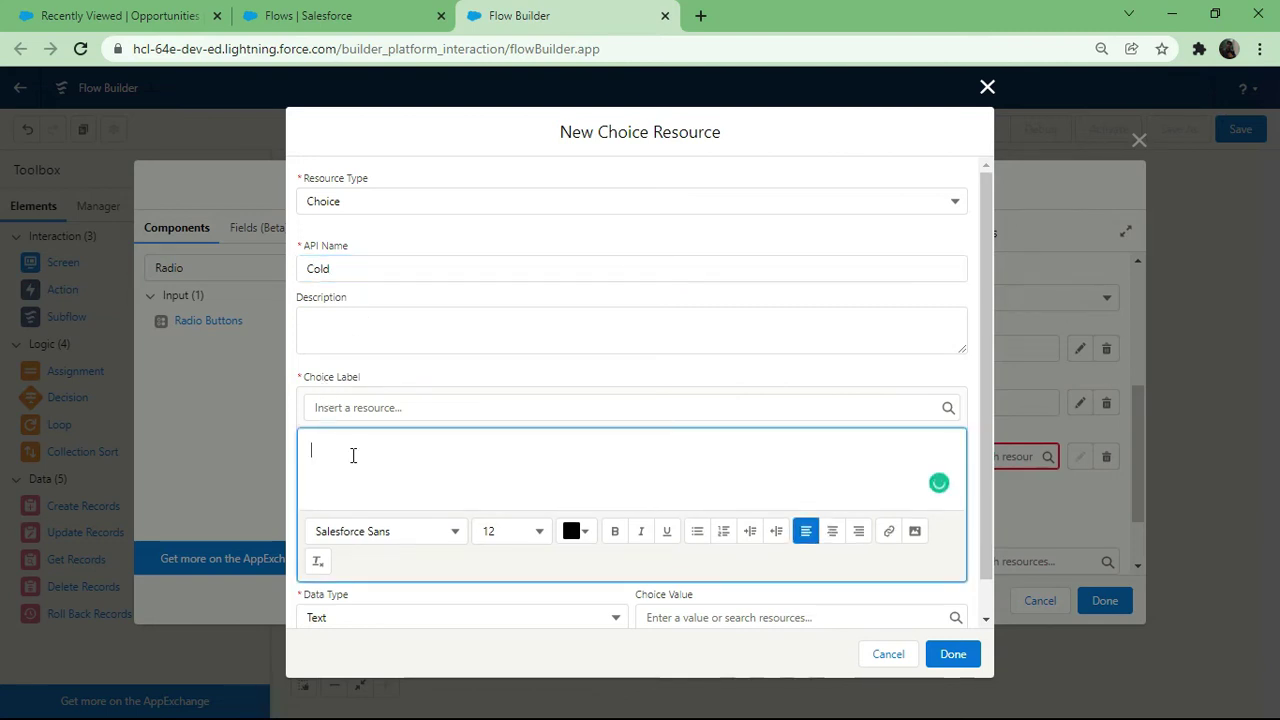
{"action": "type", "text": "Cold"}
{"action": "scroll", "coordinate": [414, 471], "scroll_direction": "down", "scroll_amount": 1}
{"action": "left_click", "coordinate": [717, 585]}
{"action": "type", "text": "Cold"}
{"action": "left_click", "coordinate": [955, 655]}
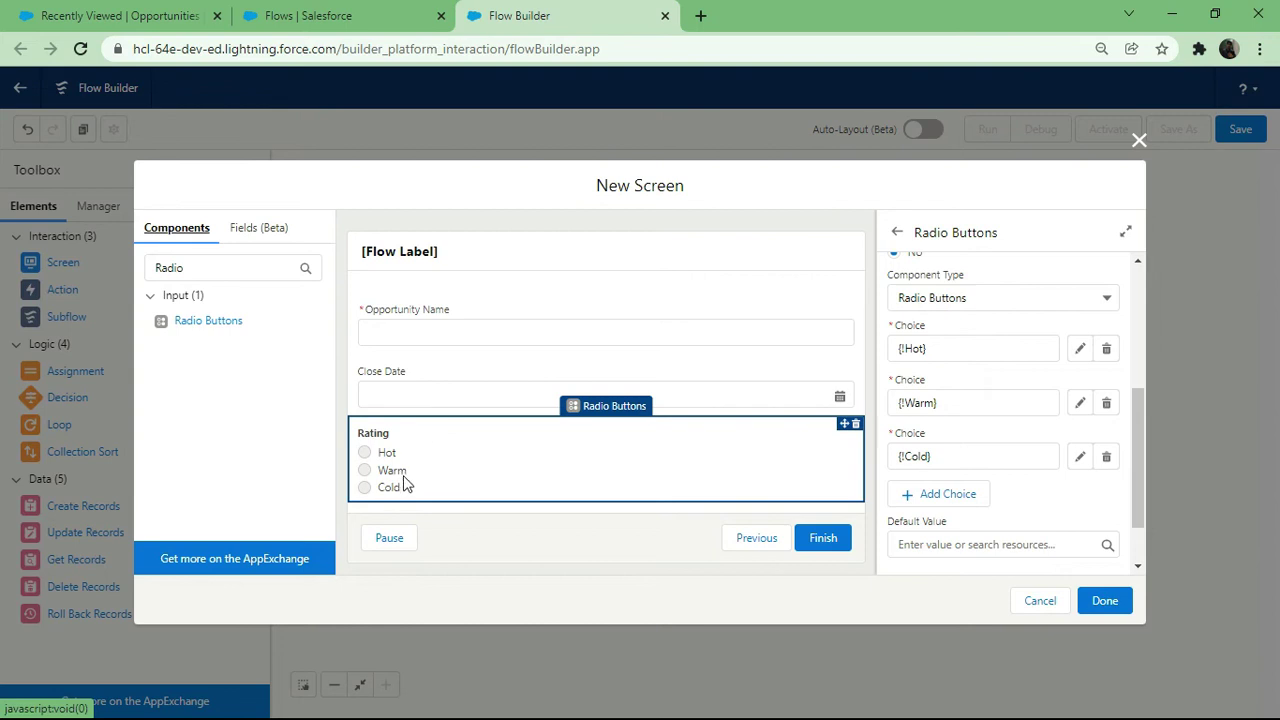
Search components for 'Pick' and drag a Picklist onto the screen below Rating.
{"action": "left_click", "coordinate": [228, 293]}
{"action": "left_click", "coordinate": [226, 300]}
{"action": "left_click", "coordinate": [198, 268]}
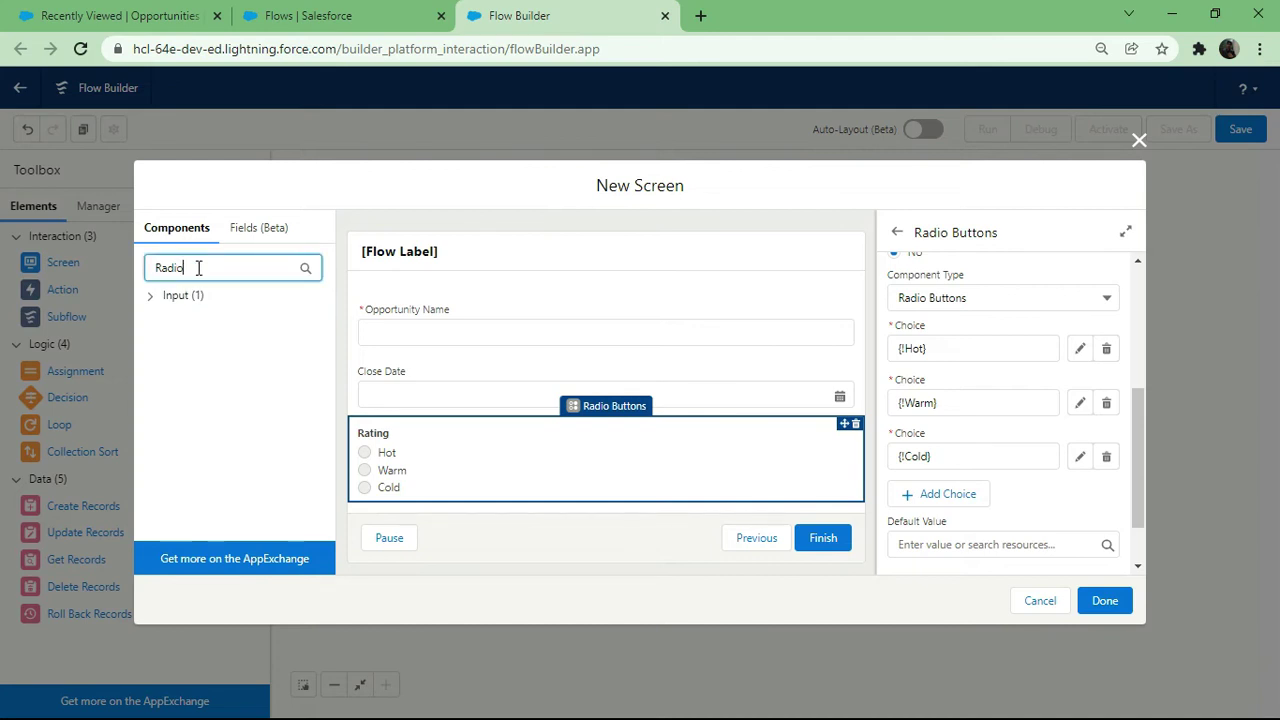
{"action": "key", "text": "BackSpace"}
{"action": "key", "text": "BackSpace"}
{"action": "key", "text": "BackSpace"}
{"action": "key", "text": "BackSpace"}
{"action": "key", "text": "BackSpace"}
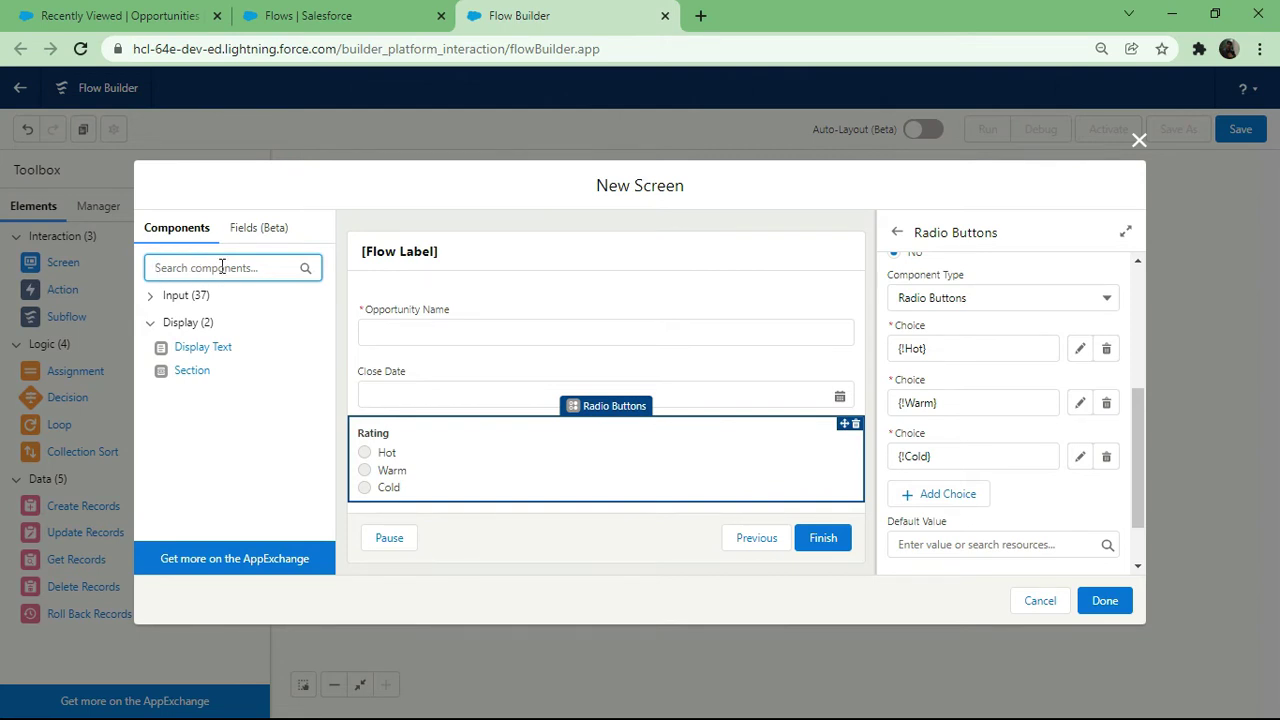
{"action": "type", "text": "Pick"}
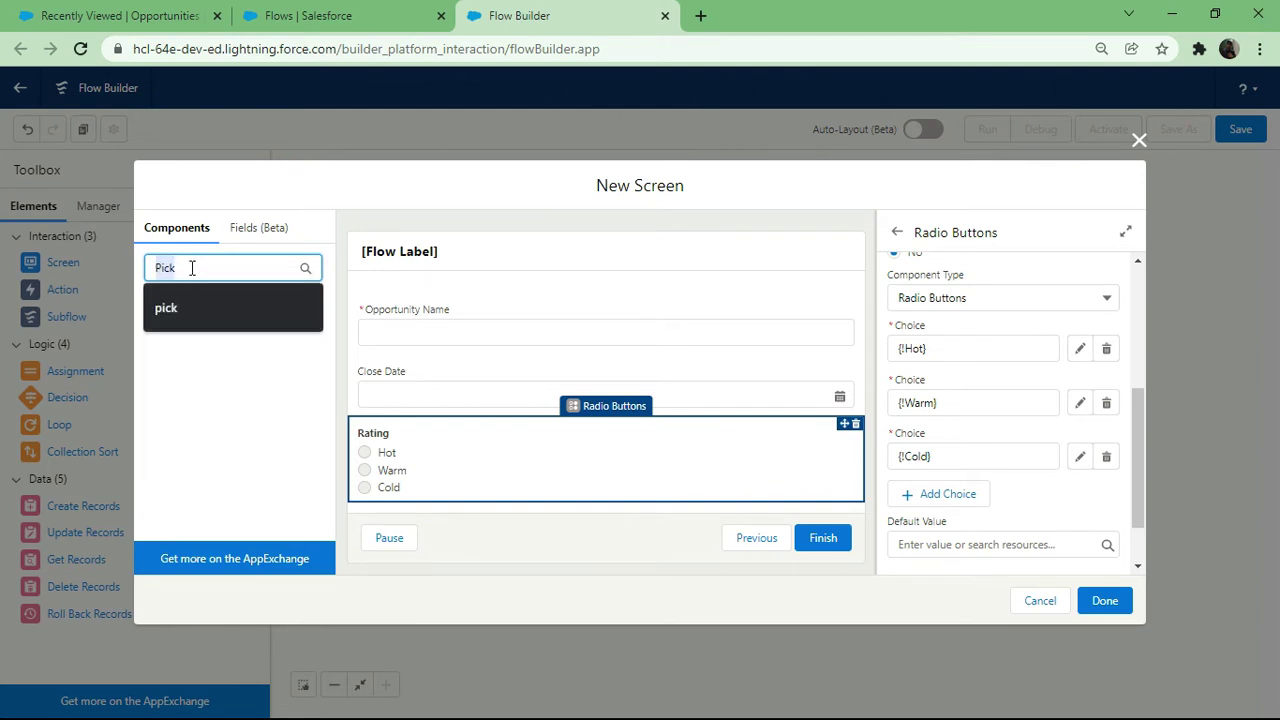
{"action": "left_click", "coordinate": [191, 267]}
{"action": "key", "text": "Tab"}
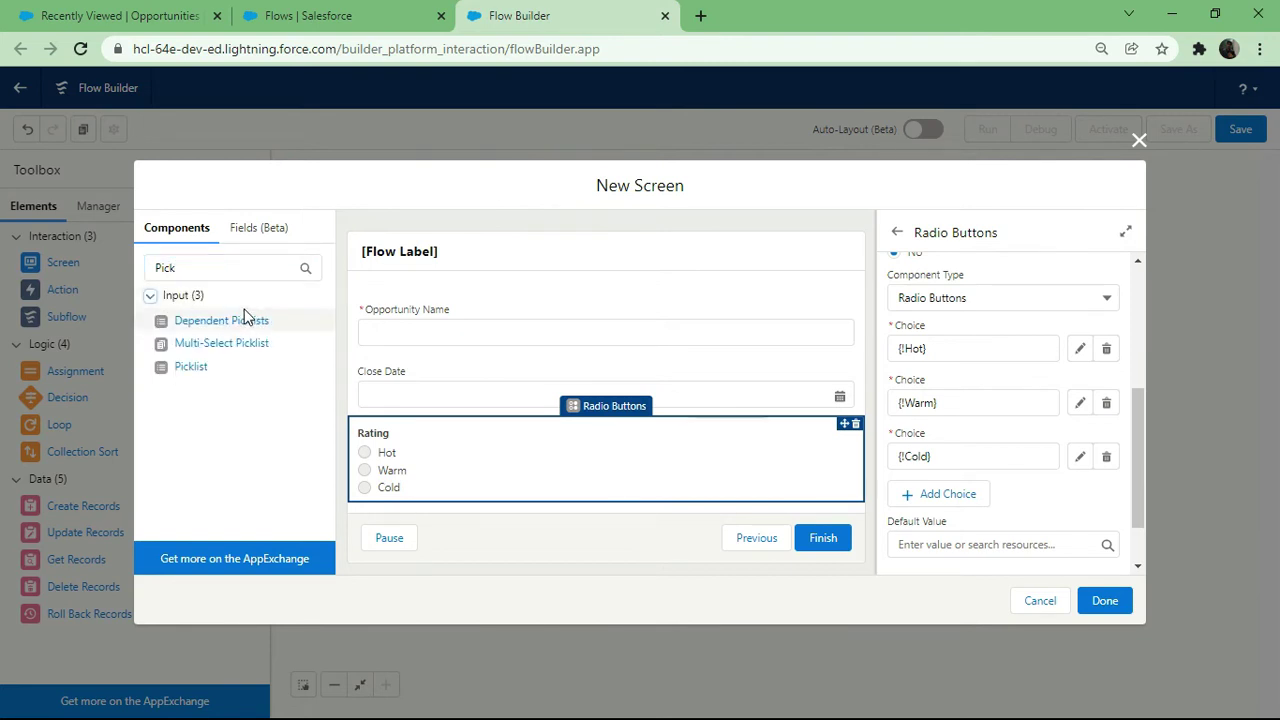
{"action": "left_click", "coordinate": [195, 264]}
{"action": "left_click", "coordinate": [229, 403]}
{"action": "left_click_drag", "start_coordinate": [191, 367], "coordinate": [443, 523]}
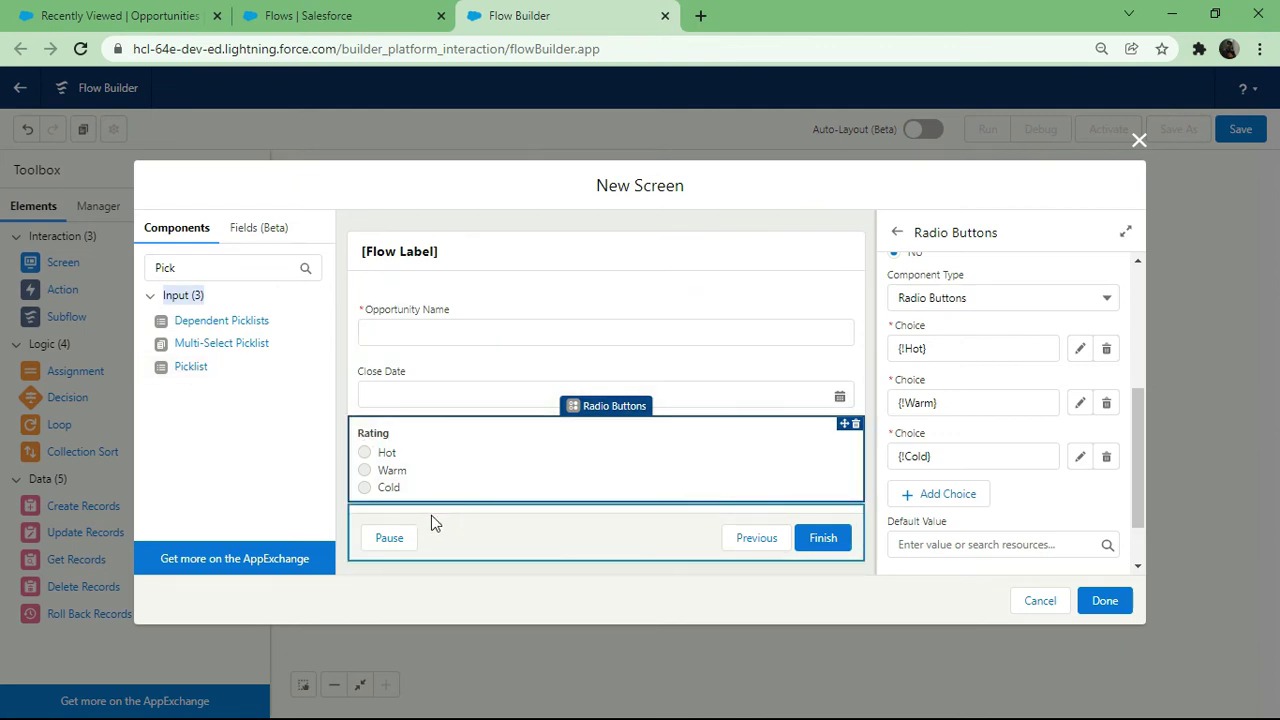
{"action": "left_click_drag", "start_coordinate": [193, 372], "coordinate": [409, 503]}
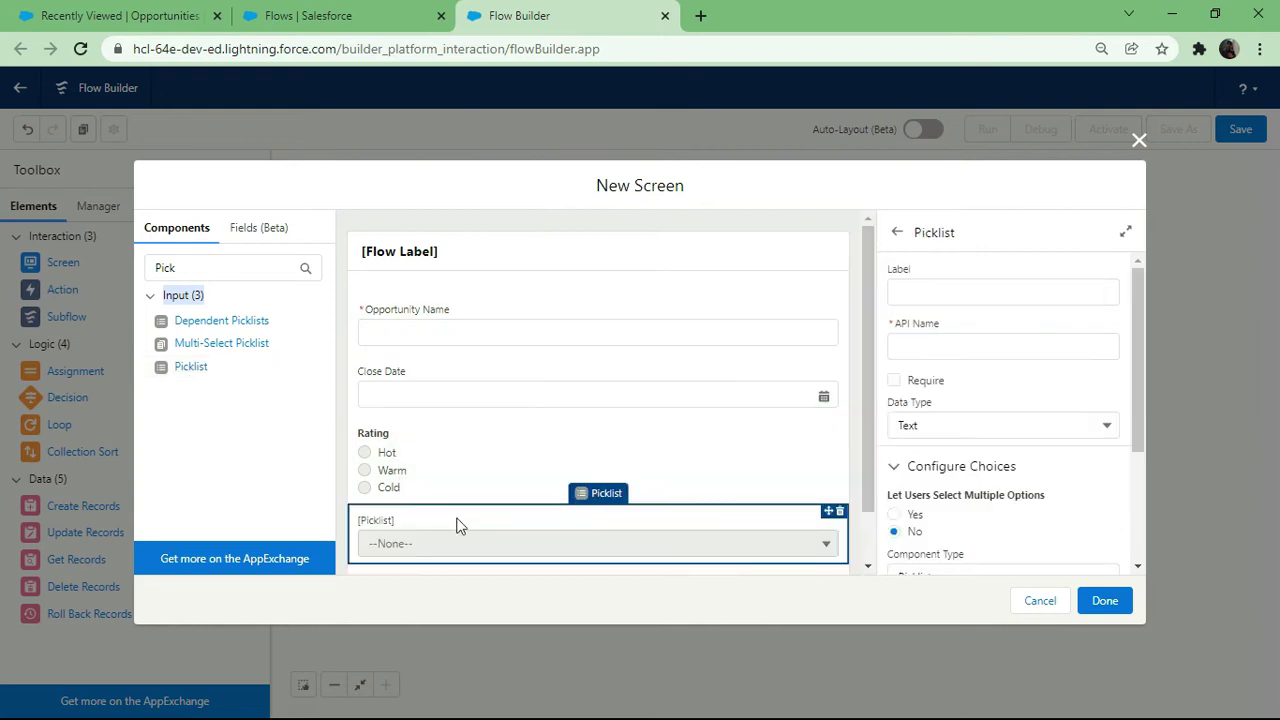
Label the picklist 'Account Name' (API name Account_Name) and start a new choice resource.
{"action": "left_click", "coordinate": [917, 289]}
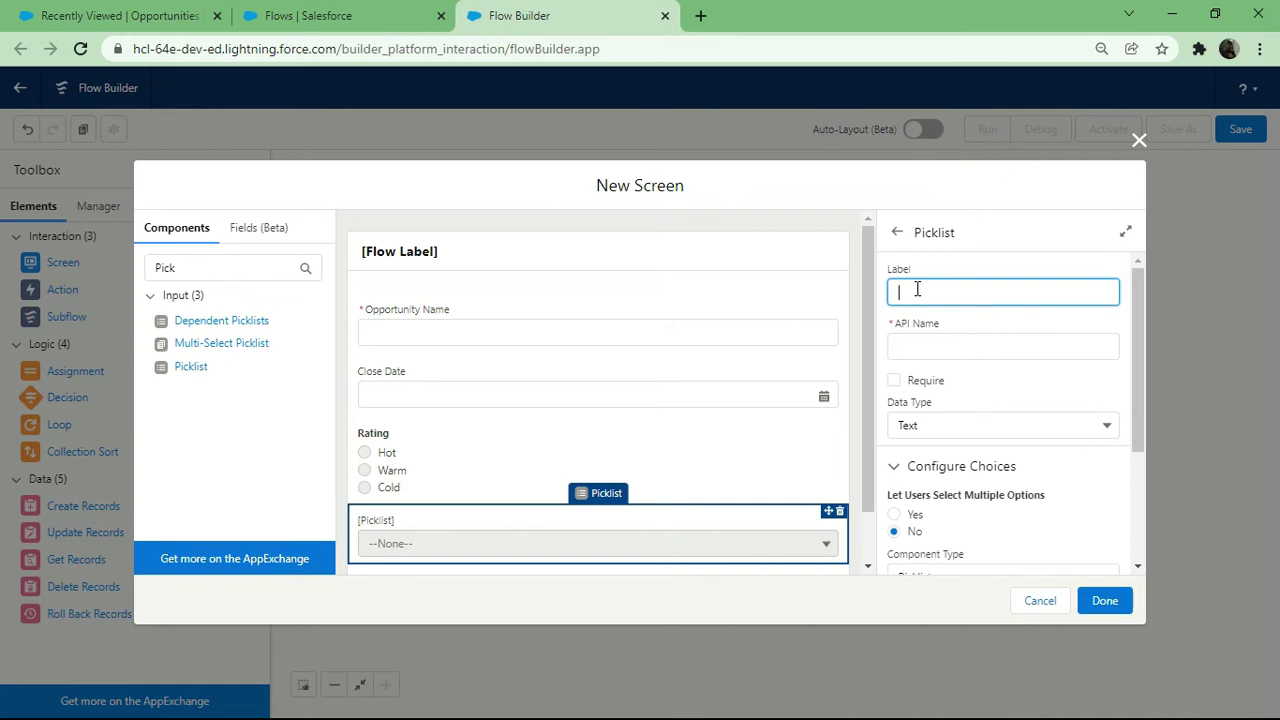
{"action": "type", "text": "Account Nam"}
{"action": "left_click", "coordinate": [928, 350]}
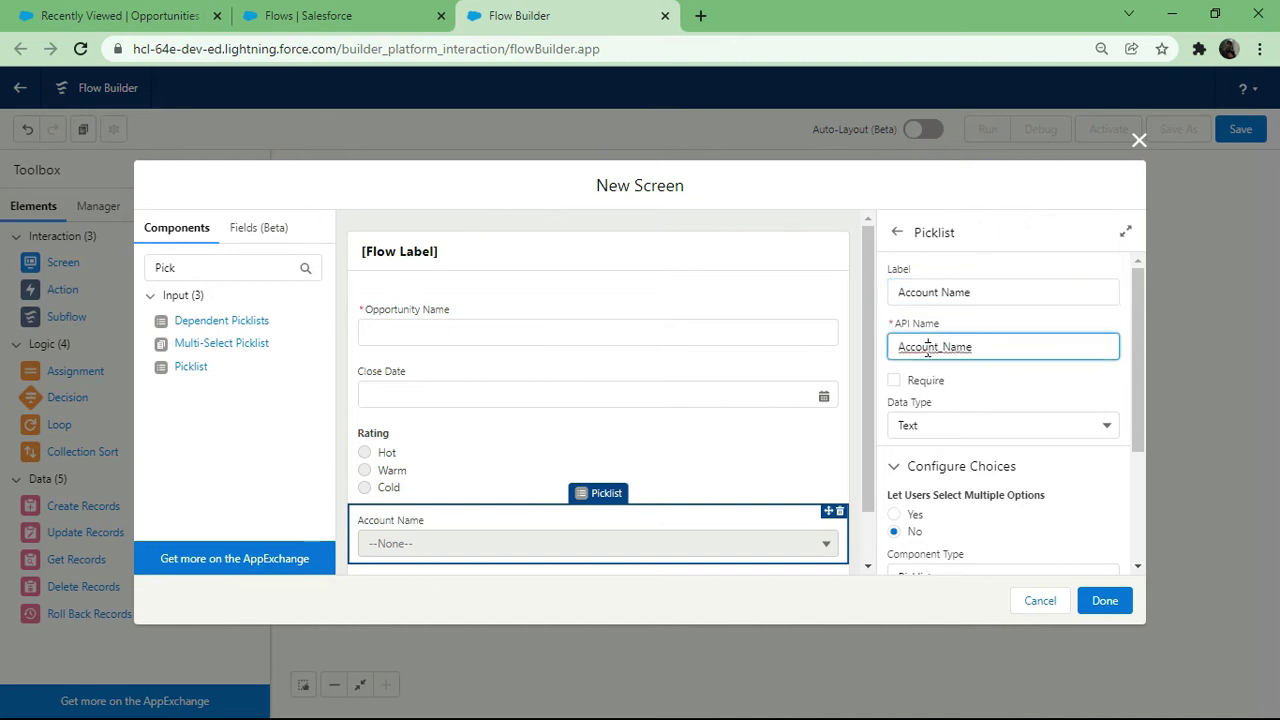
{"action": "scroll", "coordinate": [960, 410], "scroll_direction": "down", "scroll_amount": 1}
{"action": "scroll", "coordinate": [960, 410], "scroll_direction": "down", "scroll_amount": 3}
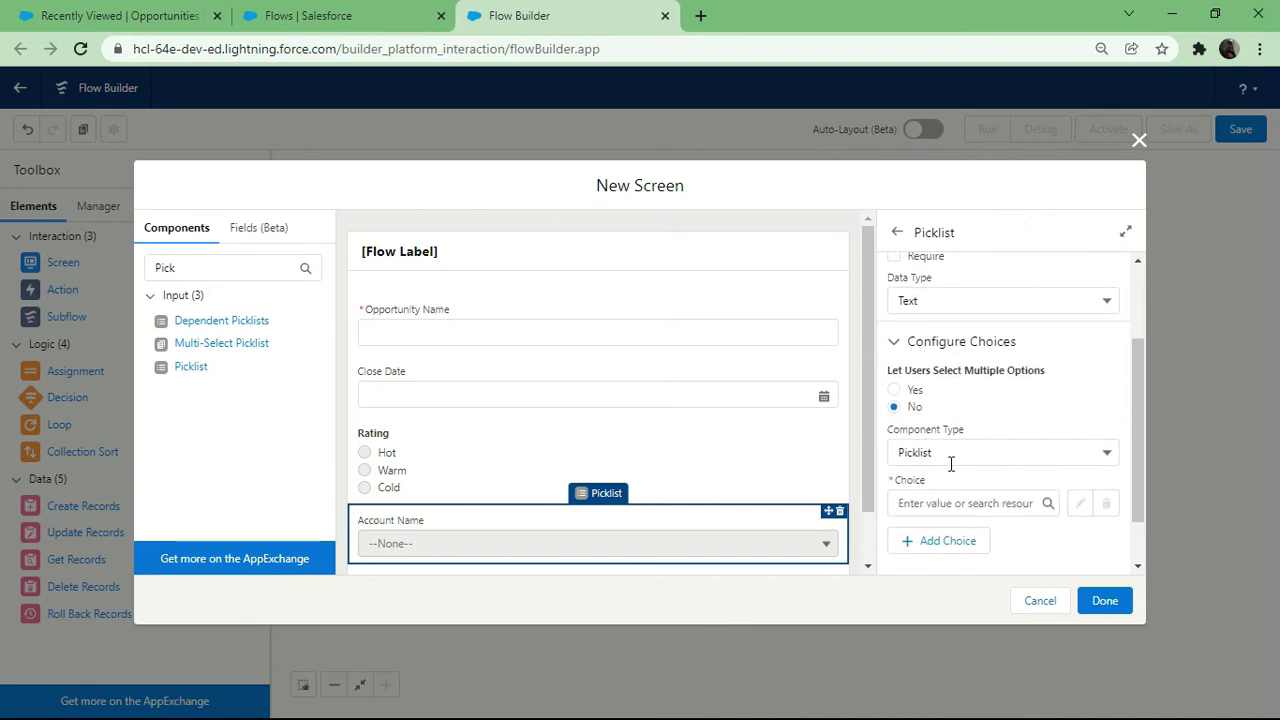
{"action": "scroll", "coordinate": [960, 454], "scroll_direction": "down", "scroll_amount": 2}
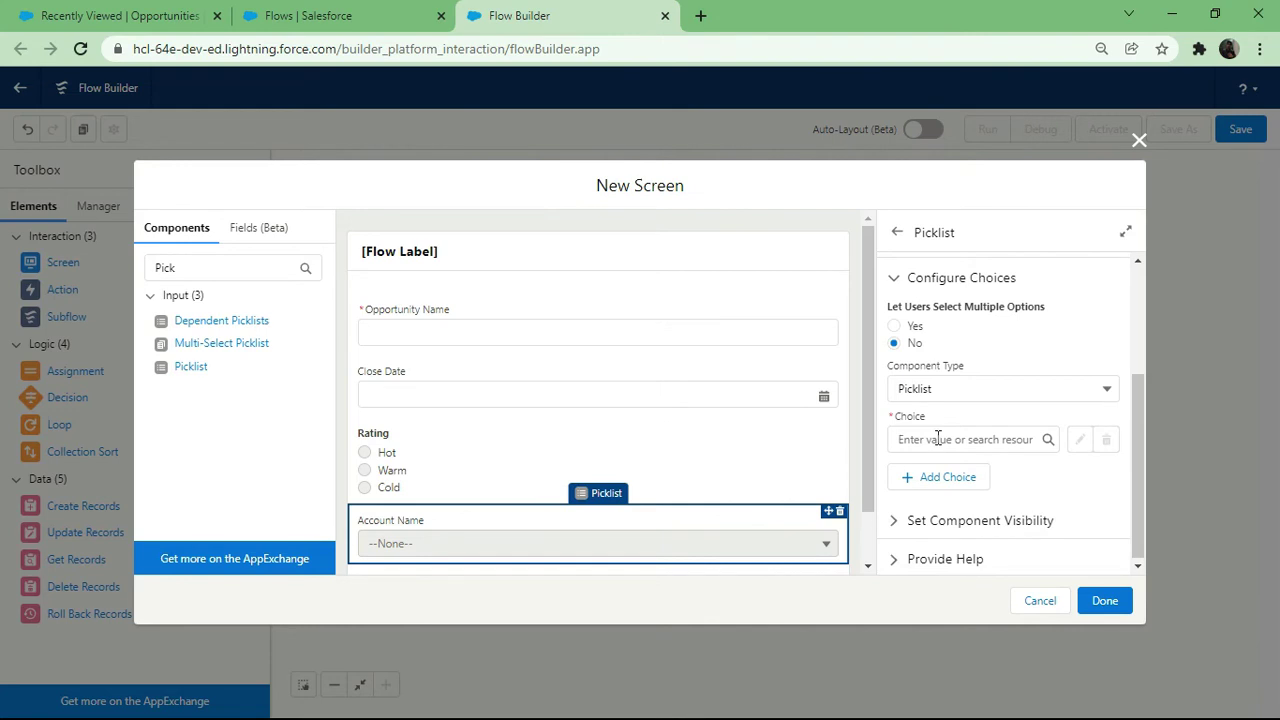
{"action": "left_click", "coordinate": [937, 438]}
{"action": "left_click", "coordinate": [942, 478]}
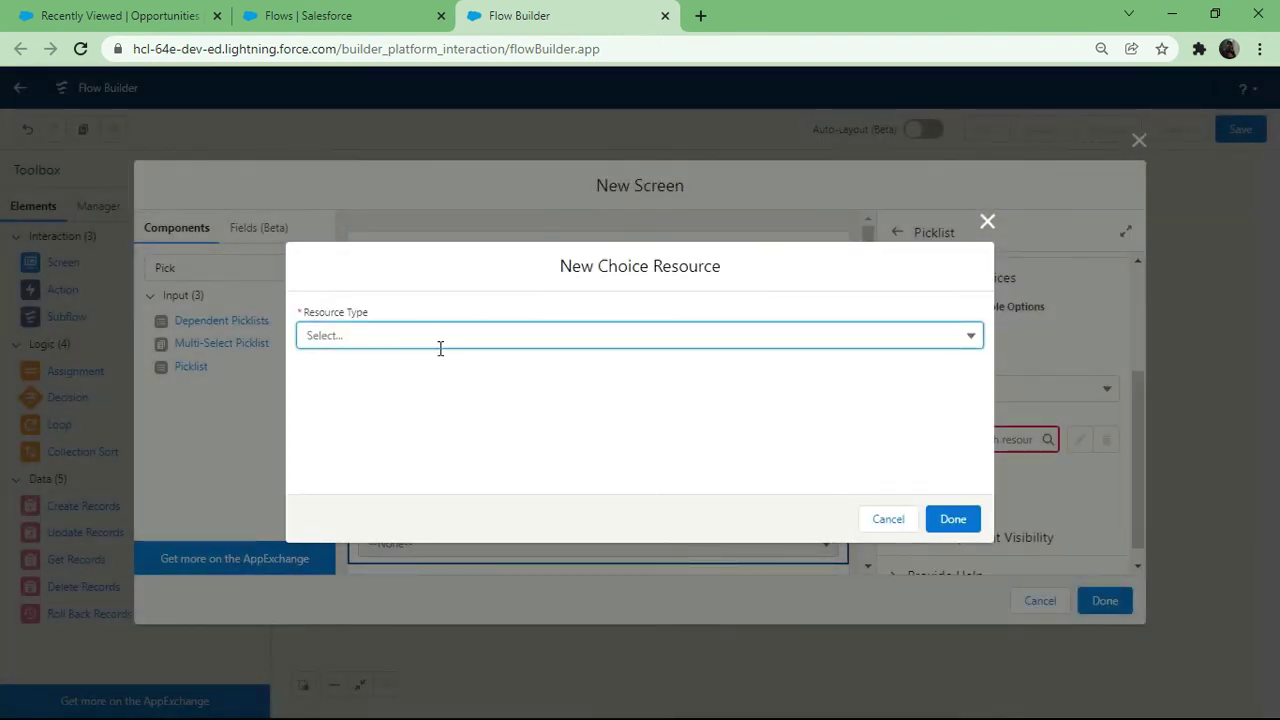
Make the resource a Record Choice Set named Accountname using the Account object.
{"action": "left_click", "coordinate": [428, 333]}
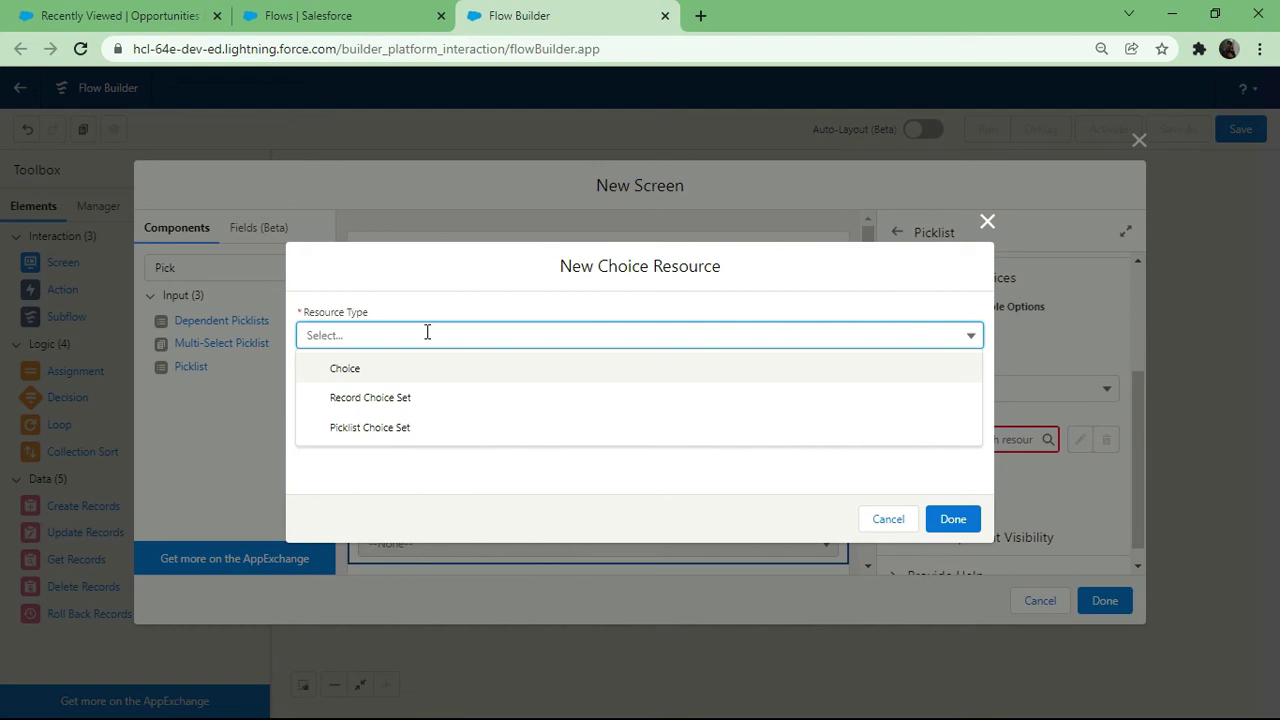
{"action": "left_click", "coordinate": [372, 398]}
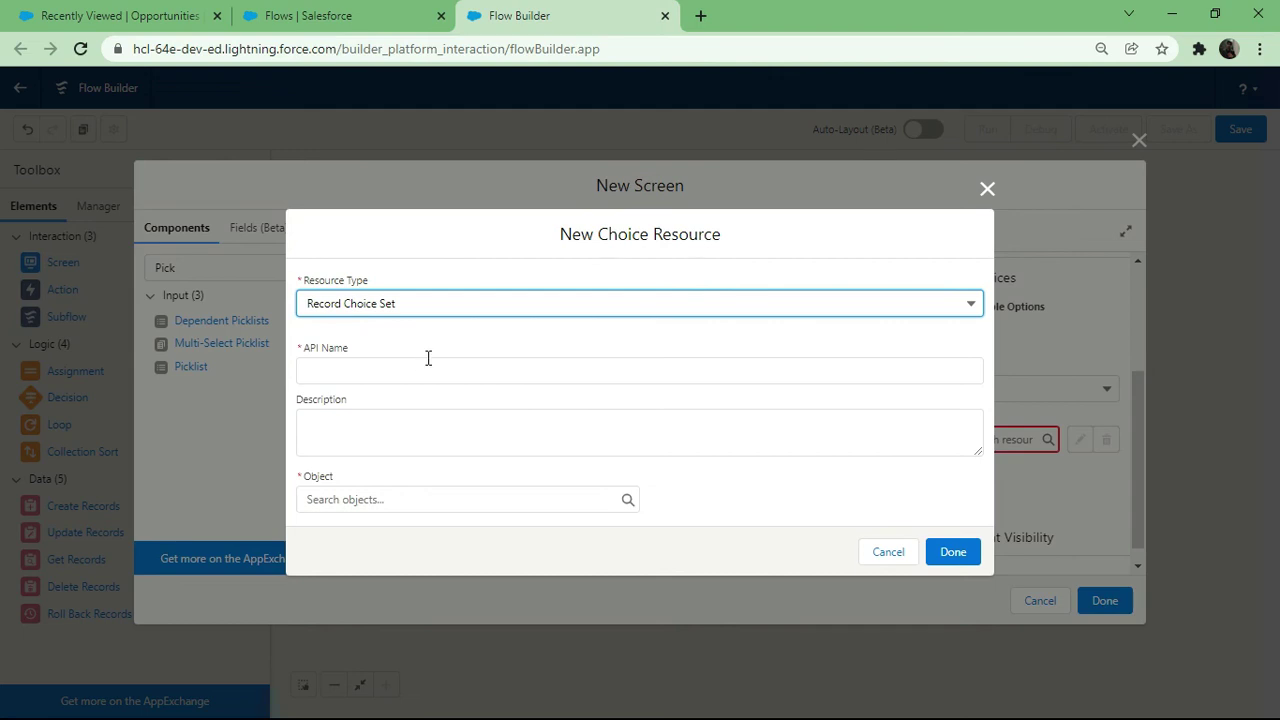
{"action": "left_click", "coordinate": [325, 373]}
{"action": "type", "text": "Accoun"}
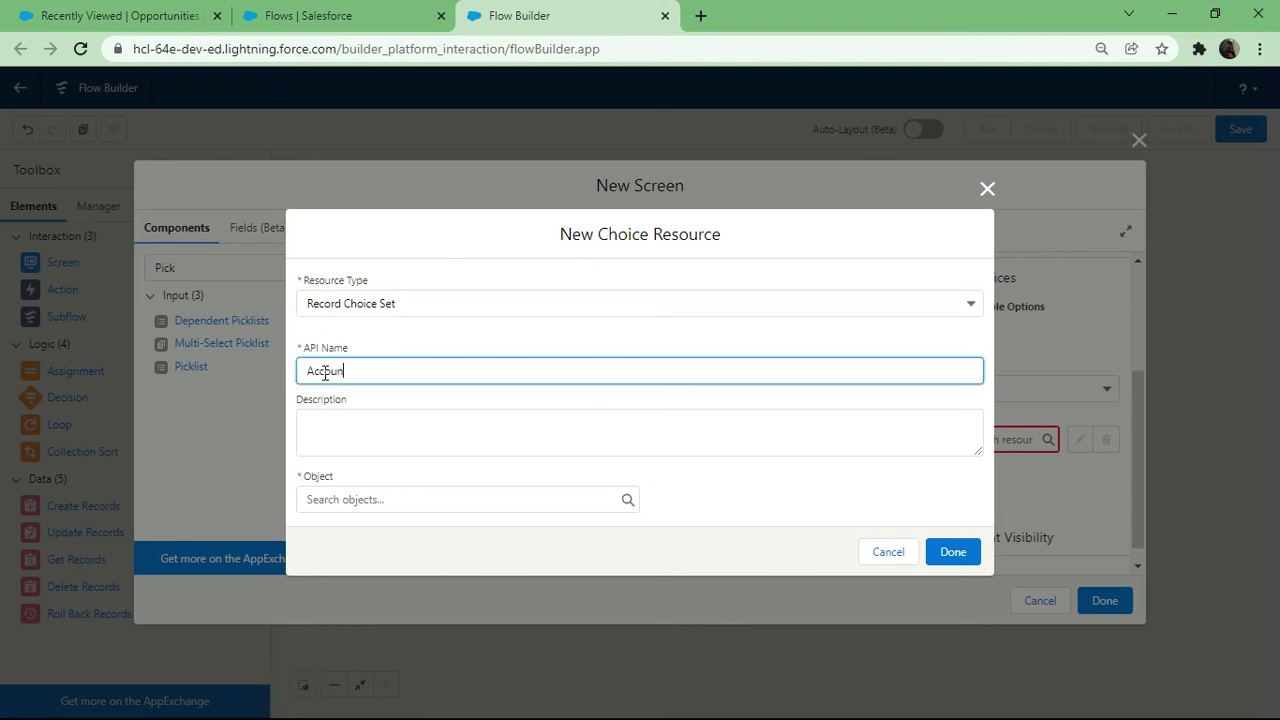
{"action": "type", "text": "tname"}
{"action": "left_click", "coordinate": [334, 506]}
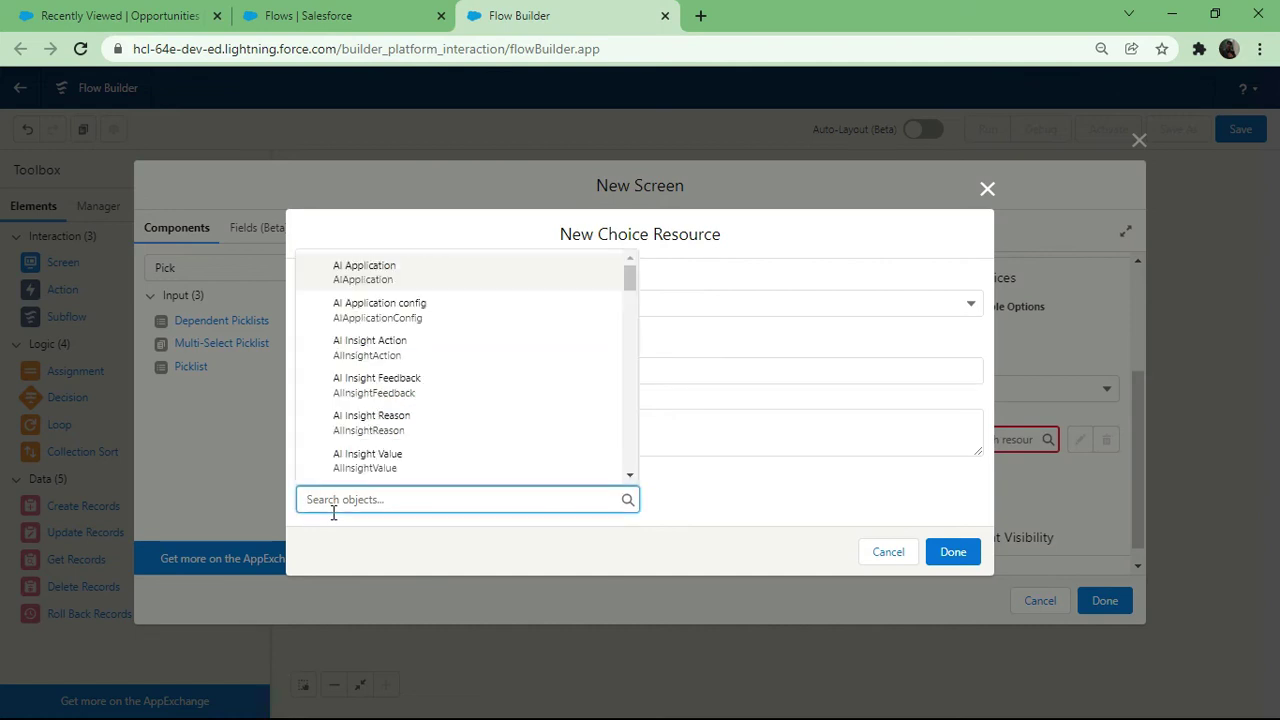
{"action": "type", "text": "Acc"}
{"action": "left_click", "coordinate": [353, 308]}
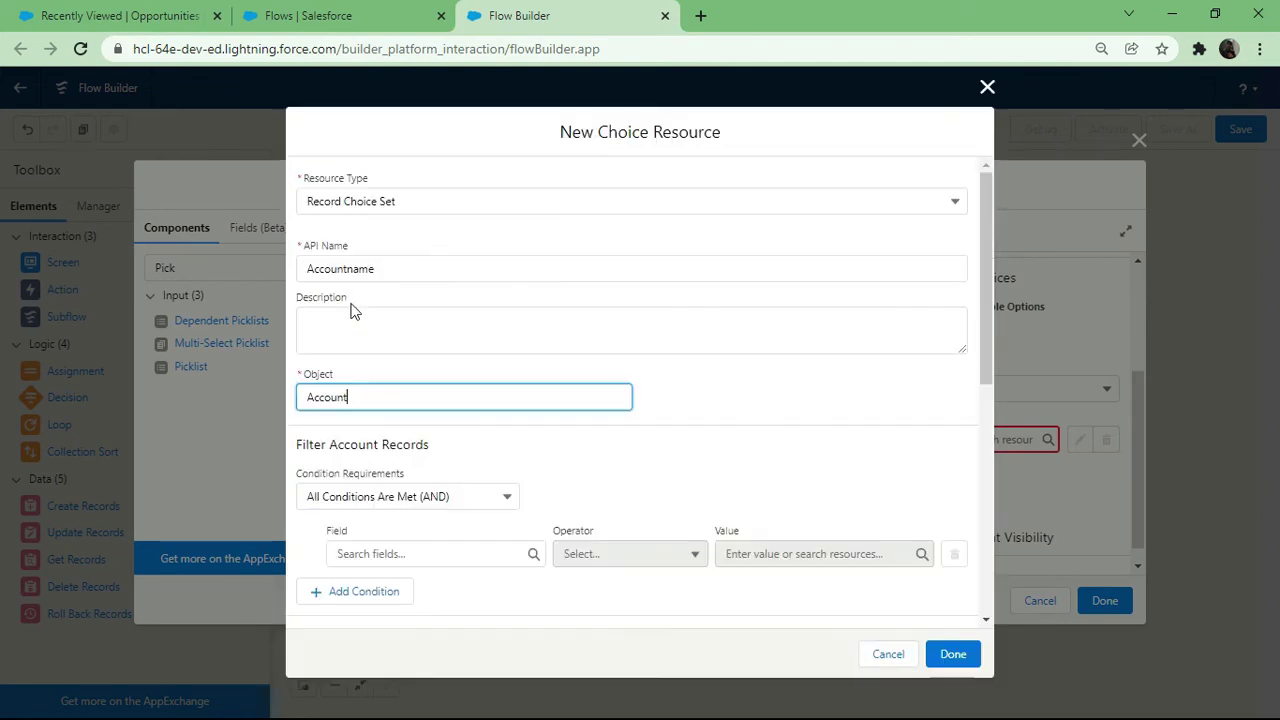
Set the choice set's conditions to None, getting all Account records.
{"action": "scroll", "coordinate": [414, 423], "scroll_direction": "down", "scroll_amount": 3}
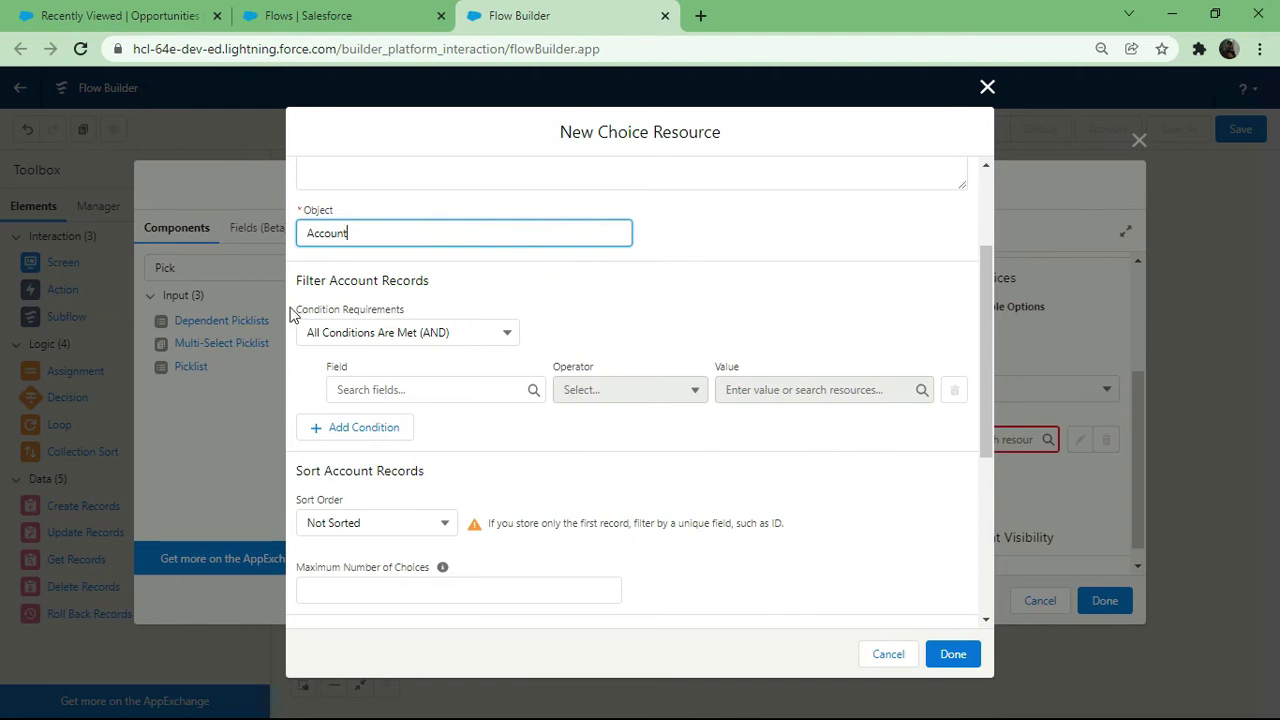
{"action": "left_click", "coordinate": [482, 334]}
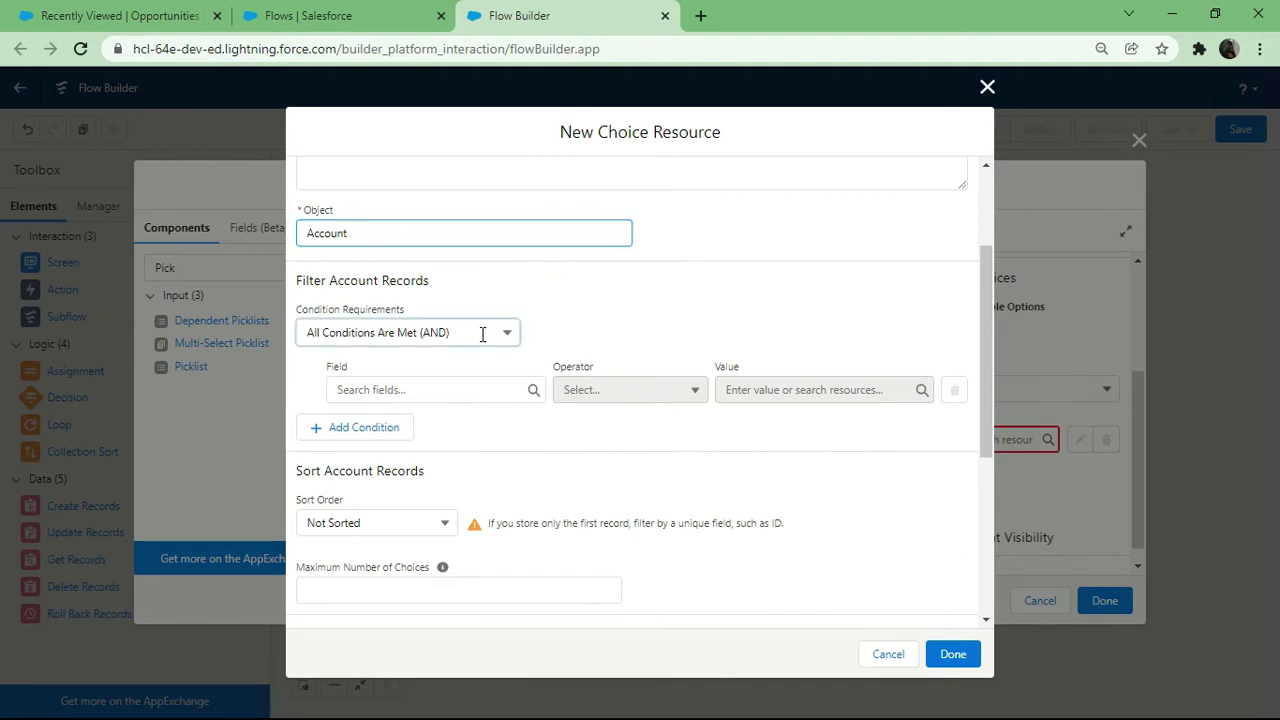
{"action": "left_click", "coordinate": [482, 334]}
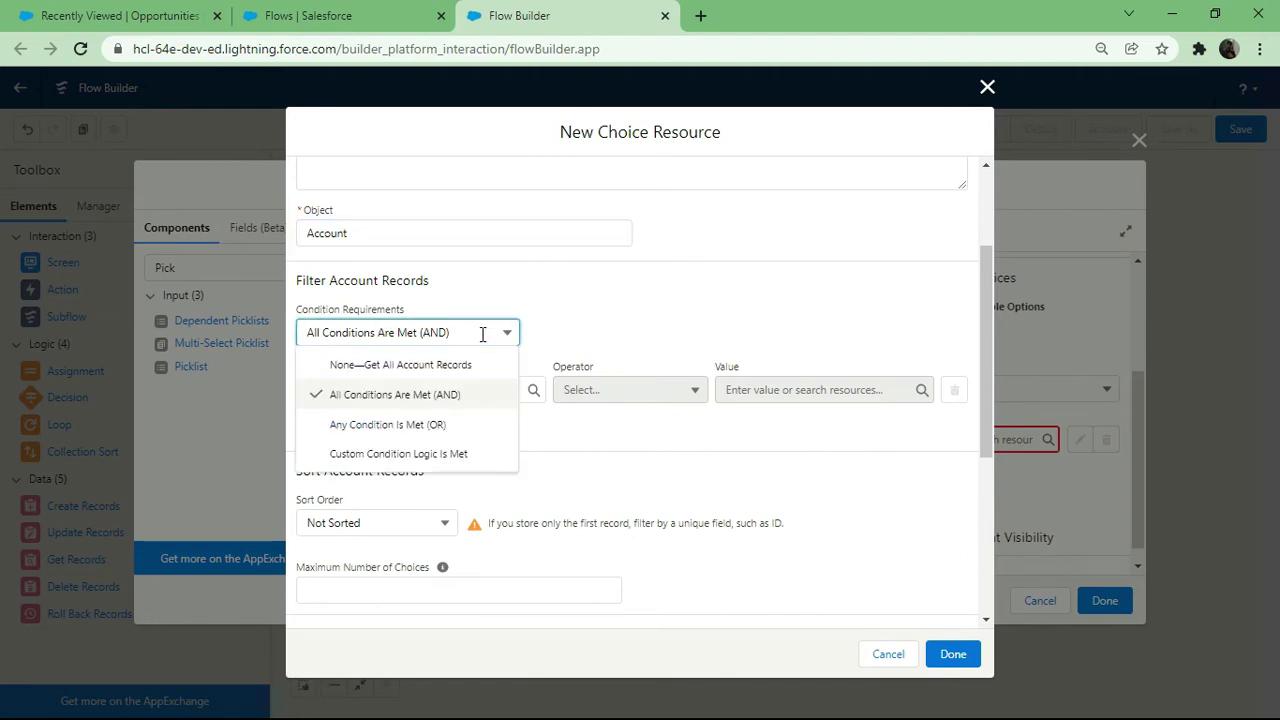
{"action": "left_click", "coordinate": [355, 366]}
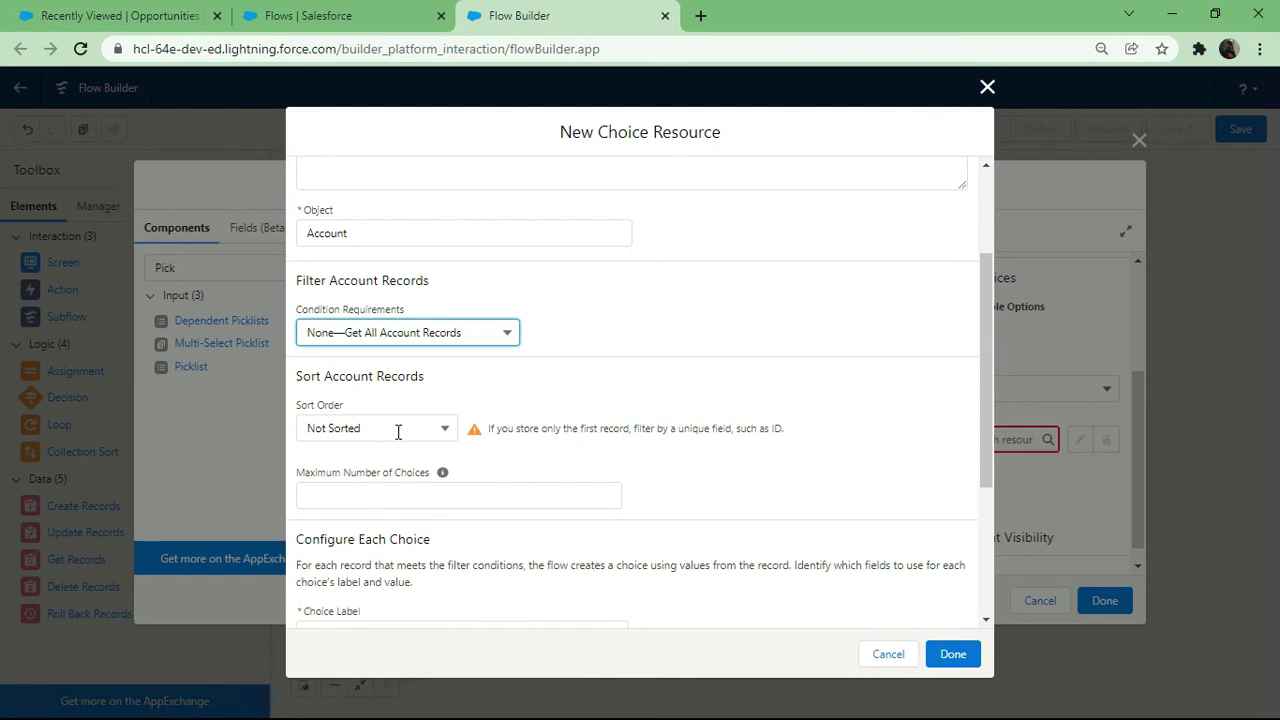
Use Account Name as the choice label and Id as the value, then save.
{"action": "scroll", "coordinate": [404, 455], "scroll_direction": "down", "scroll_amount": 2}
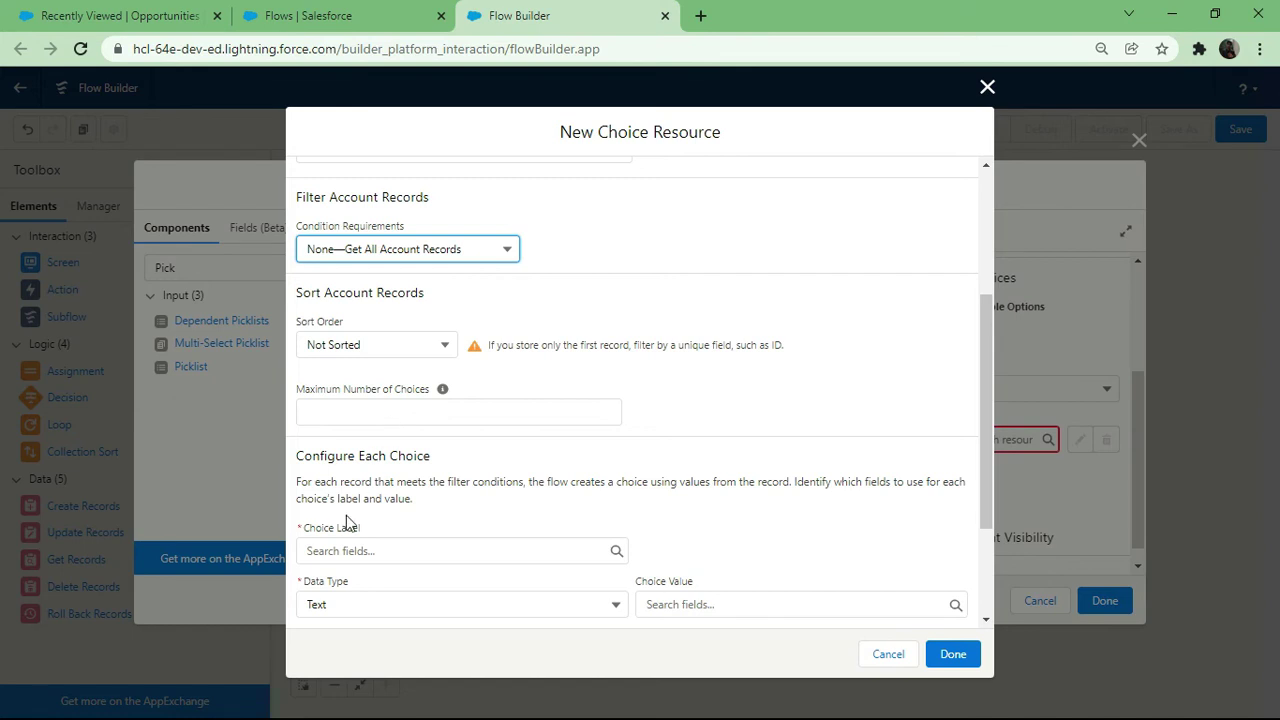
{"action": "left_click", "coordinate": [340, 555]}
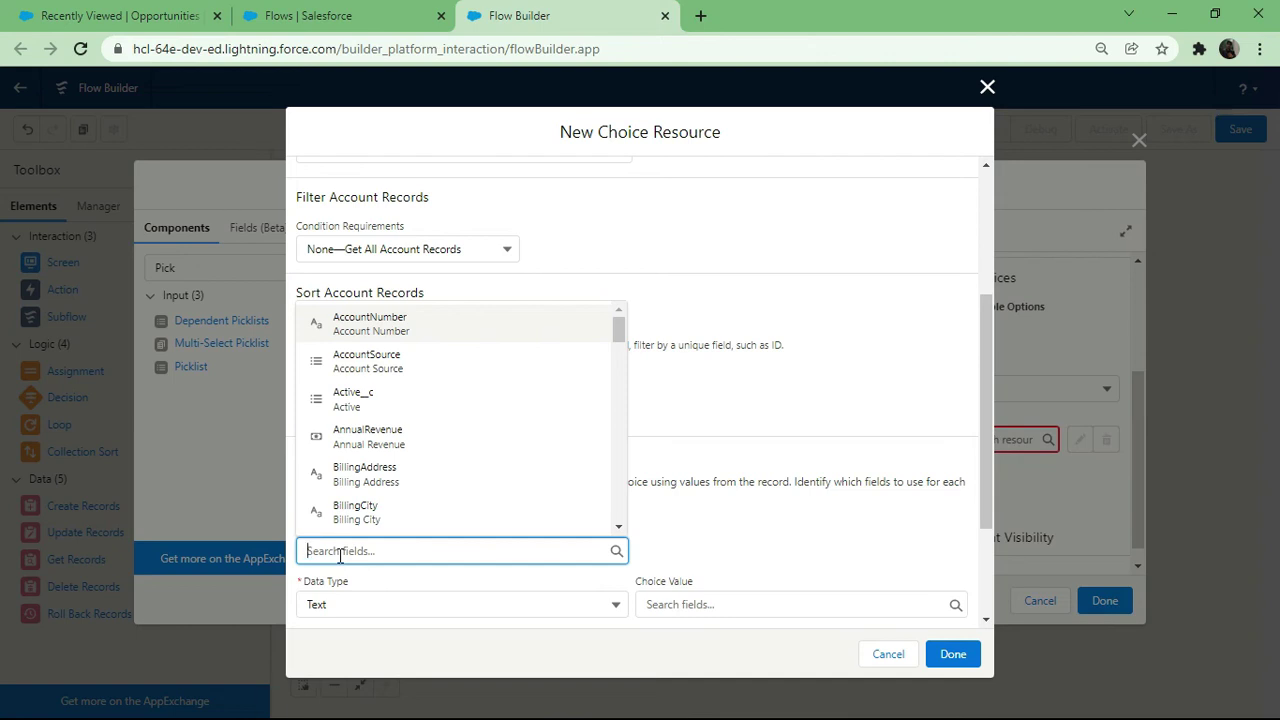
{"action": "type", "text": "Name"}
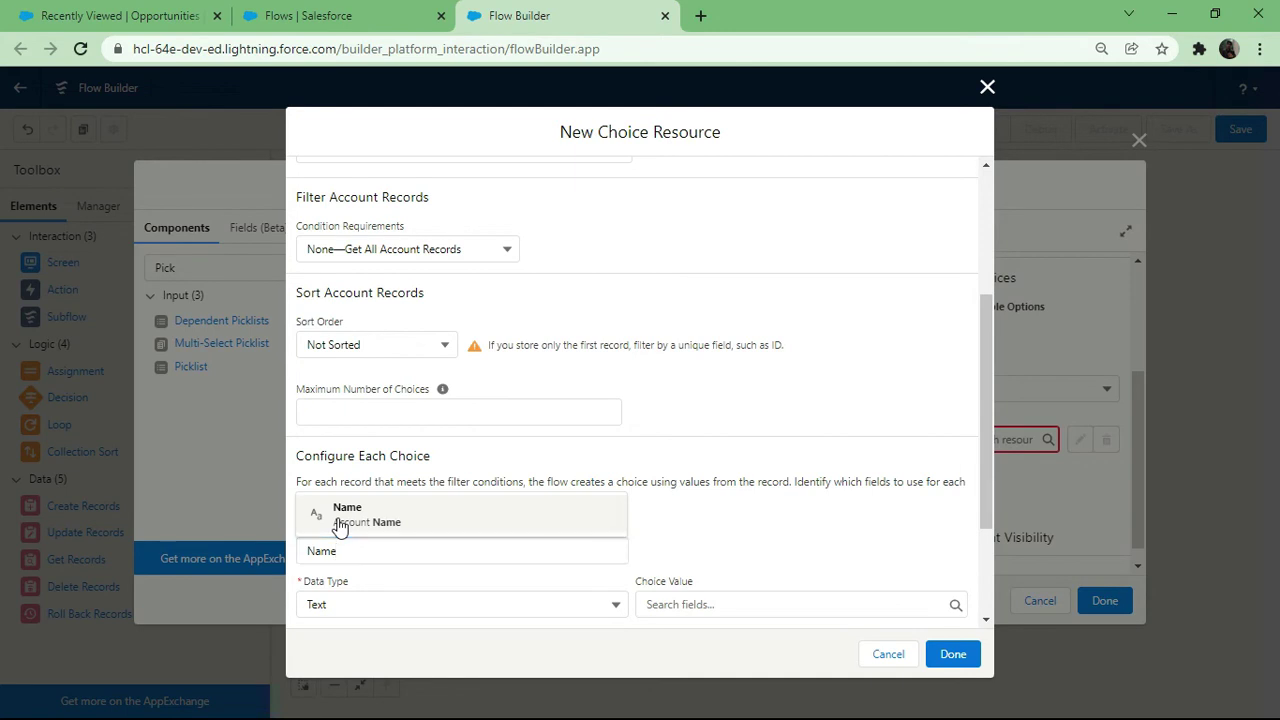
{"action": "left_click", "coordinate": [340, 524]}
{"action": "scroll", "coordinate": [376, 547], "scroll_direction": "down", "scroll_amount": 1}
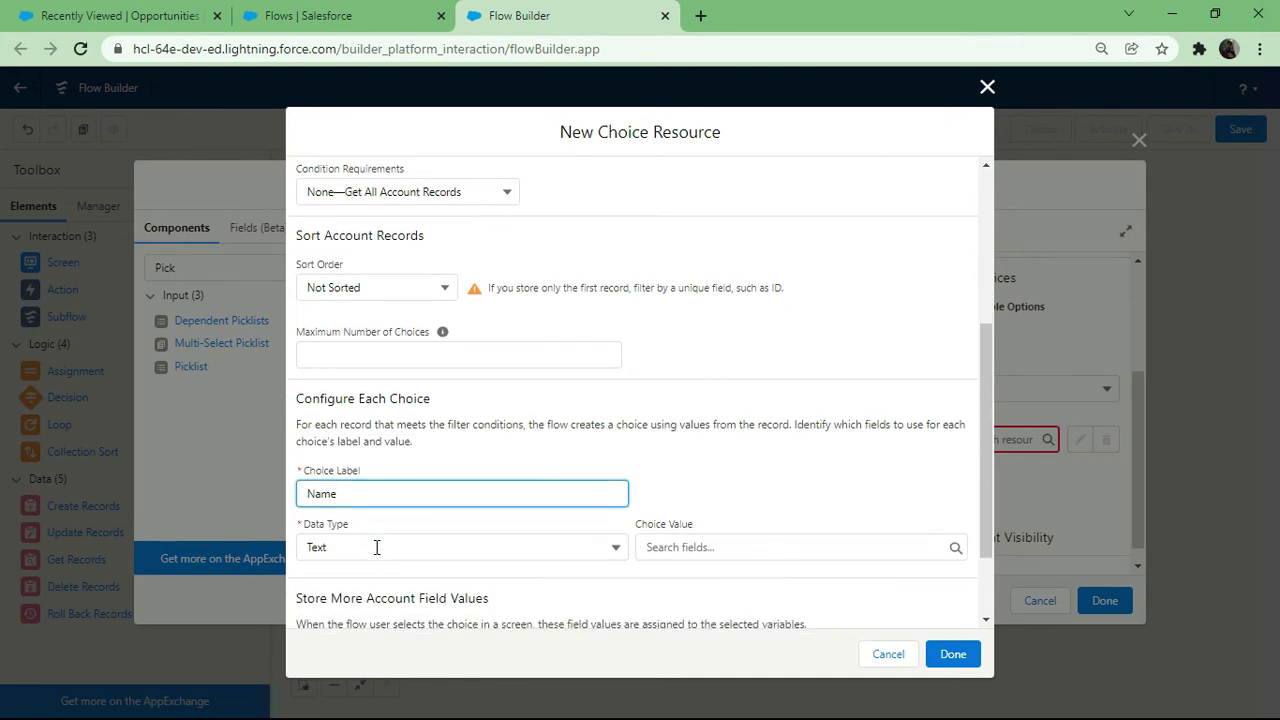
{"action": "scroll", "coordinate": [376, 547], "scroll_direction": "down", "scroll_amount": 1}
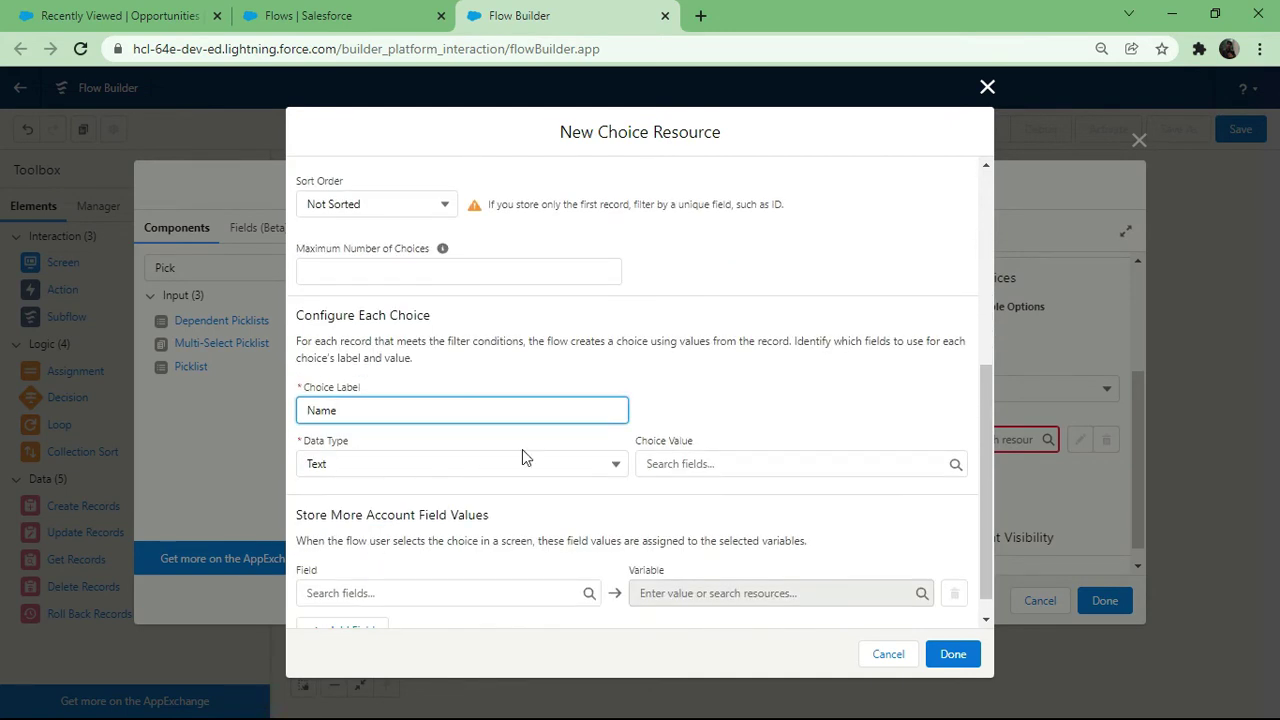
{"action": "left_click", "coordinate": [704, 462]}
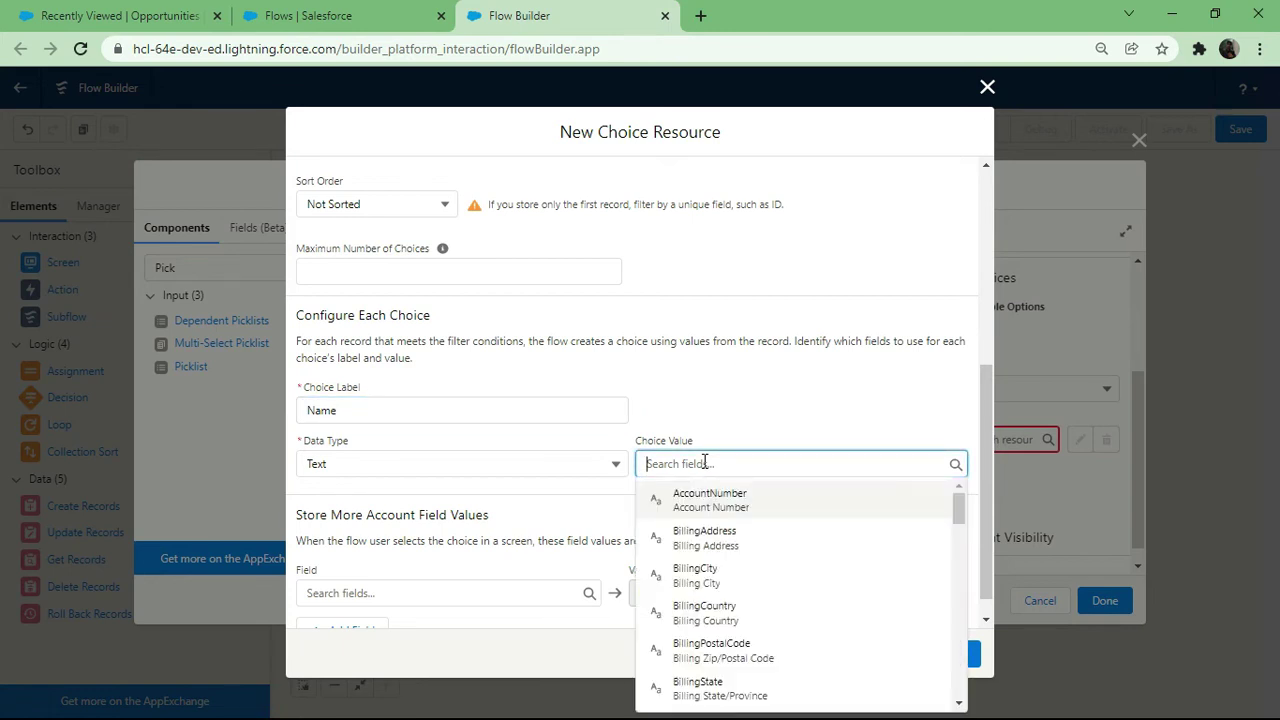
{"action": "type", "text": "id"}
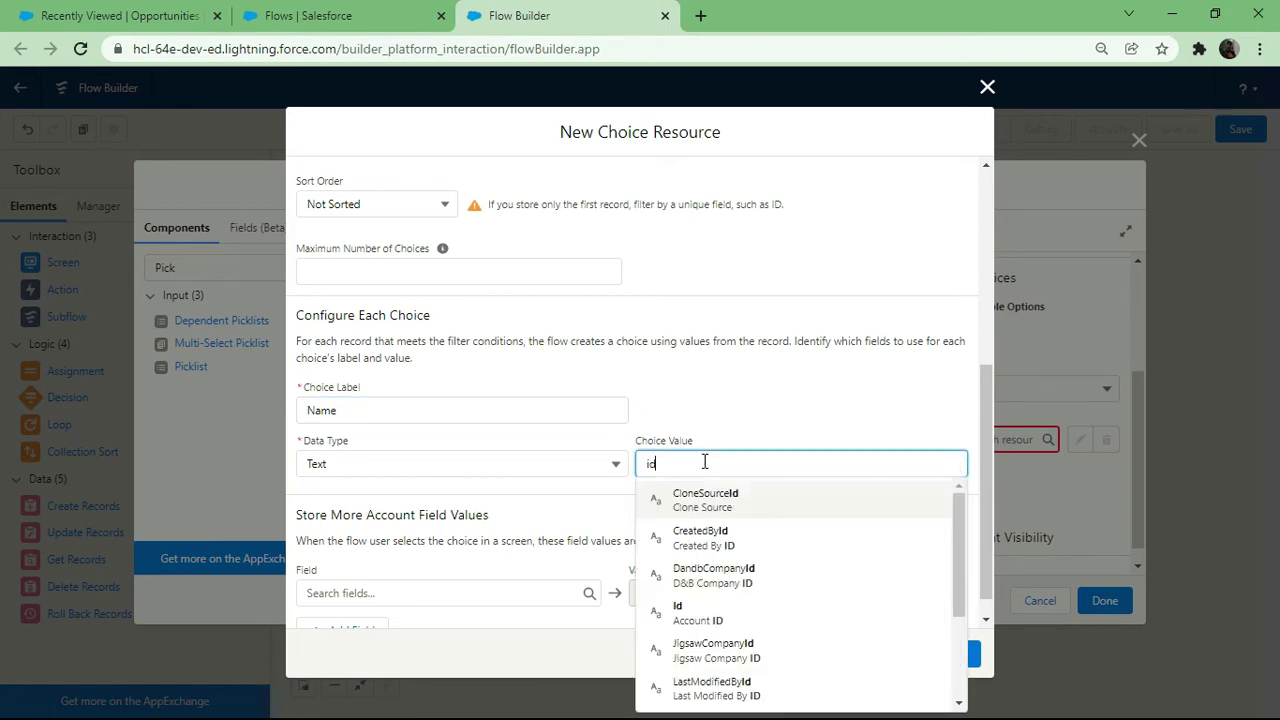
{"action": "left_click", "coordinate": [701, 613]}
{"action": "scroll", "coordinate": [560, 497], "scroll_direction": "down", "scroll_amount": 1}
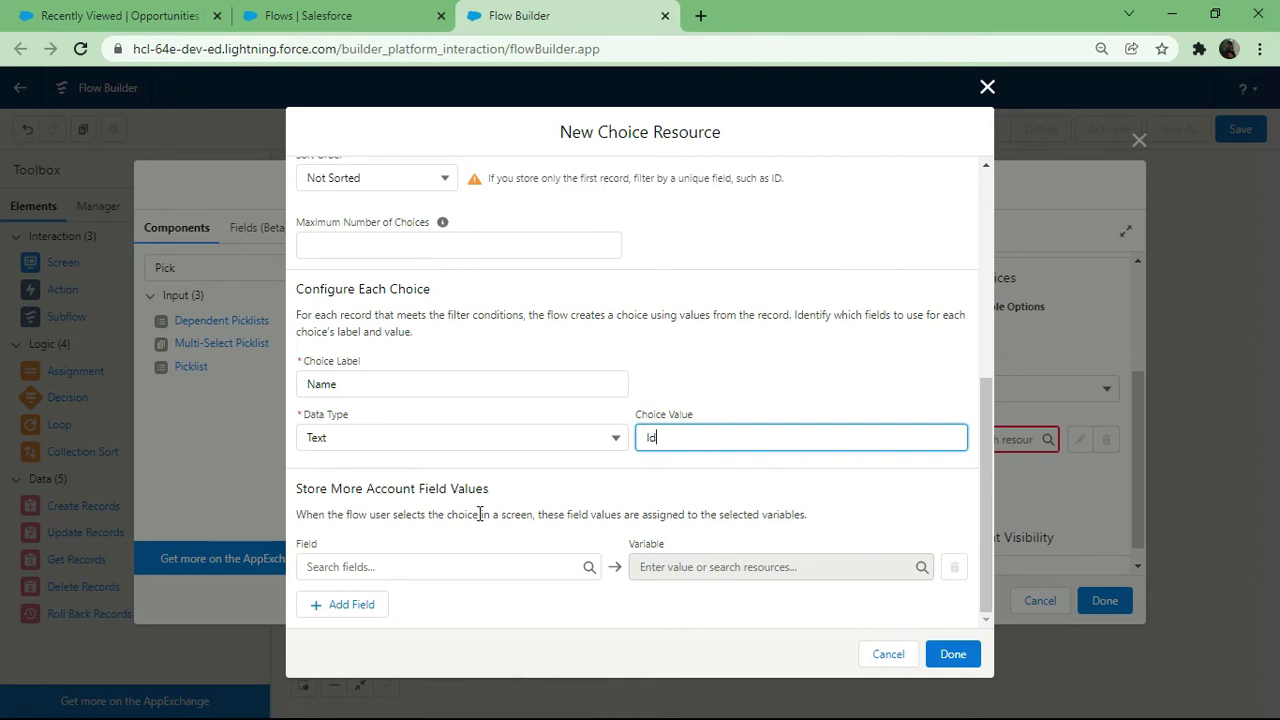
{"action": "left_click", "coordinate": [950, 658]}
{"action": "left_click", "coordinate": [952, 656]}
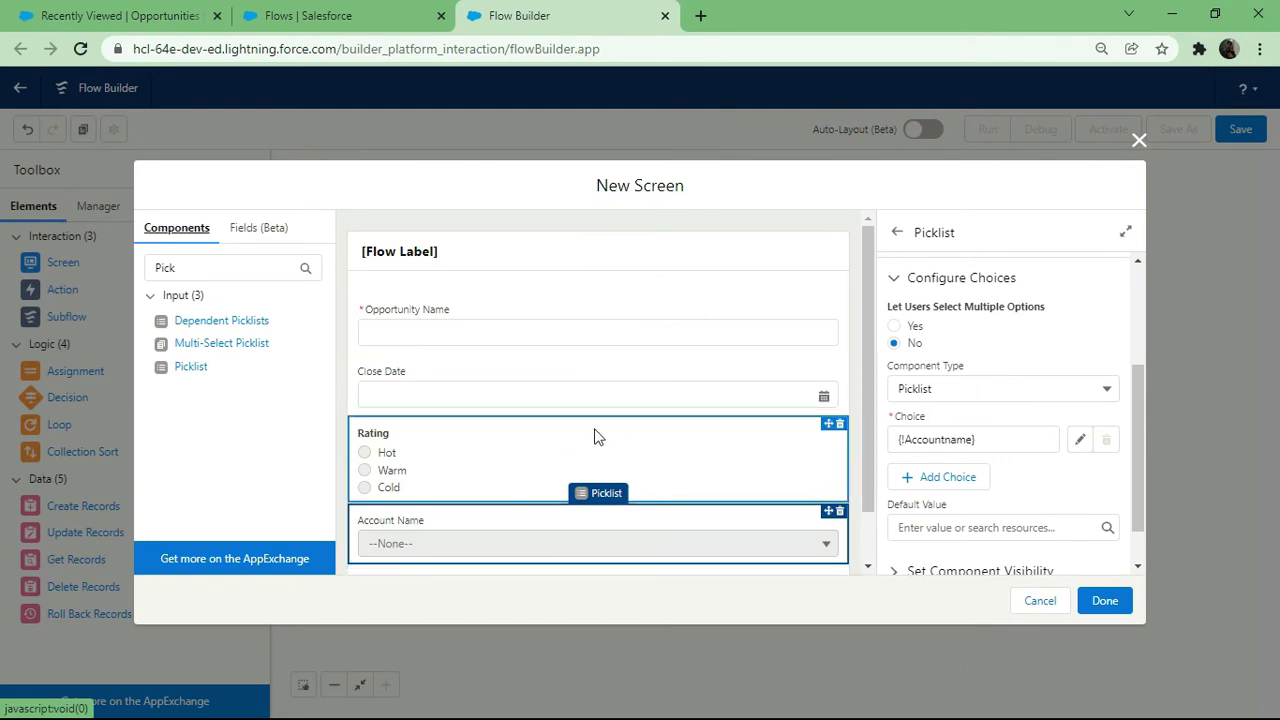
Drag another Picklist below Account Name and label it Stage, API name Stage.
{"action": "scroll", "coordinate": [487, 397], "scroll_direction": "down", "scroll_amount": 1}
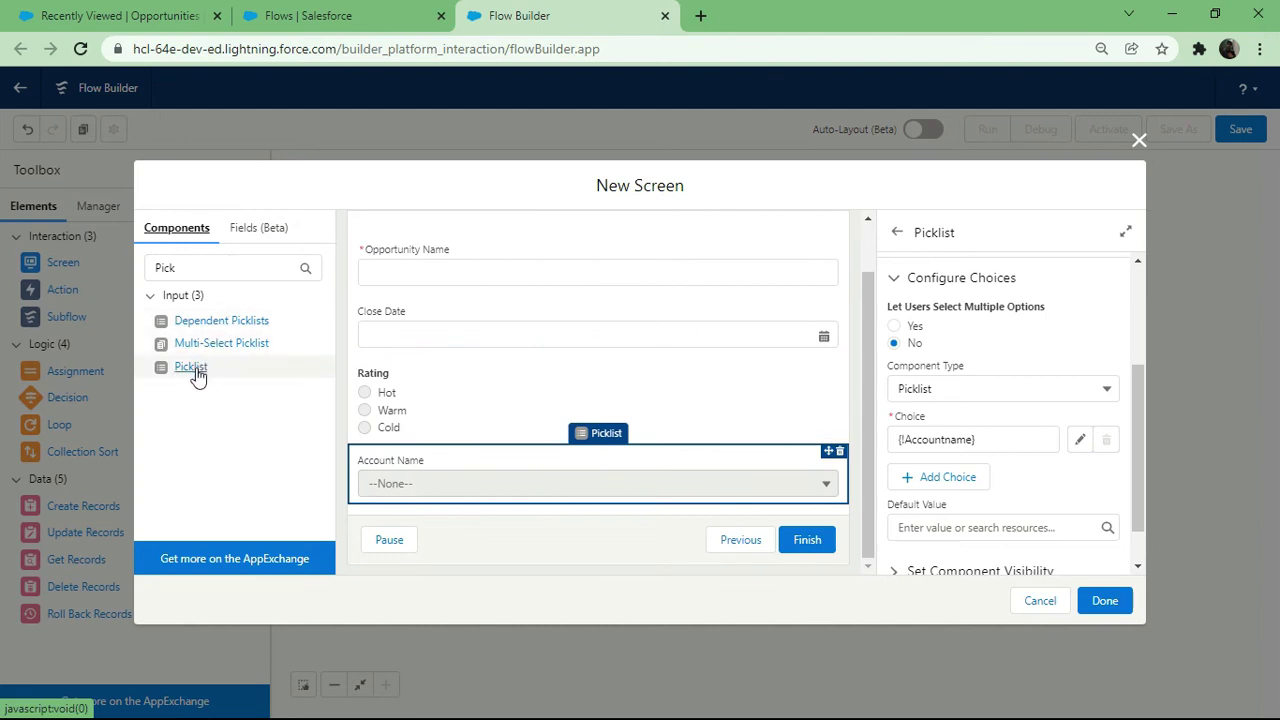
{"action": "left_click_drag", "start_coordinate": [197, 374], "coordinate": [398, 506]}
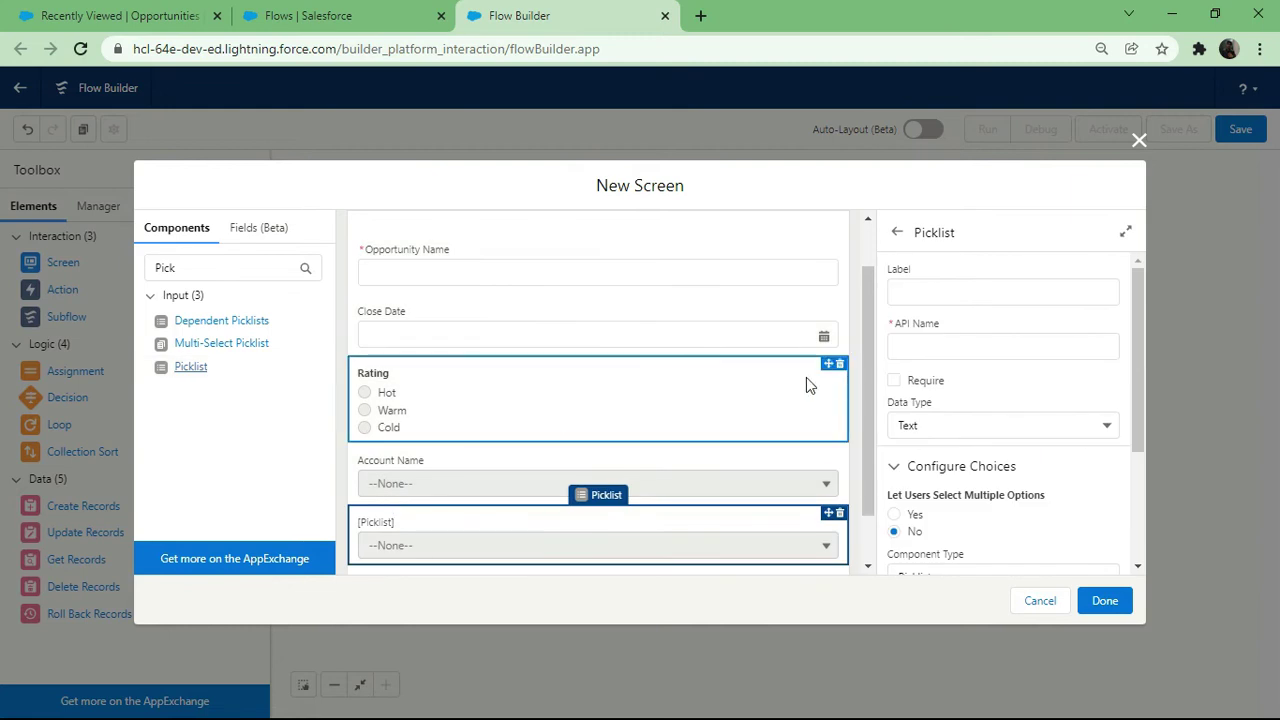
{"action": "left_click", "coordinate": [917, 300]}
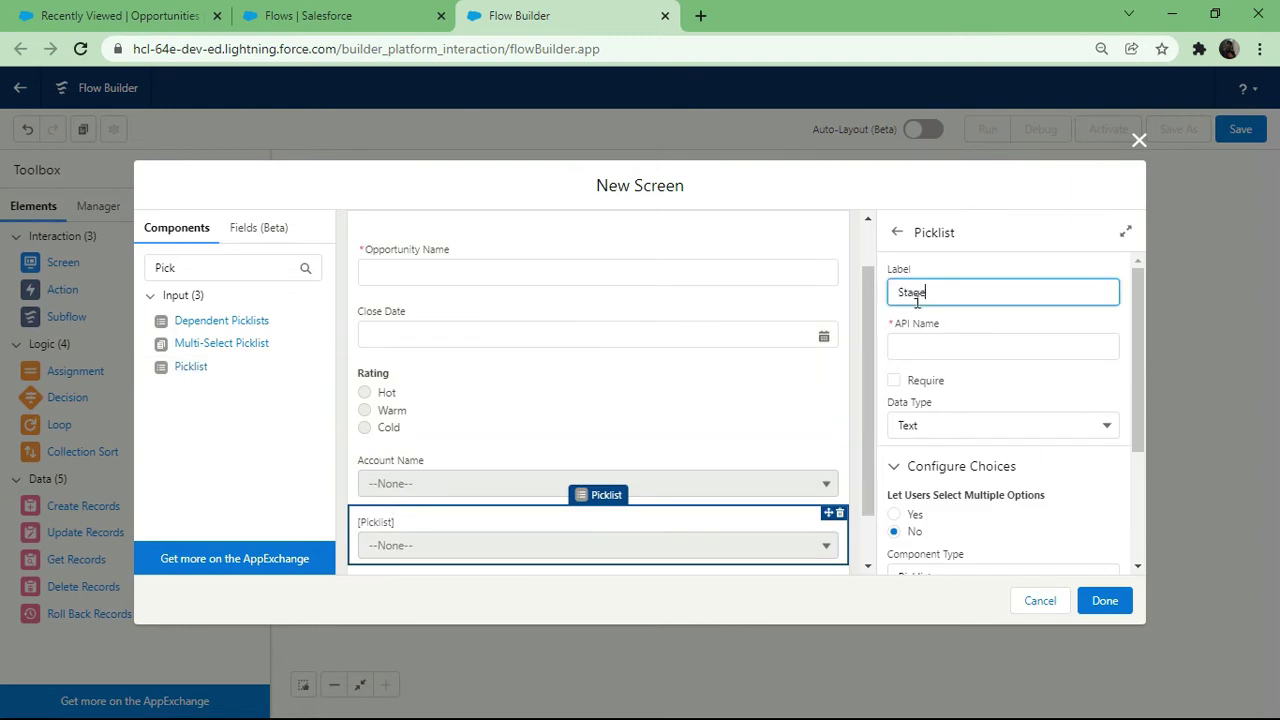
{"action": "left_click", "coordinate": [940, 346]}
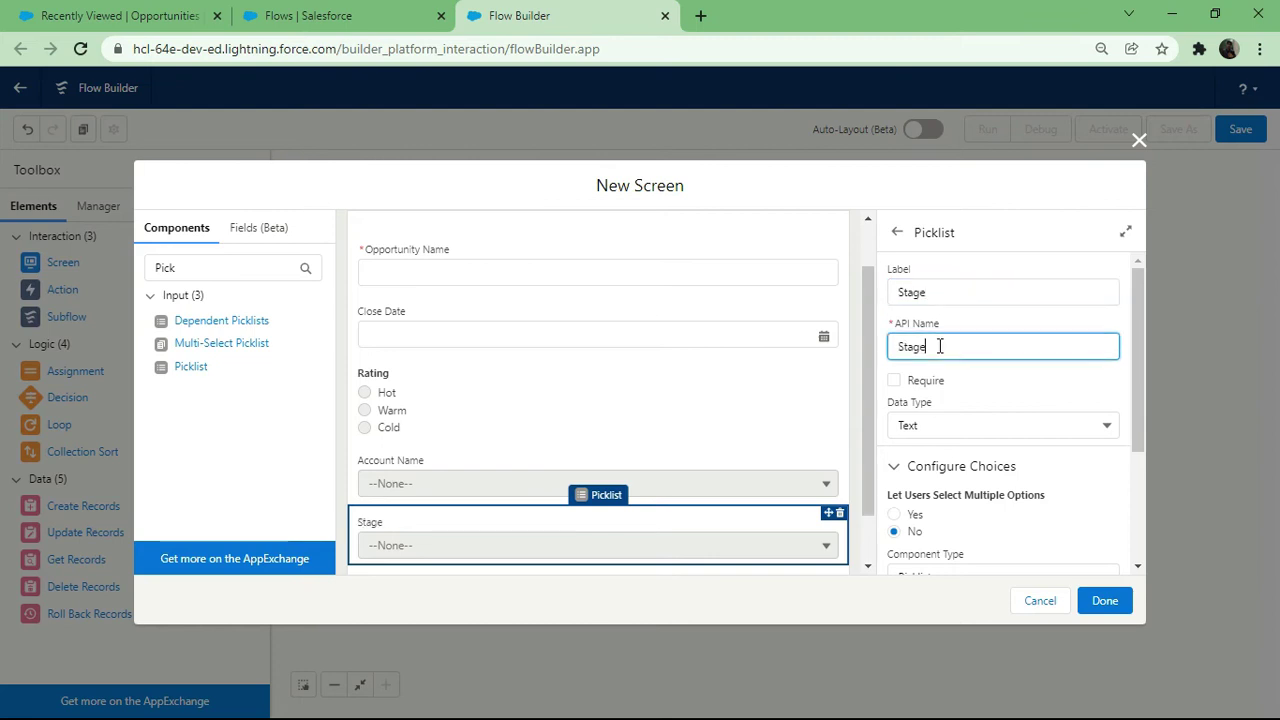
{"action": "scroll", "coordinate": [946, 411], "scroll_direction": "down", "scroll_amount": 3}
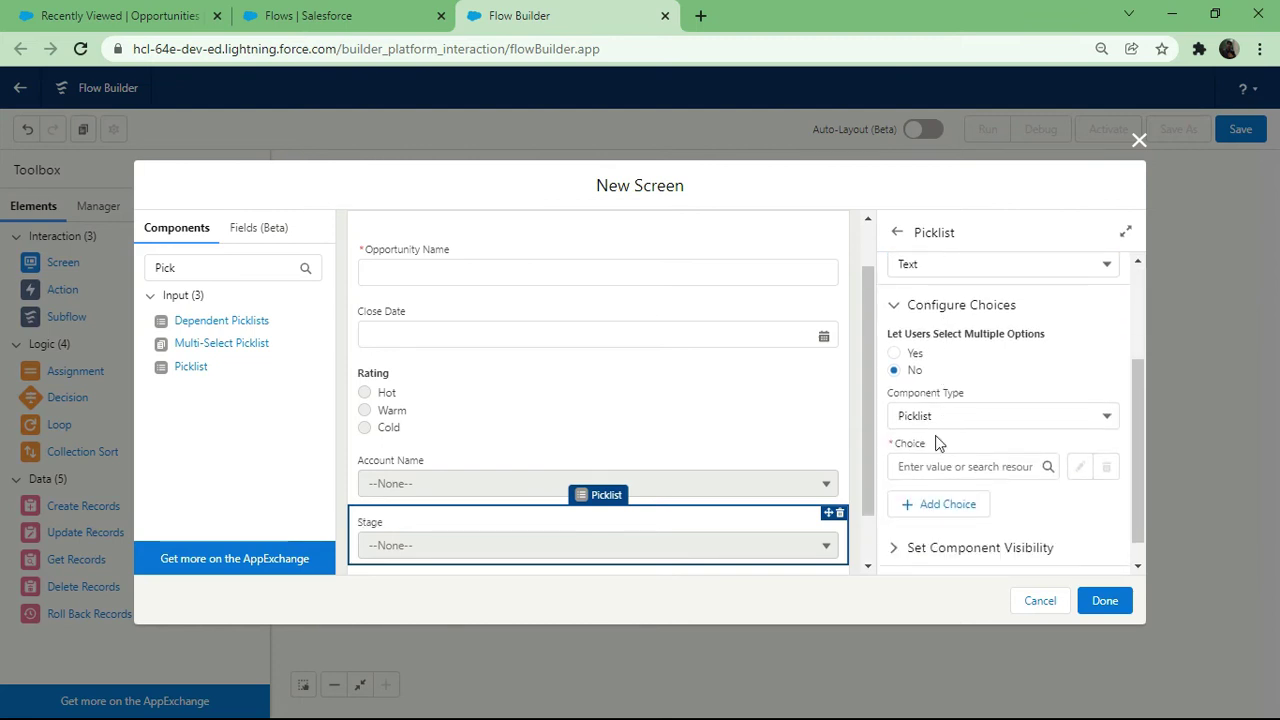
{"action": "left_click", "coordinate": [913, 467]}
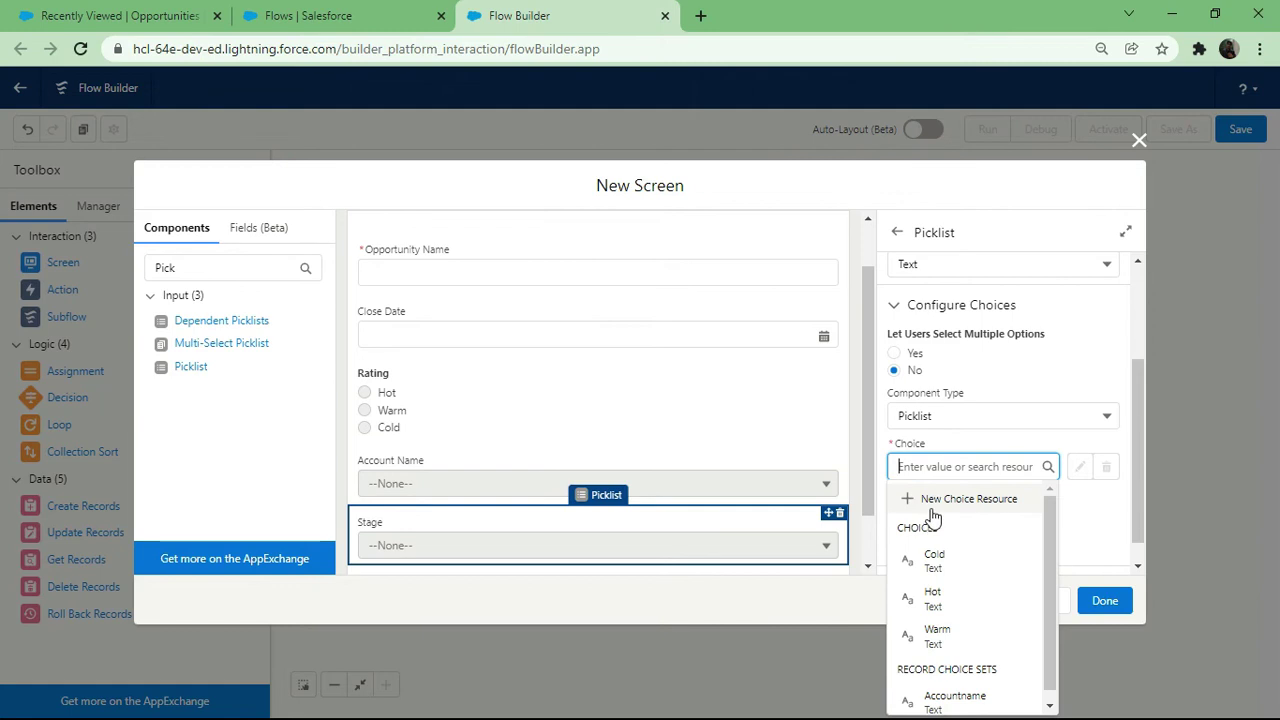
Create a Picklist Choice Set resource named StageName on the Opportunity object.
{"action": "left_click", "coordinate": [932, 505]}
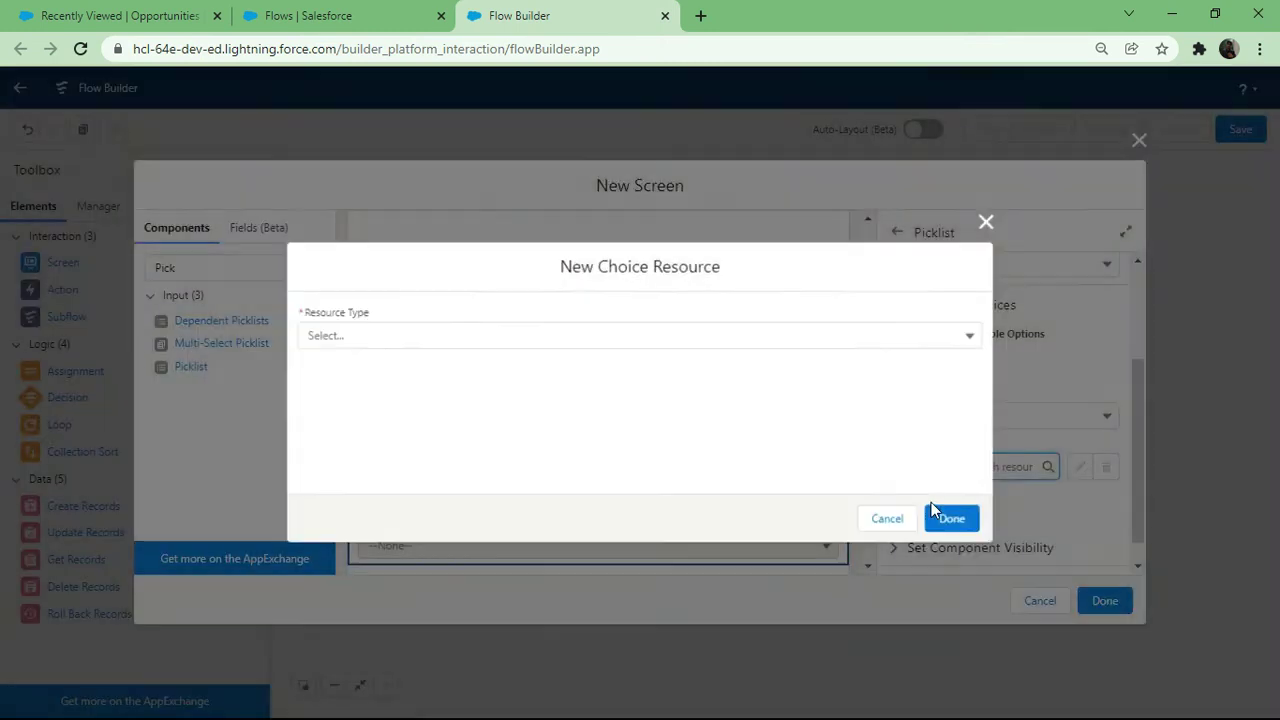
{"action": "left_click", "coordinate": [460, 336]}
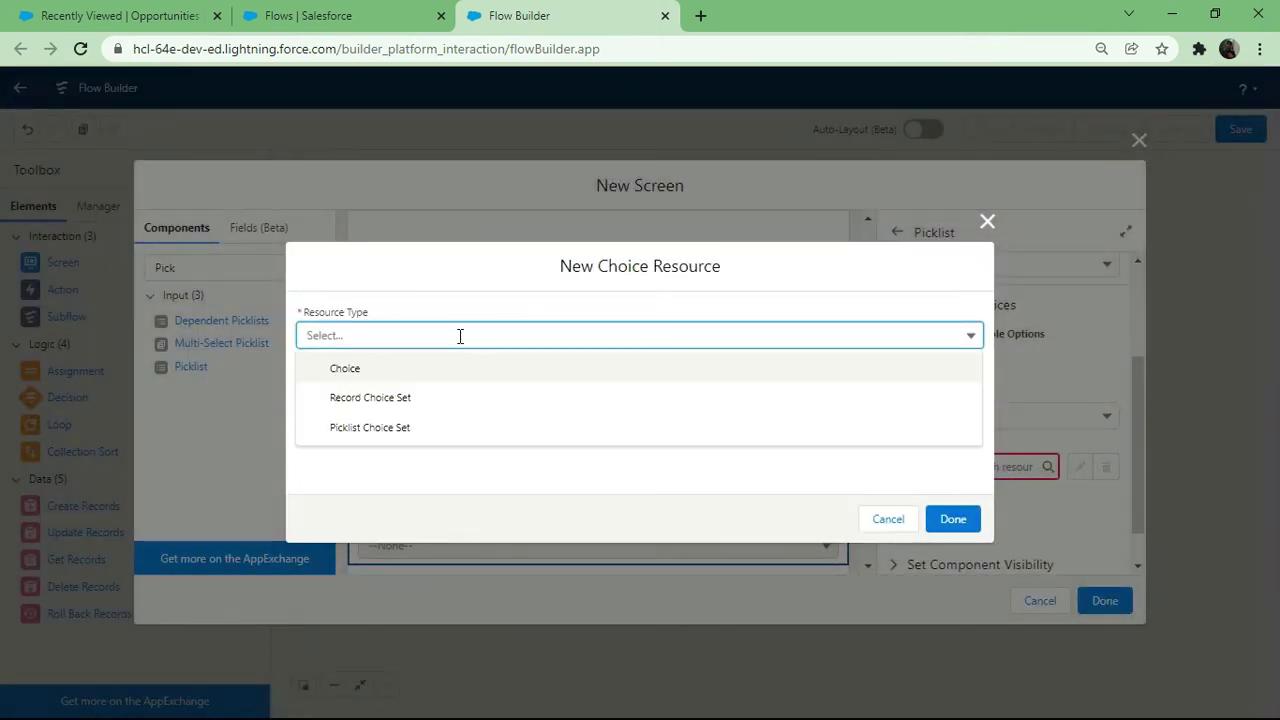
{"action": "left_click", "coordinate": [360, 427]}
{"action": "left_click", "coordinate": [318, 370]}
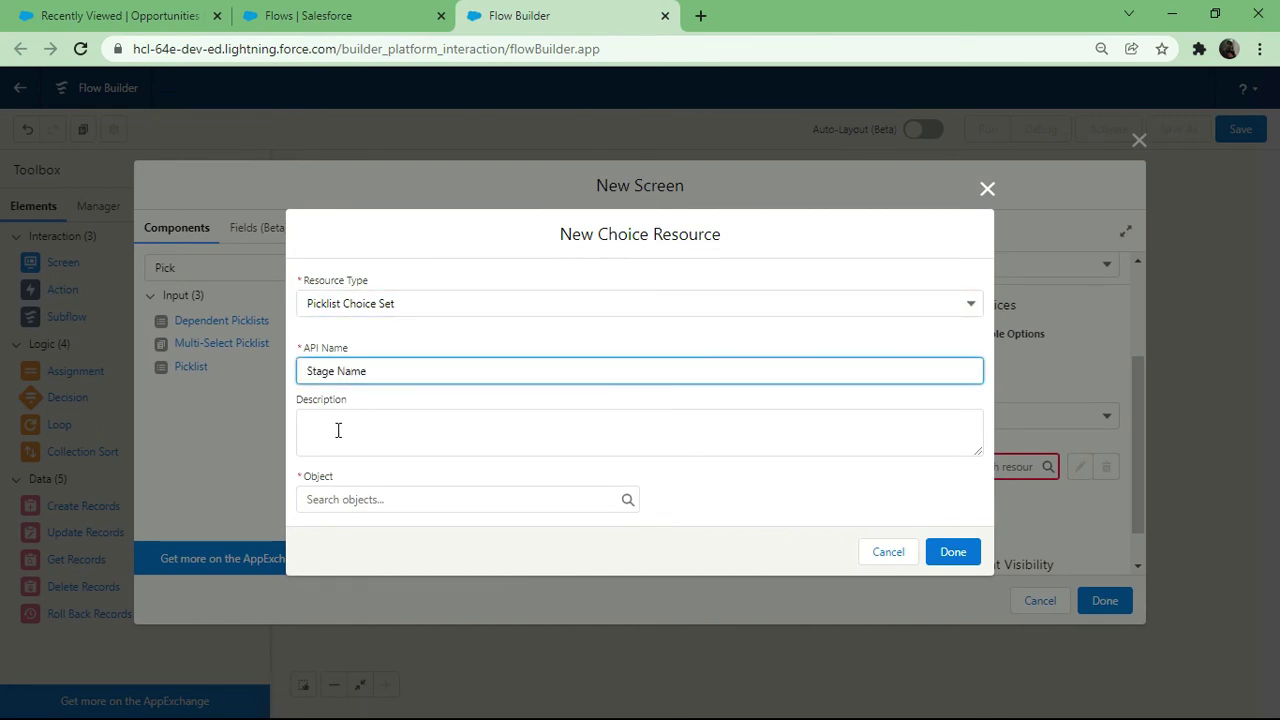
{"action": "left_click", "coordinate": [337, 500]}
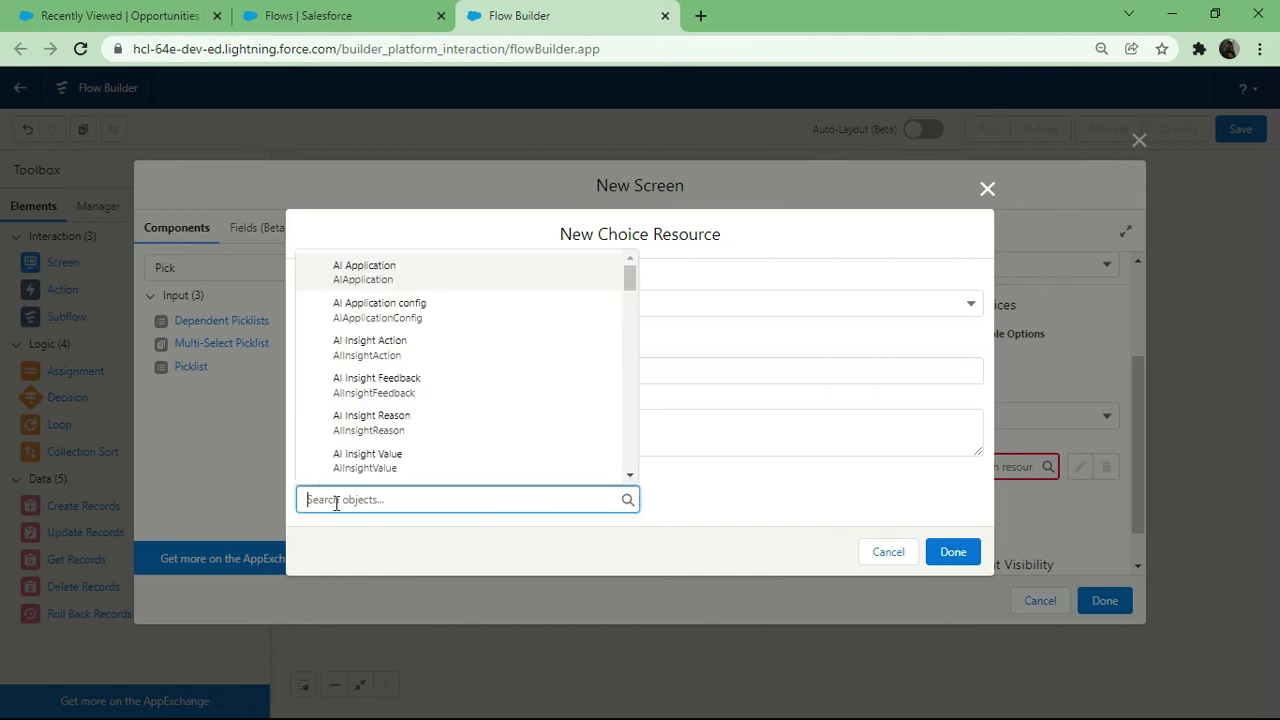
{"action": "type", "text": "Sta"}
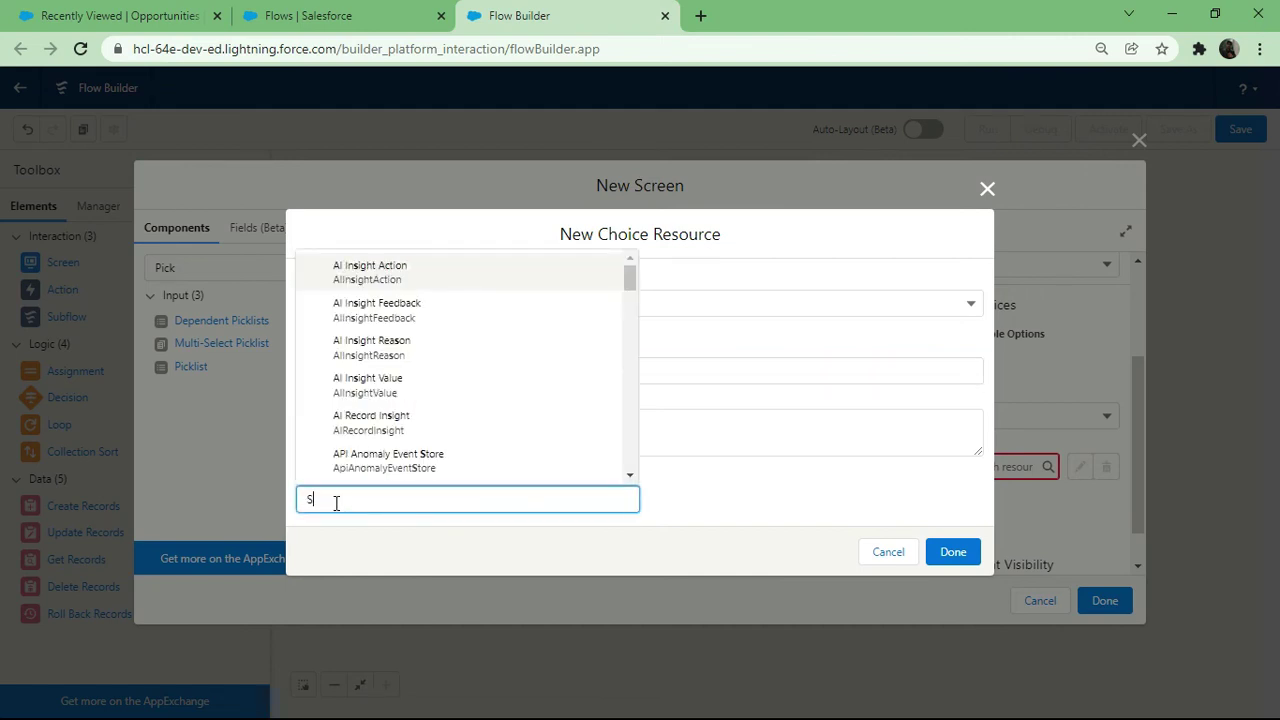
{"action": "key", "text": "BackSpace"}
{"action": "key", "text": "BackSpace"}
{"action": "key", "text": "BackSpace"}
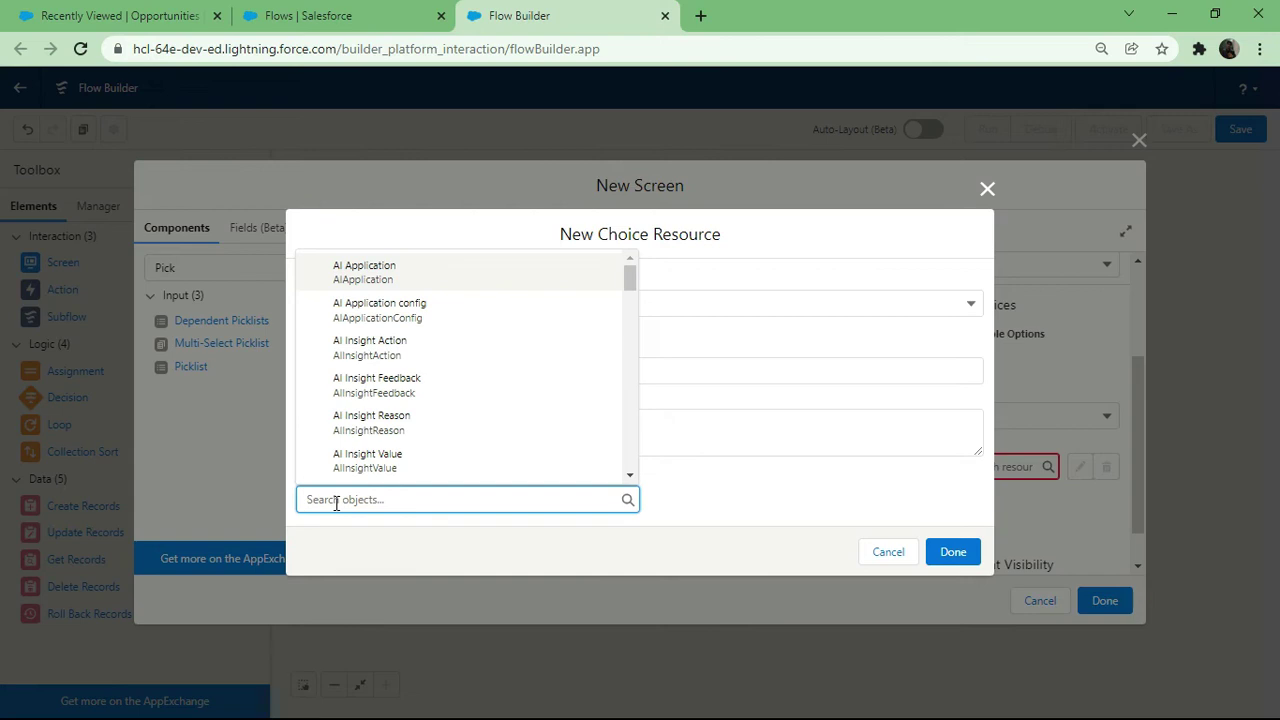
{"action": "type", "text": "Opp"}
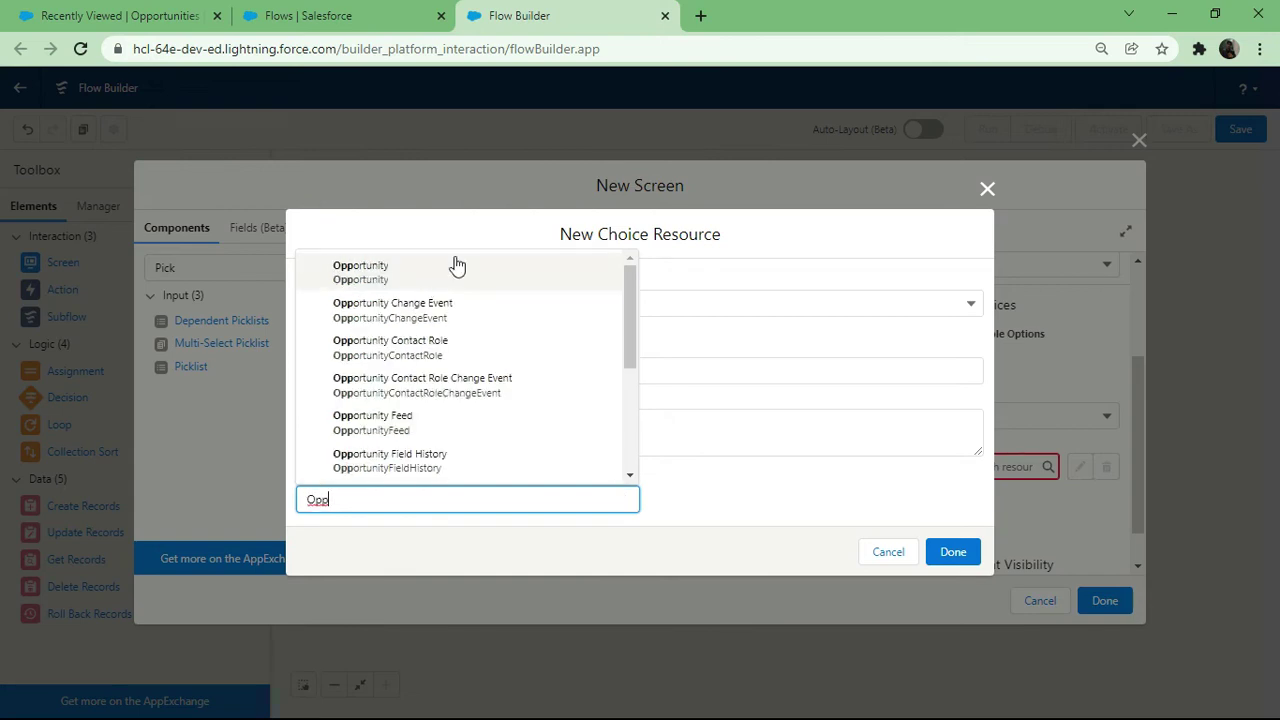
{"action": "left_click", "coordinate": [365, 278]}
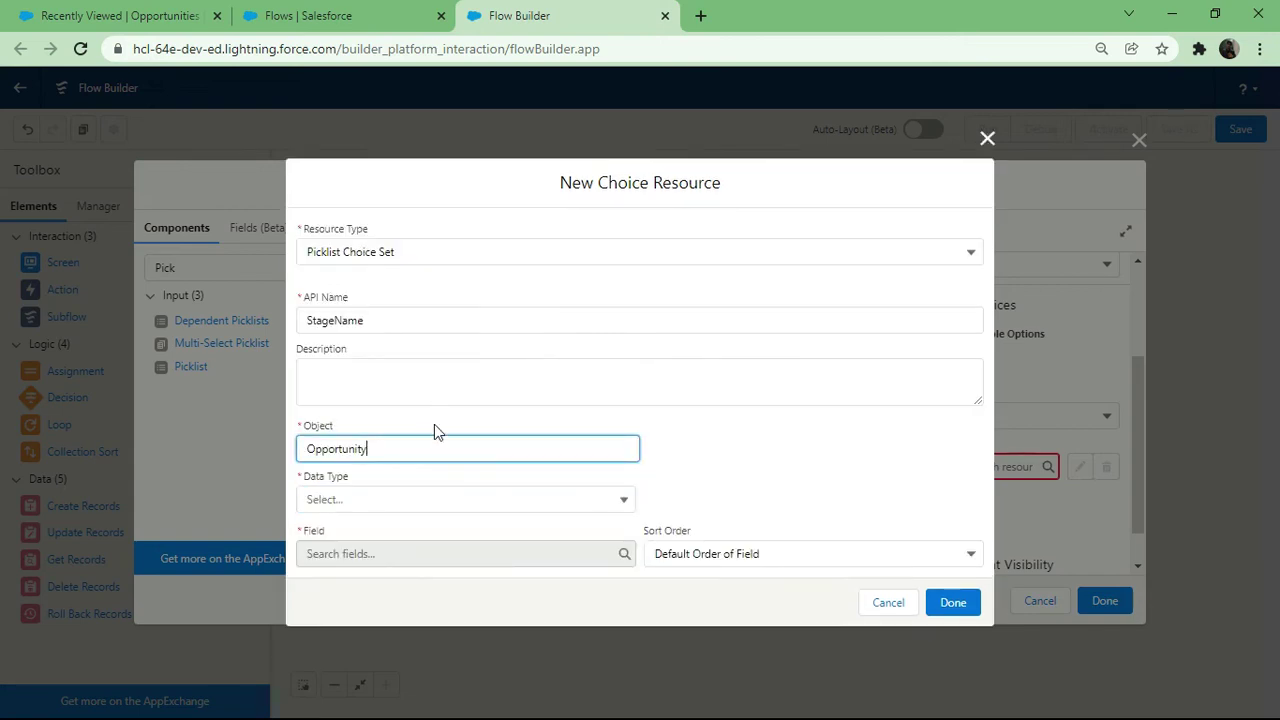
Set its data type to Picklist and field to StageName, then save it.
{"action": "left_click", "coordinate": [361, 500]}
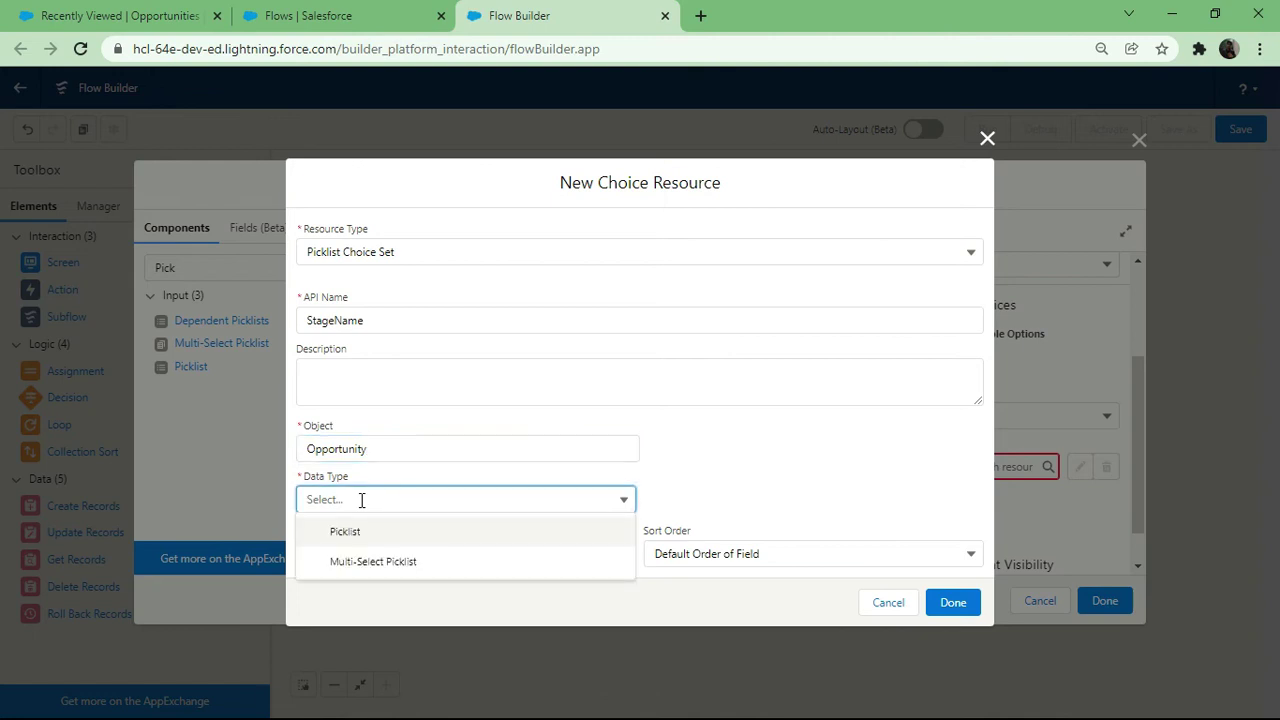
{"action": "left_click", "coordinate": [358, 532]}
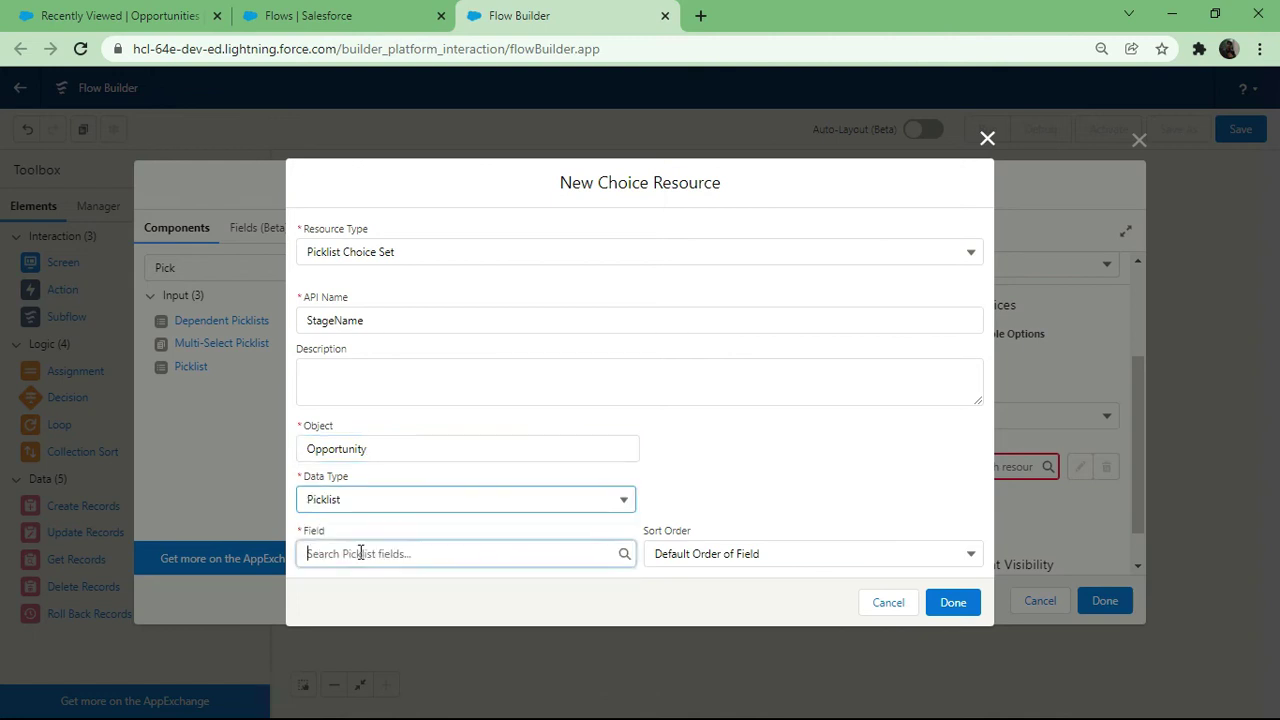
{"action": "left_click", "coordinate": [360, 553]}
{"action": "type", "text": "Stage"}
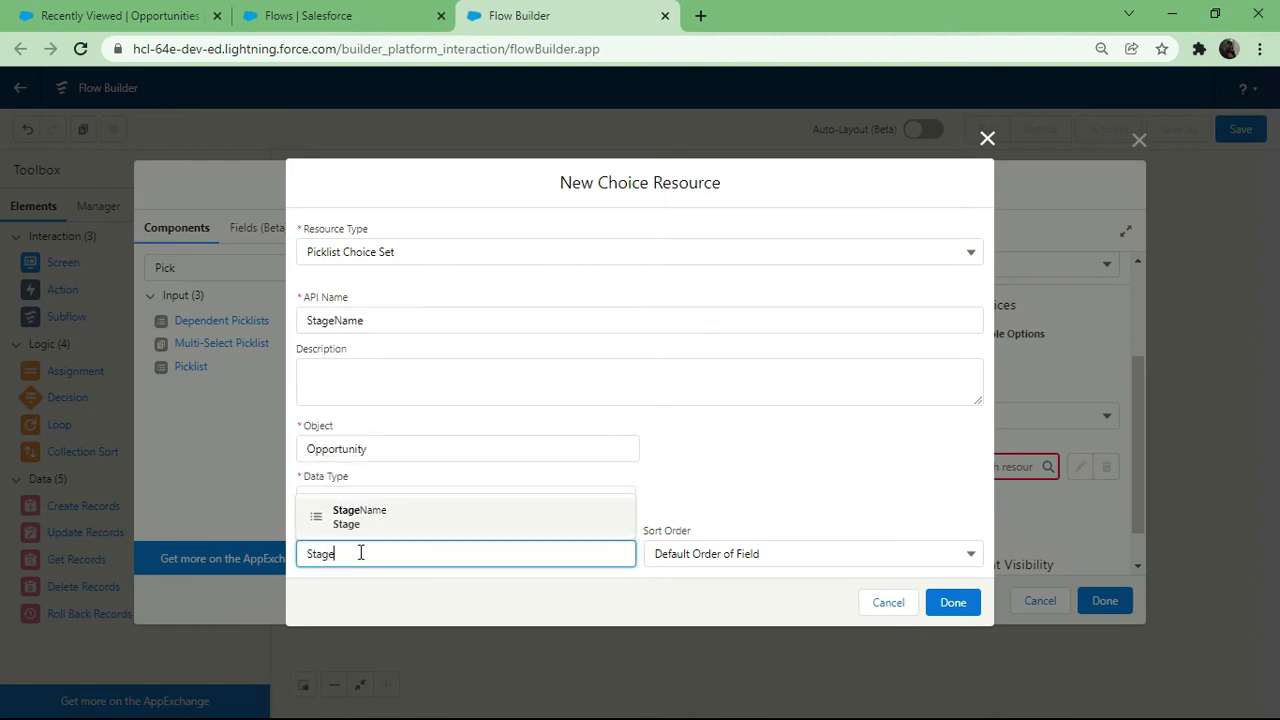
{"action": "left_click", "coordinate": [352, 516]}
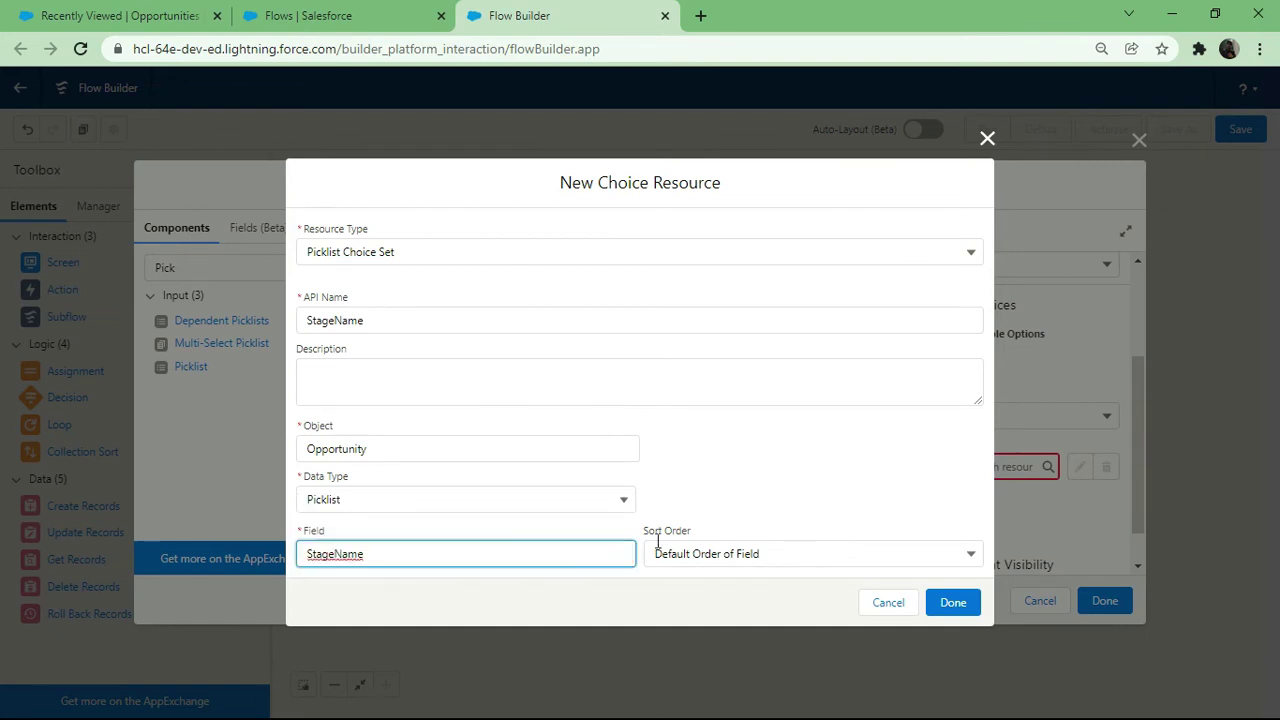
{"action": "left_click", "coordinate": [950, 604]}
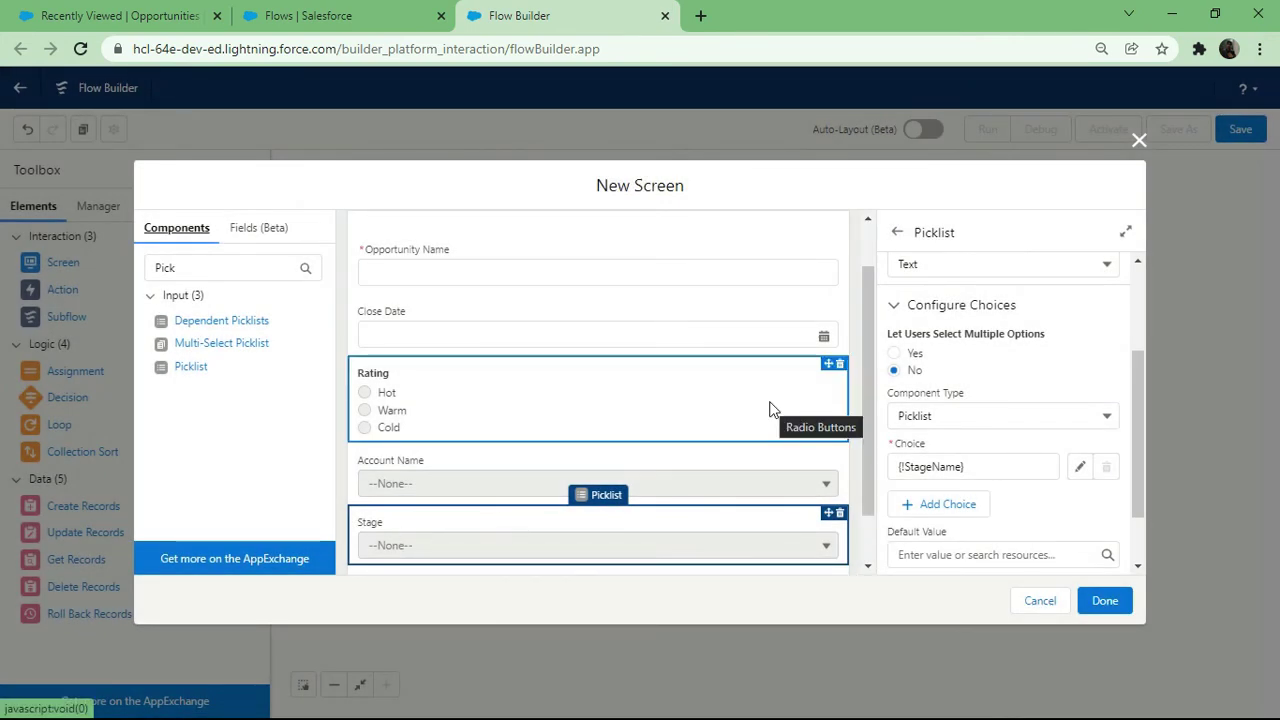
Hide the Pause and Previous buttons in Screen1's footer and save the screen.
{"action": "scroll", "coordinate": [770, 408], "scroll_direction": "down", "scroll_amount": 1}
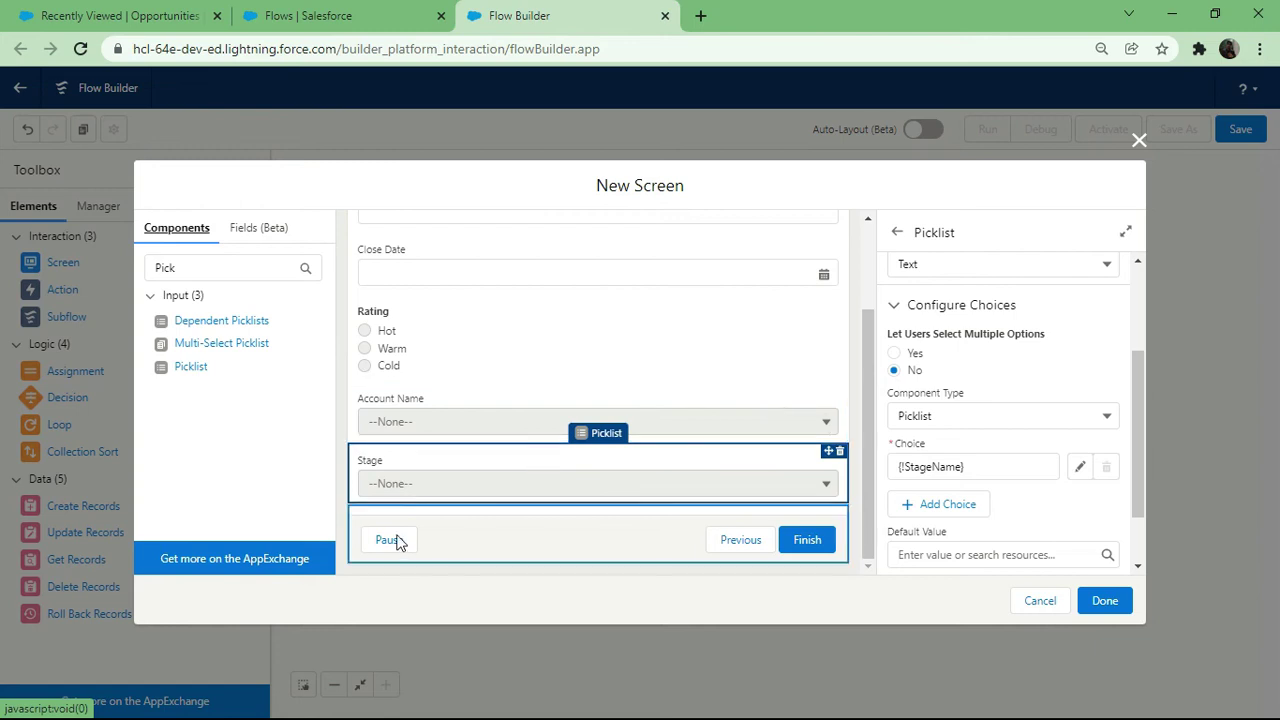
{"action": "left_click", "coordinate": [568, 532]}
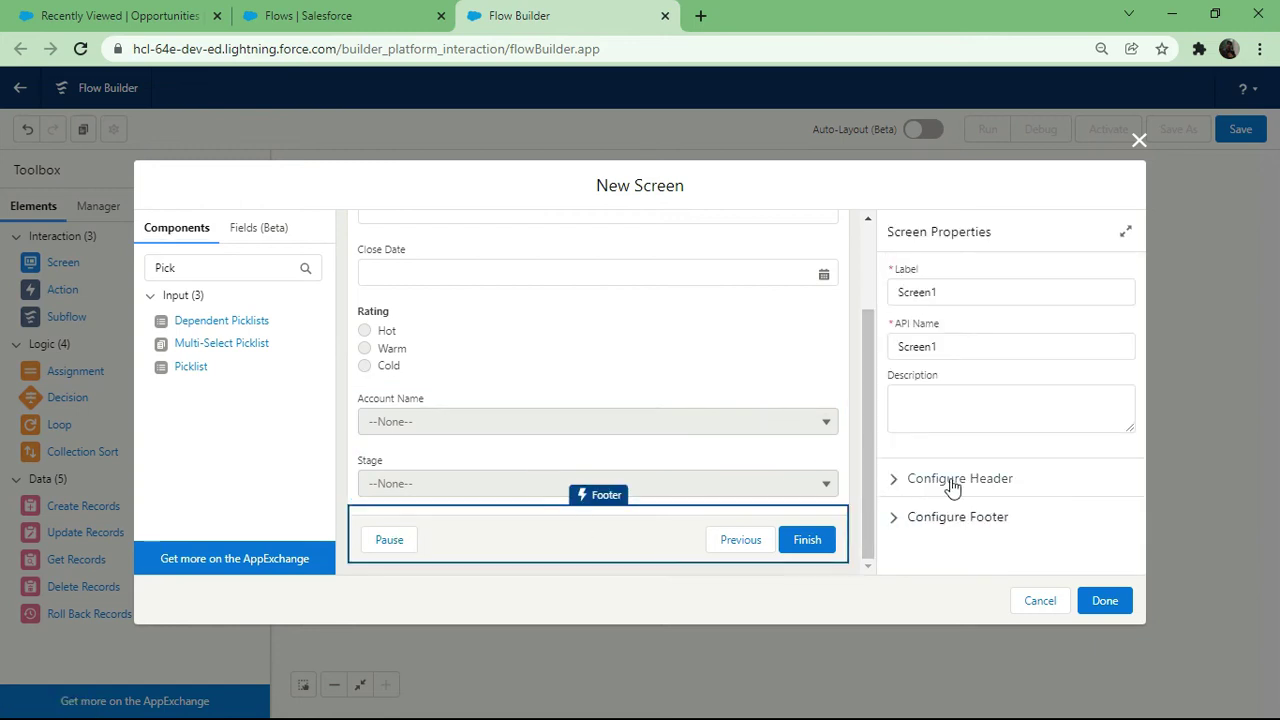
{"action": "left_click", "coordinate": [892, 518]}
{"action": "scroll", "coordinate": [887, 523], "scroll_direction": "down", "scroll_amount": 2}
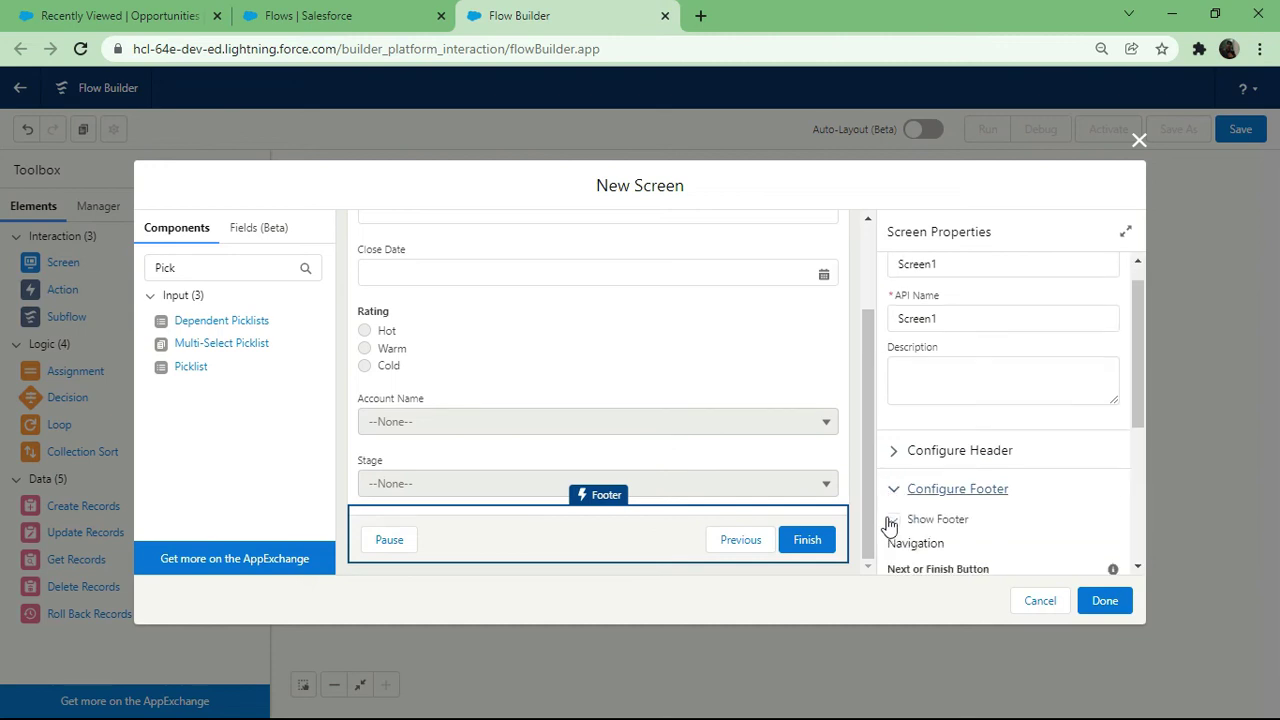
{"action": "scroll", "coordinate": [887, 523], "scroll_direction": "down", "scroll_amount": 2}
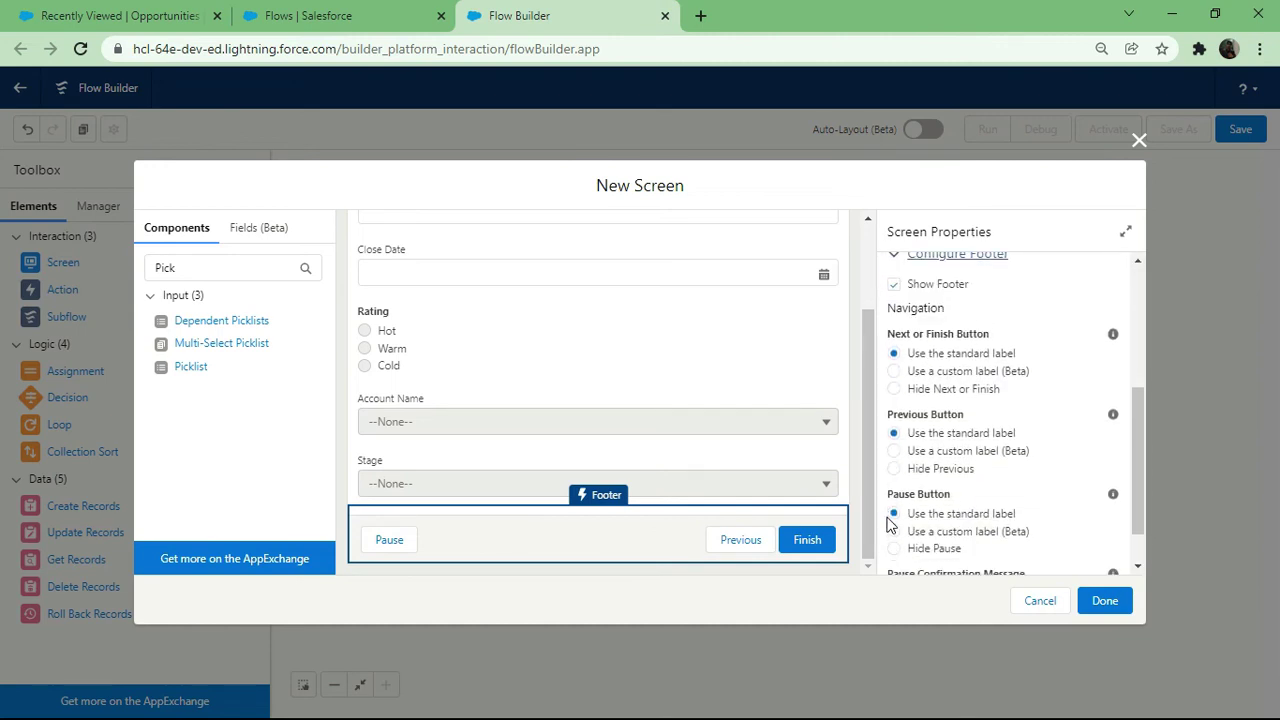
{"action": "scroll", "coordinate": [907, 492], "scroll_direction": "down", "scroll_amount": 1}
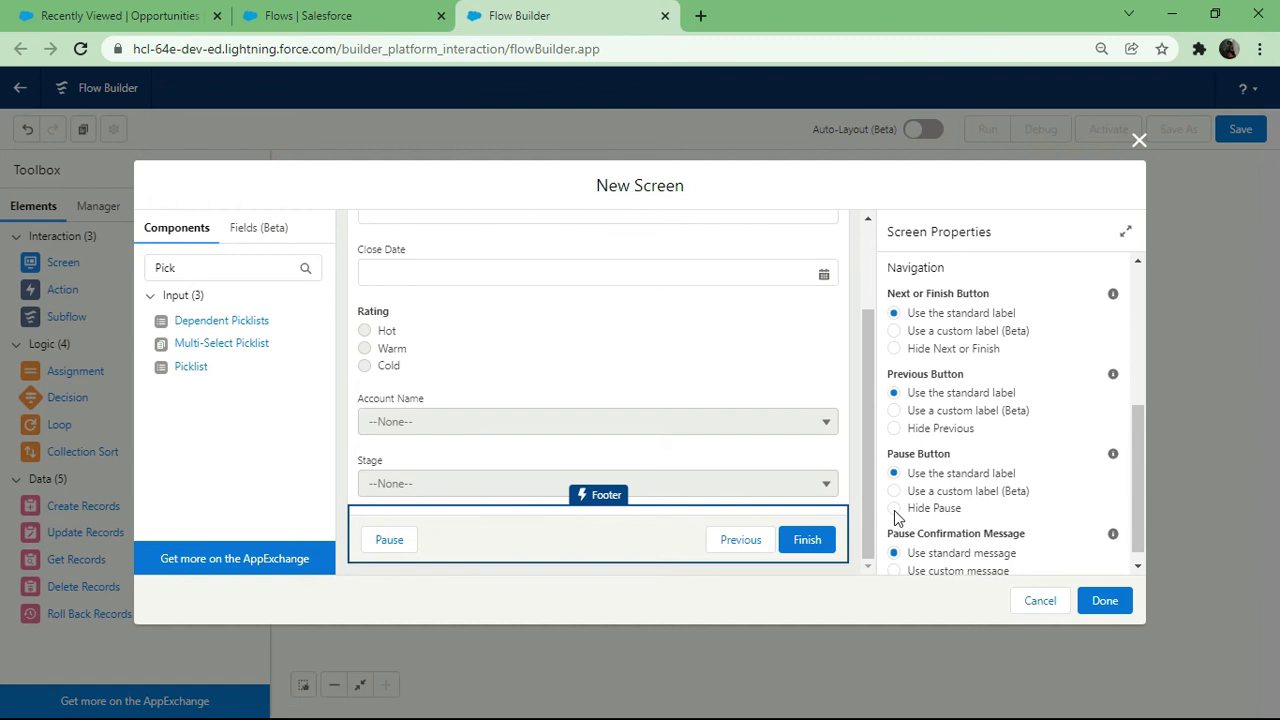
{"action": "left_click", "coordinate": [895, 511]}
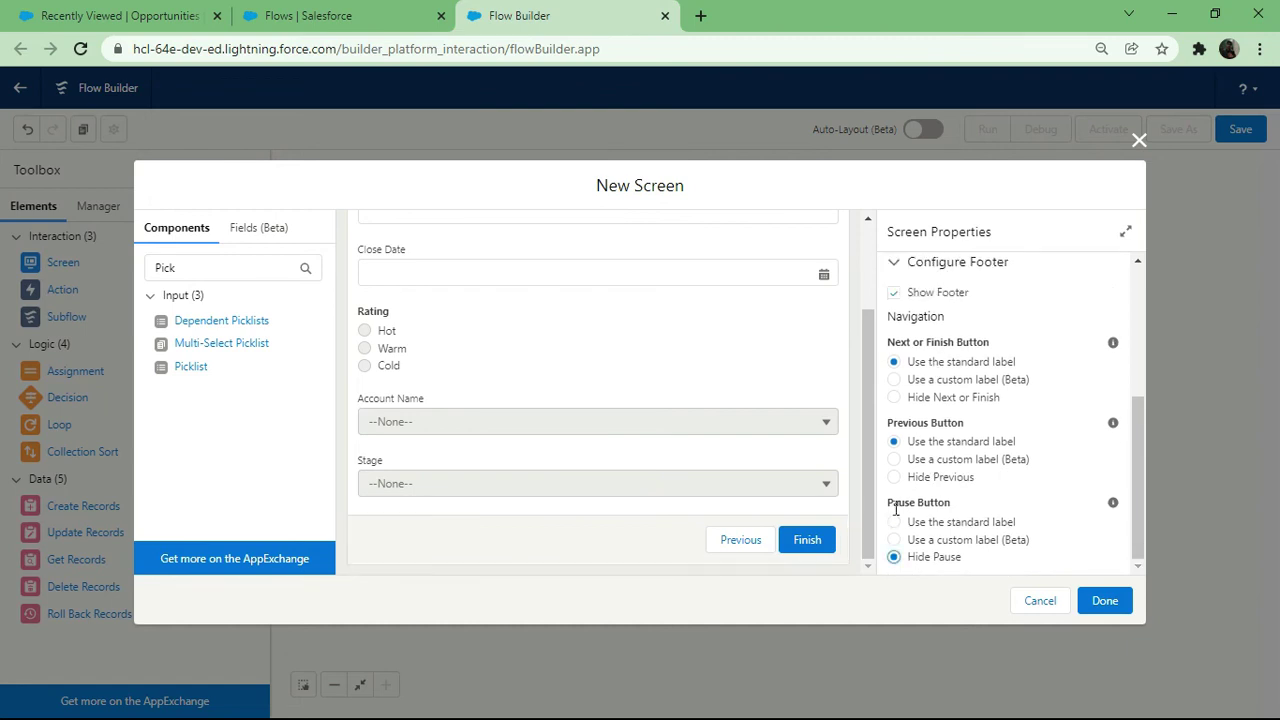
{"action": "left_click", "coordinate": [894, 459]}
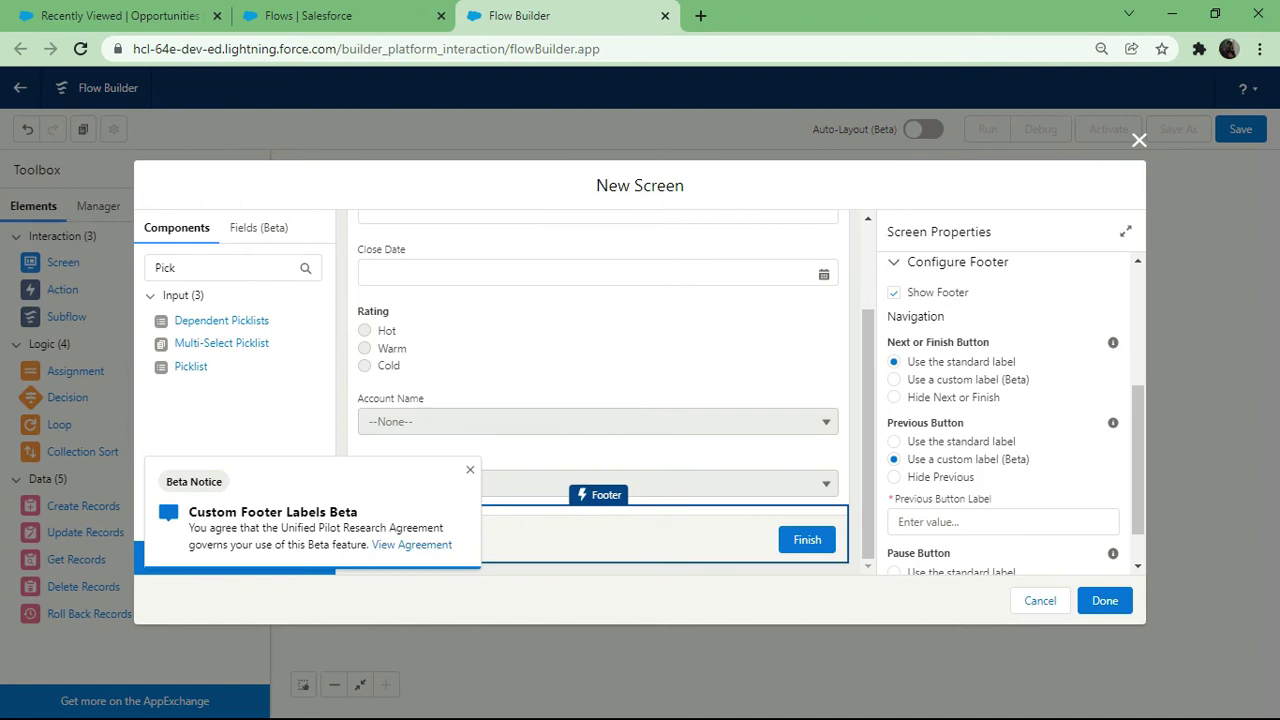
{"action": "left_click", "coordinate": [894, 477]}
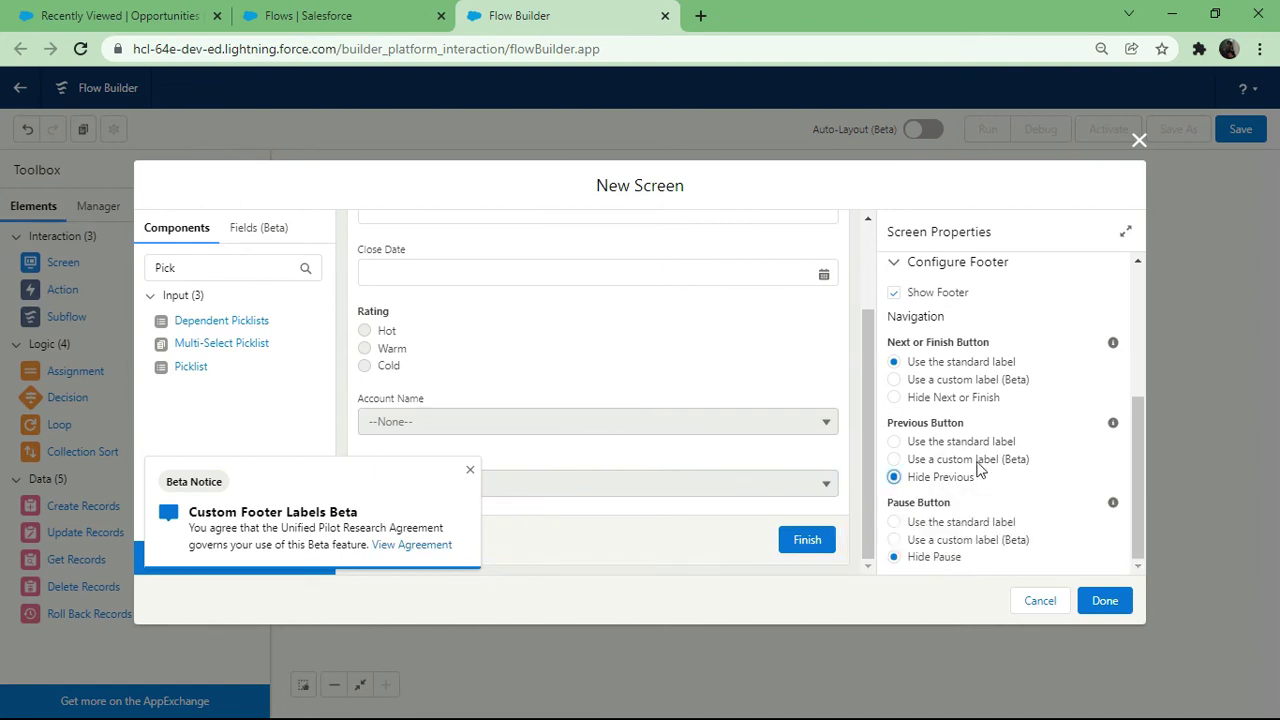
{"action": "left_click", "coordinate": [470, 476]}
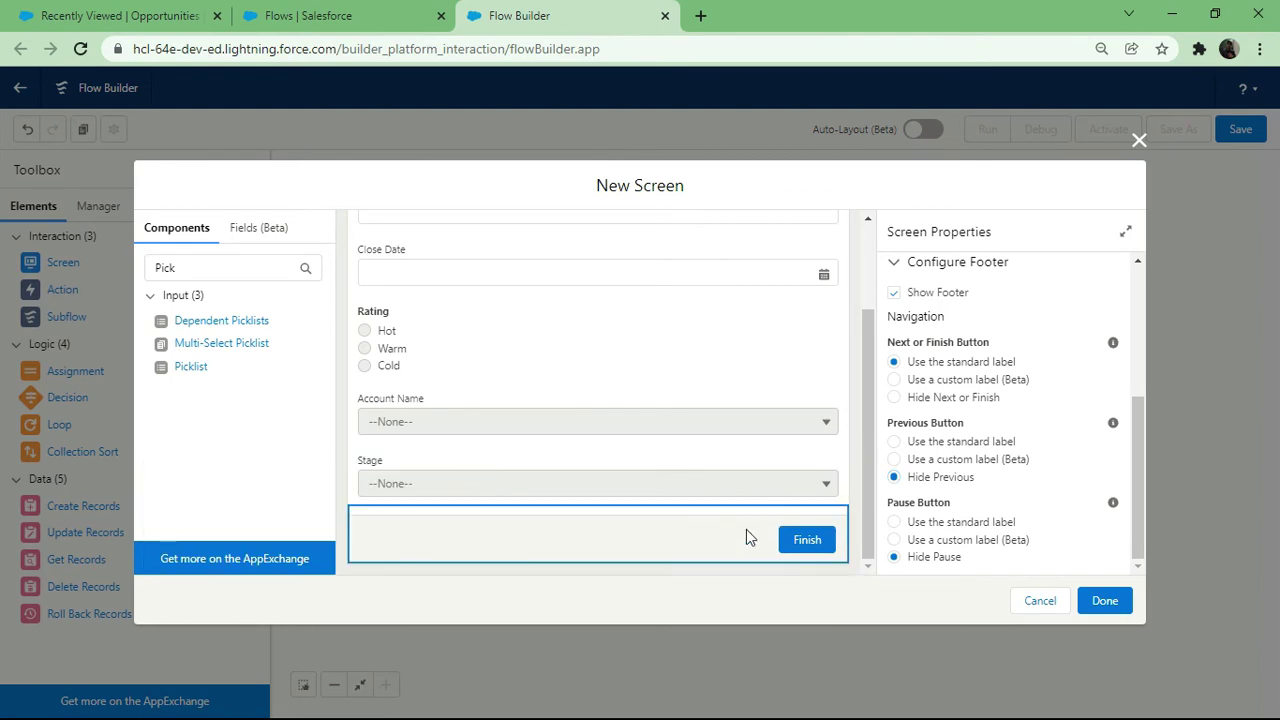
{"action": "left_click", "coordinate": [1105, 602]}
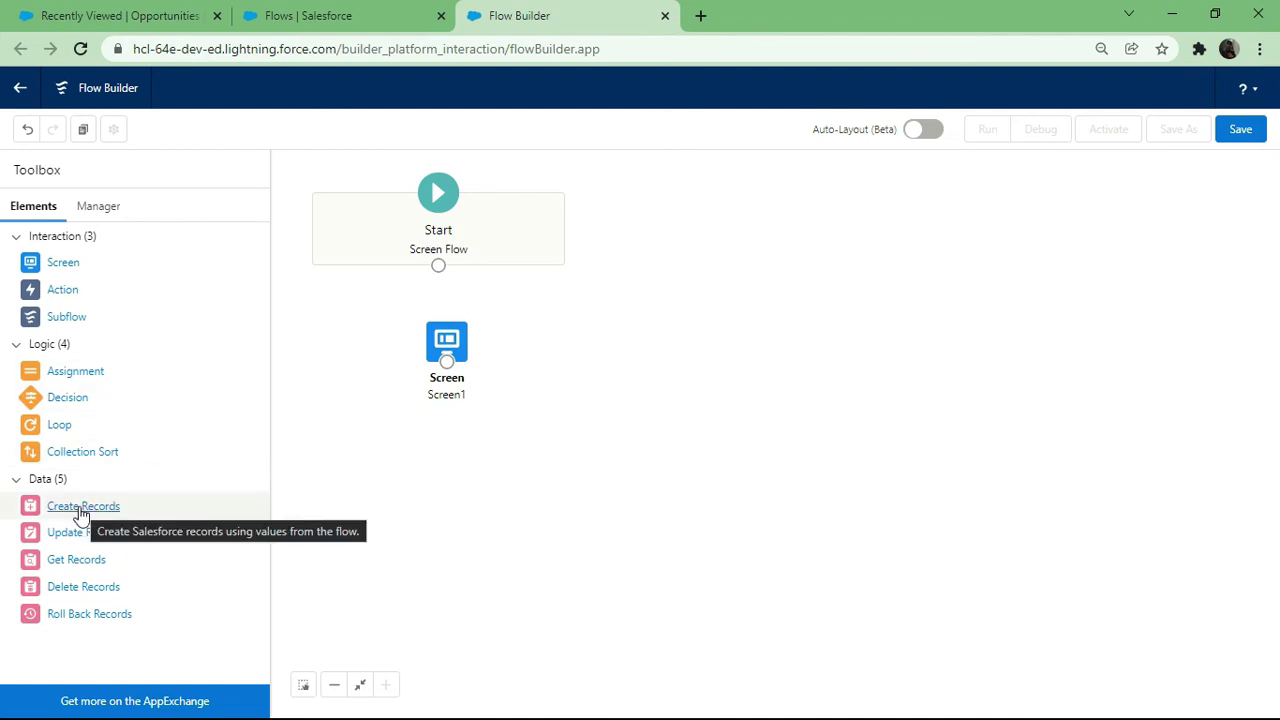
Add a Create Records element CreateOpp that creates an Opportunity from separate field values.
{"action": "left_click_drag", "start_coordinate": [82, 515], "coordinate": [537, 358]}
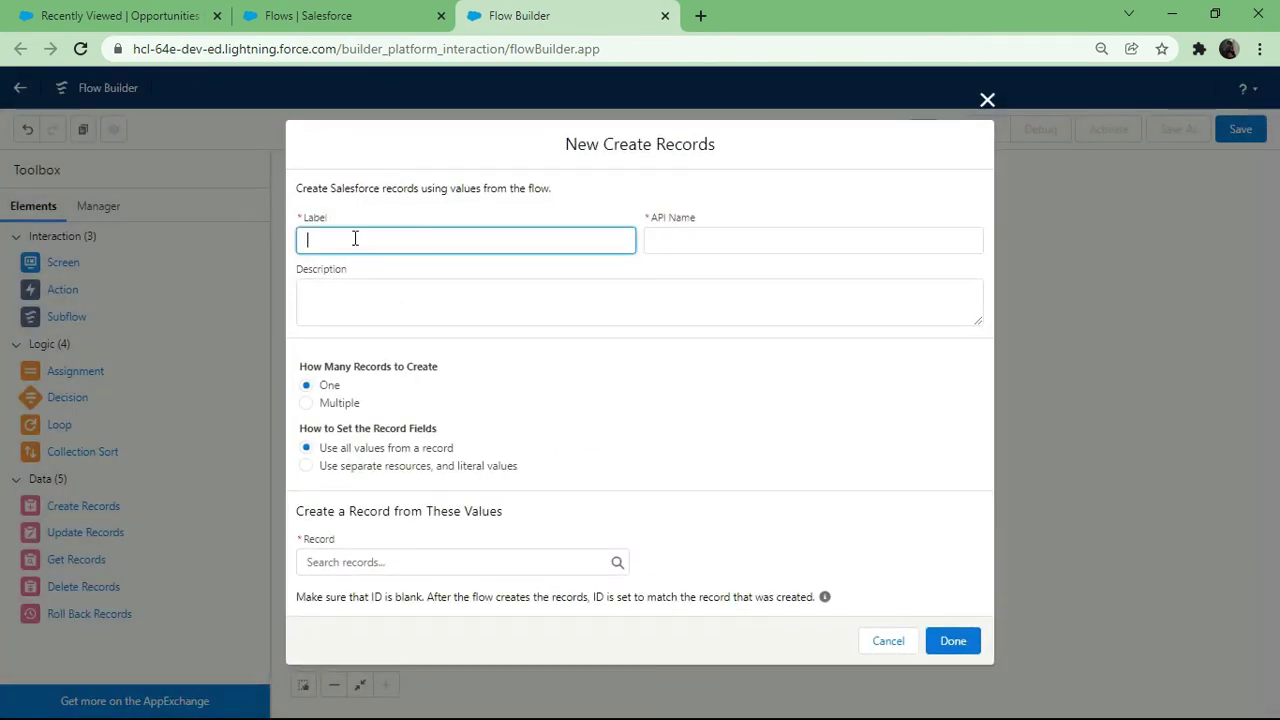
{"action": "type", "text": "CreateOpp"}
{"action": "left_click", "coordinate": [585, 277]}
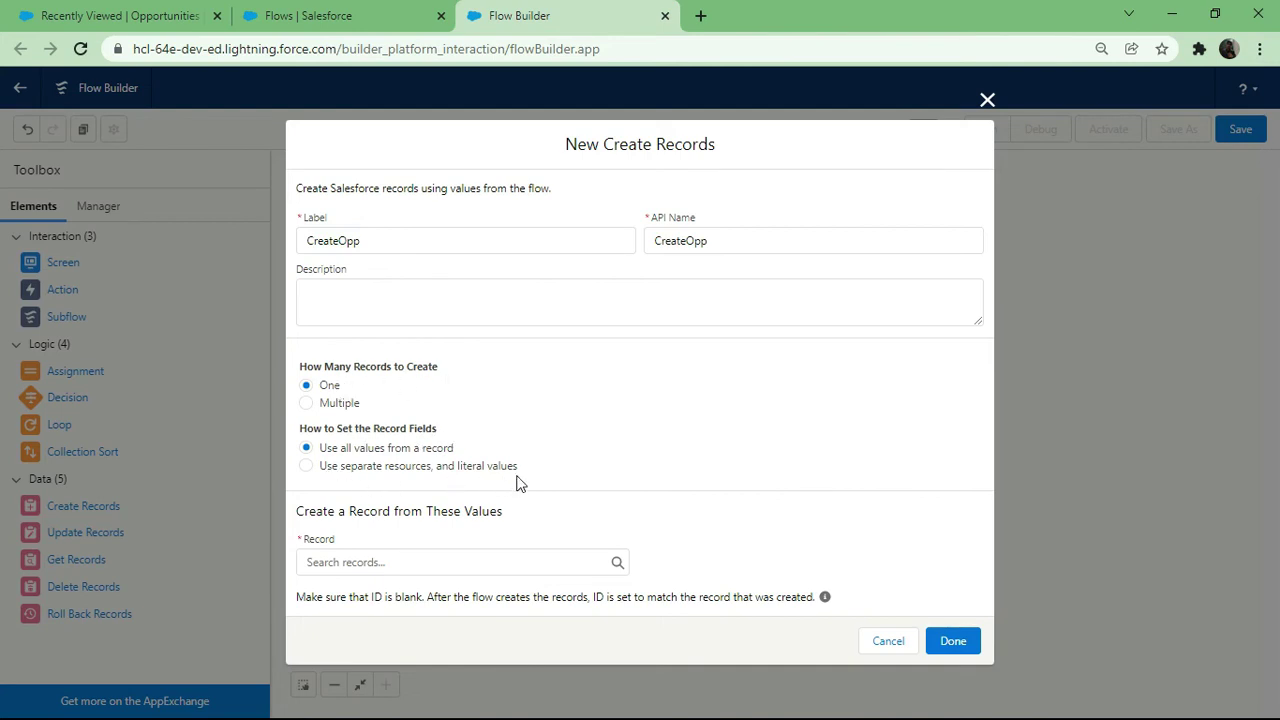
{"action": "left_click", "coordinate": [306, 467]}
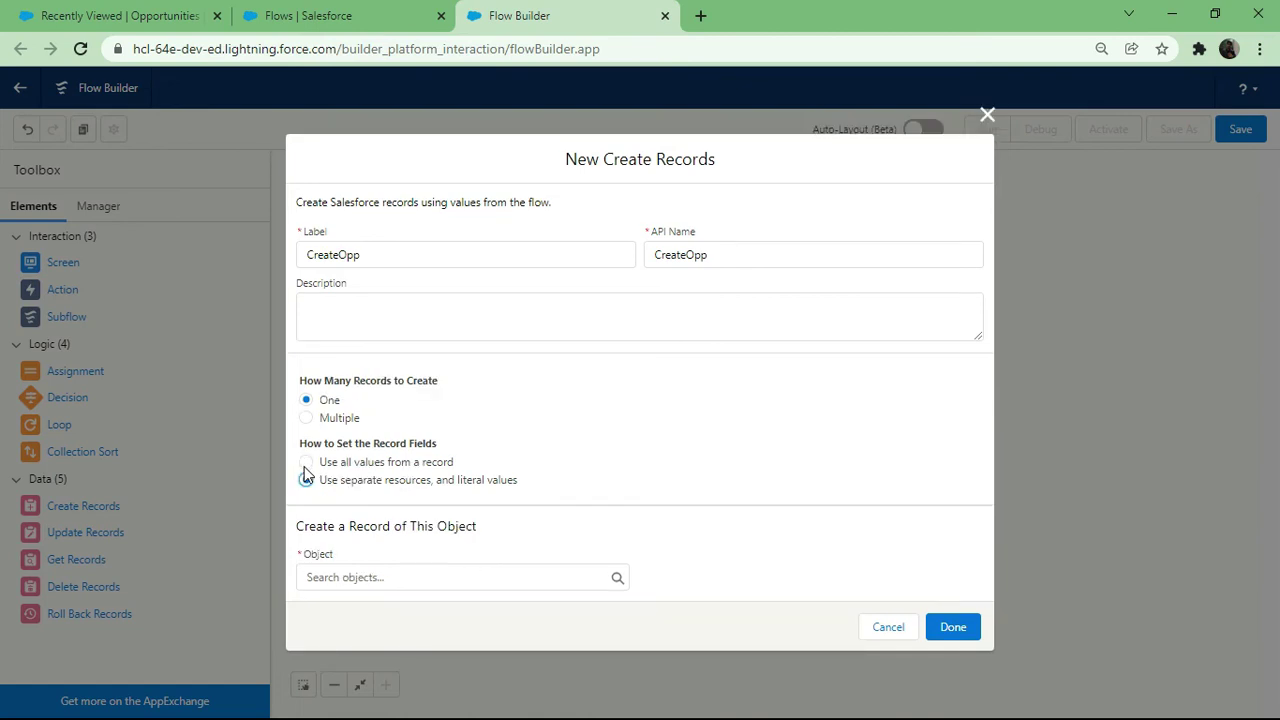
{"action": "left_click", "coordinate": [331, 579]}
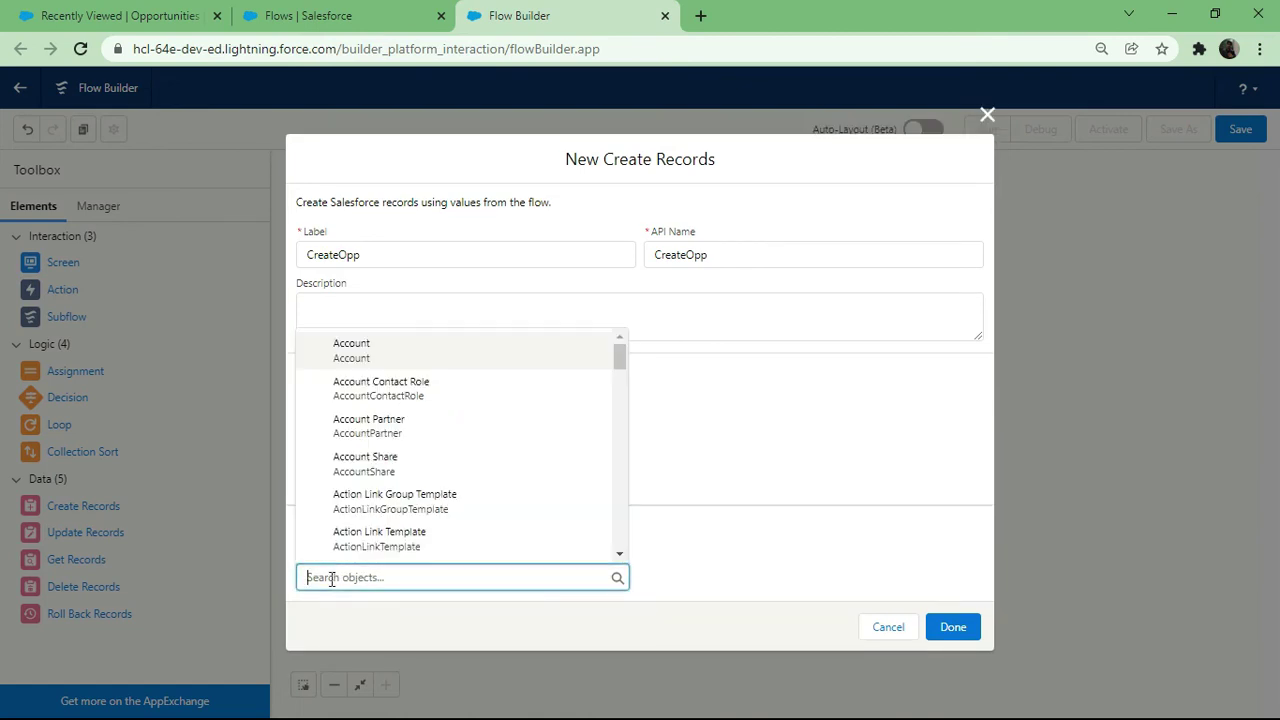
{"action": "type", "text": "opp"}
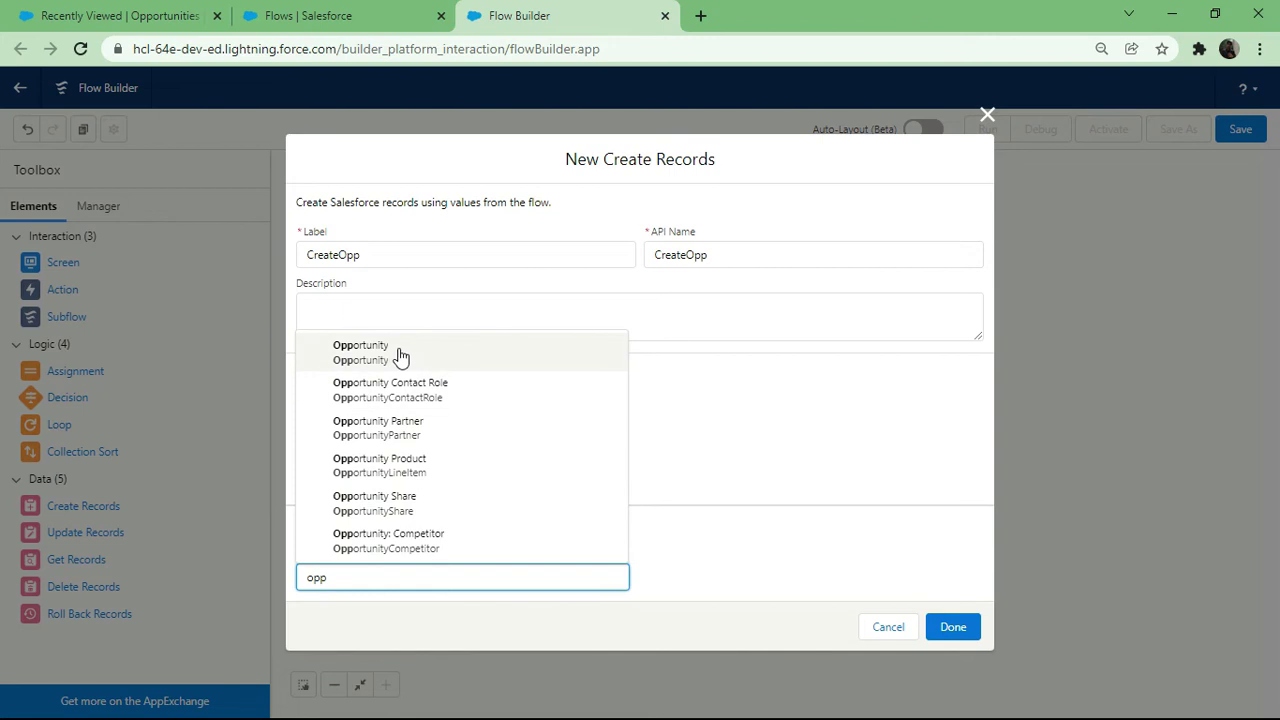
{"action": "left_click", "coordinate": [379, 357]}
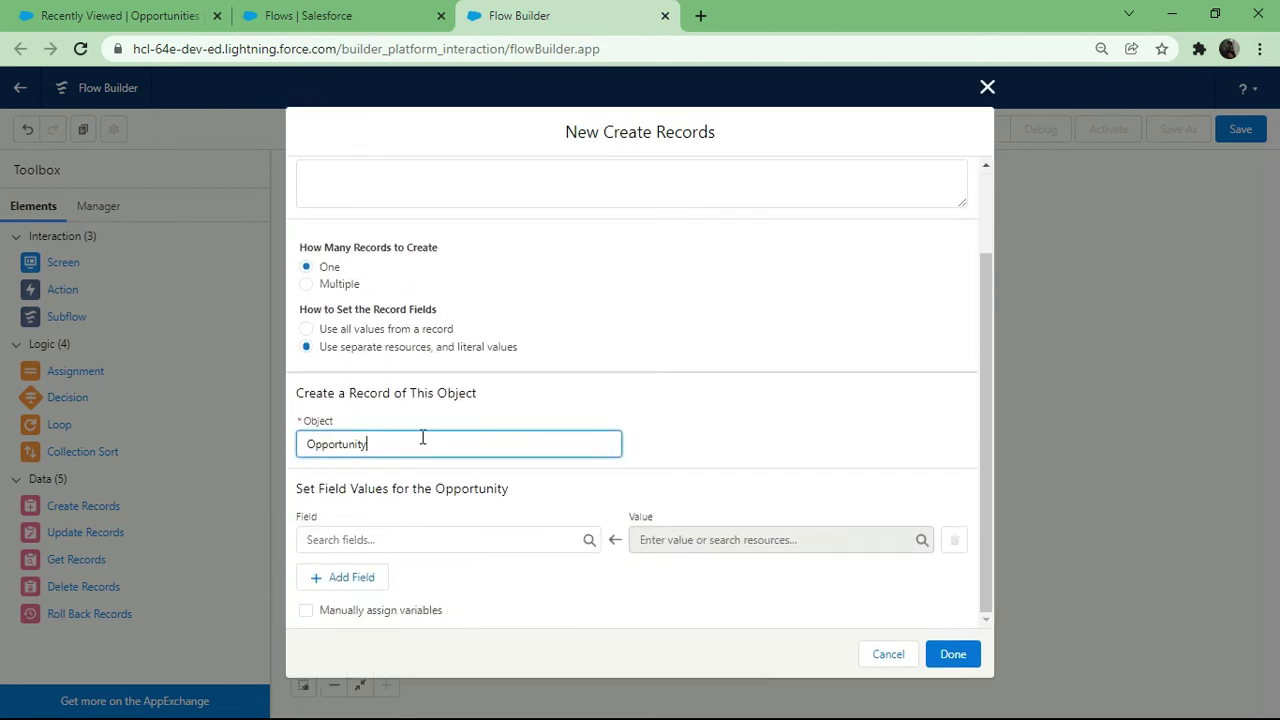
Map the Opportunity Name field to Opportunity_Name.
{"action": "left_click", "coordinate": [331, 539]}
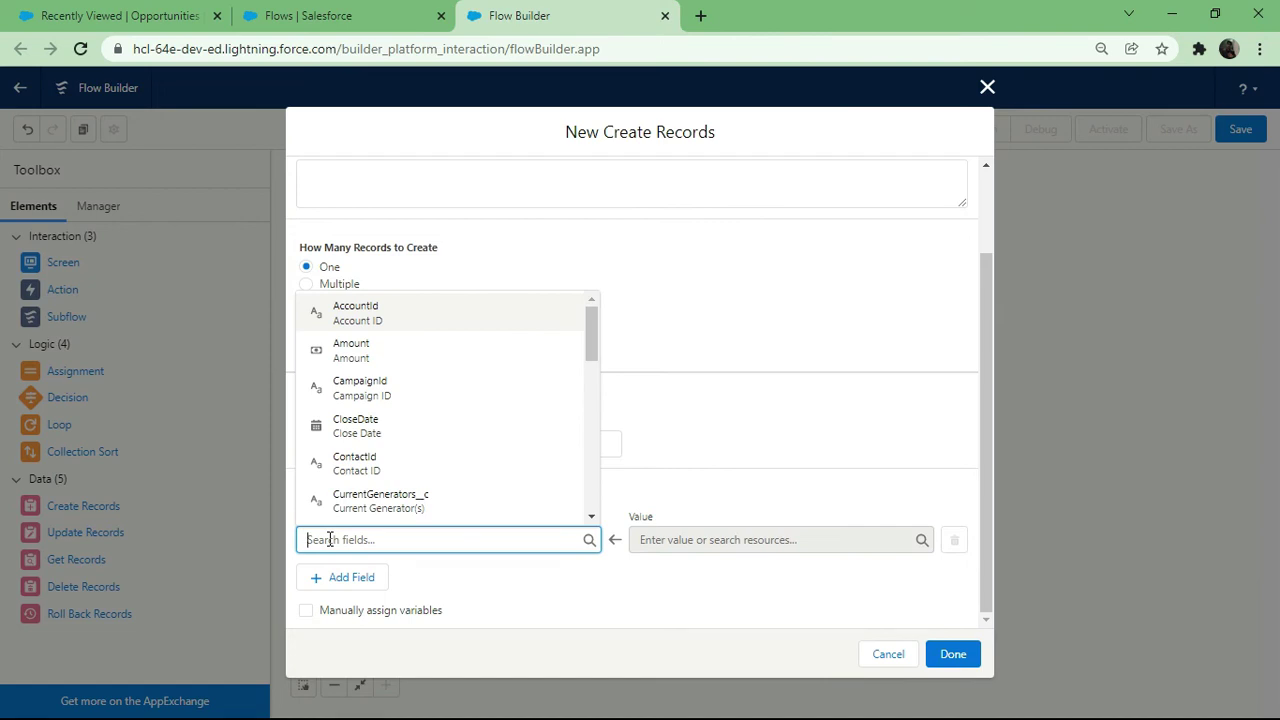
{"action": "type", "text": "Name"}
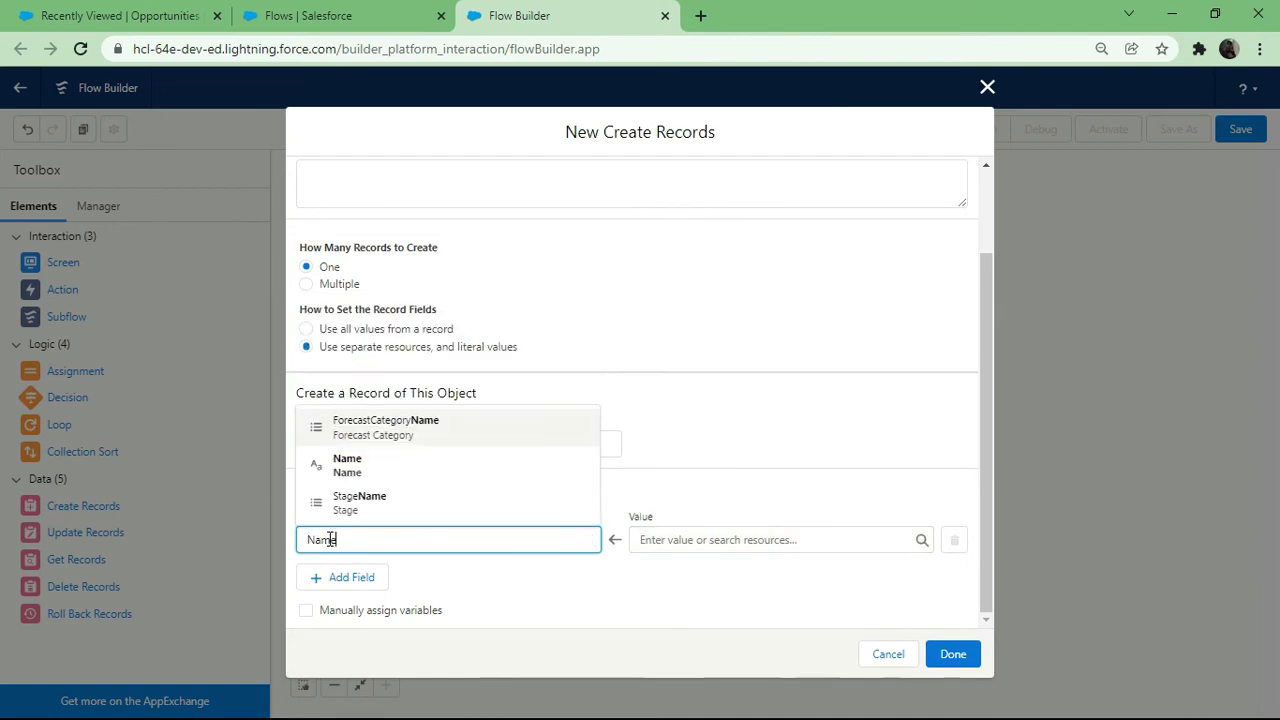
{"action": "left_click", "coordinate": [350, 465]}
{"action": "left_click", "coordinate": [680, 539]}
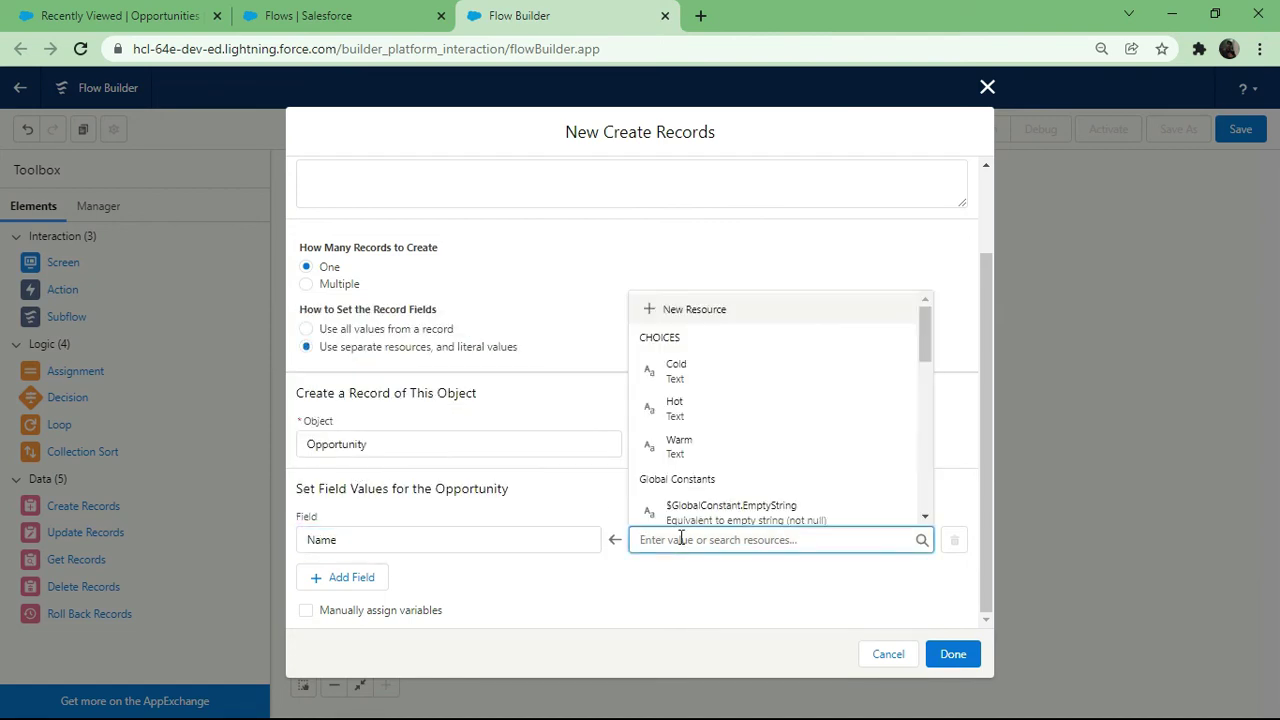
{"action": "scroll", "coordinate": [708, 433], "scroll_direction": "down", "scroll_amount": 10}
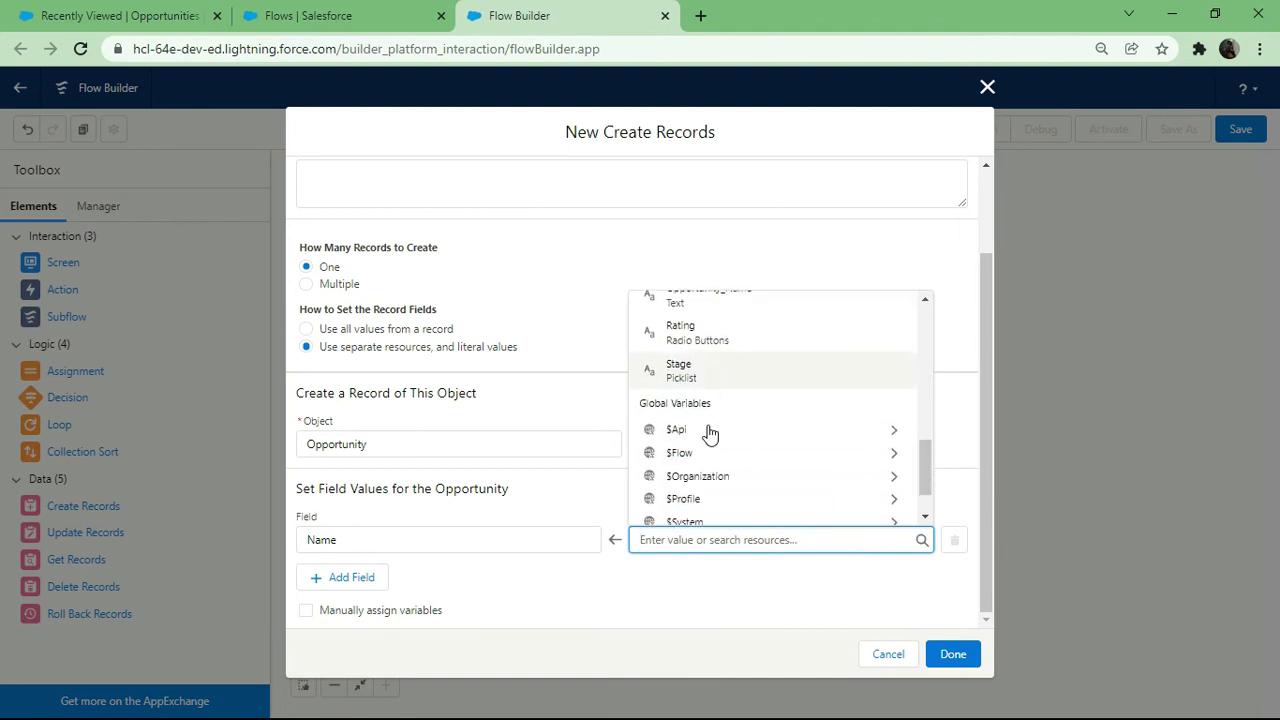
{"action": "scroll", "coordinate": [708, 433], "scroll_direction": "up", "scroll_amount": 3}
{"action": "scroll", "coordinate": [709, 432], "scroll_direction": "up", "scroll_amount": 1}
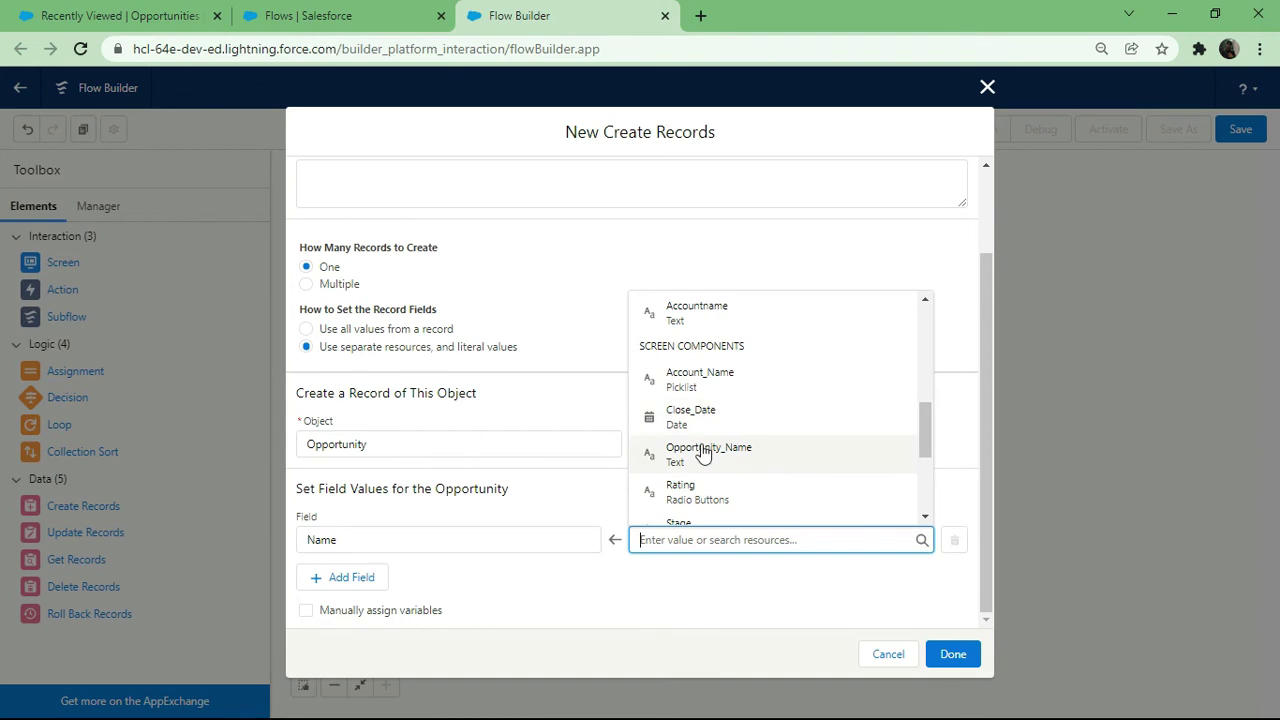
{"action": "left_click", "coordinate": [702, 462]}
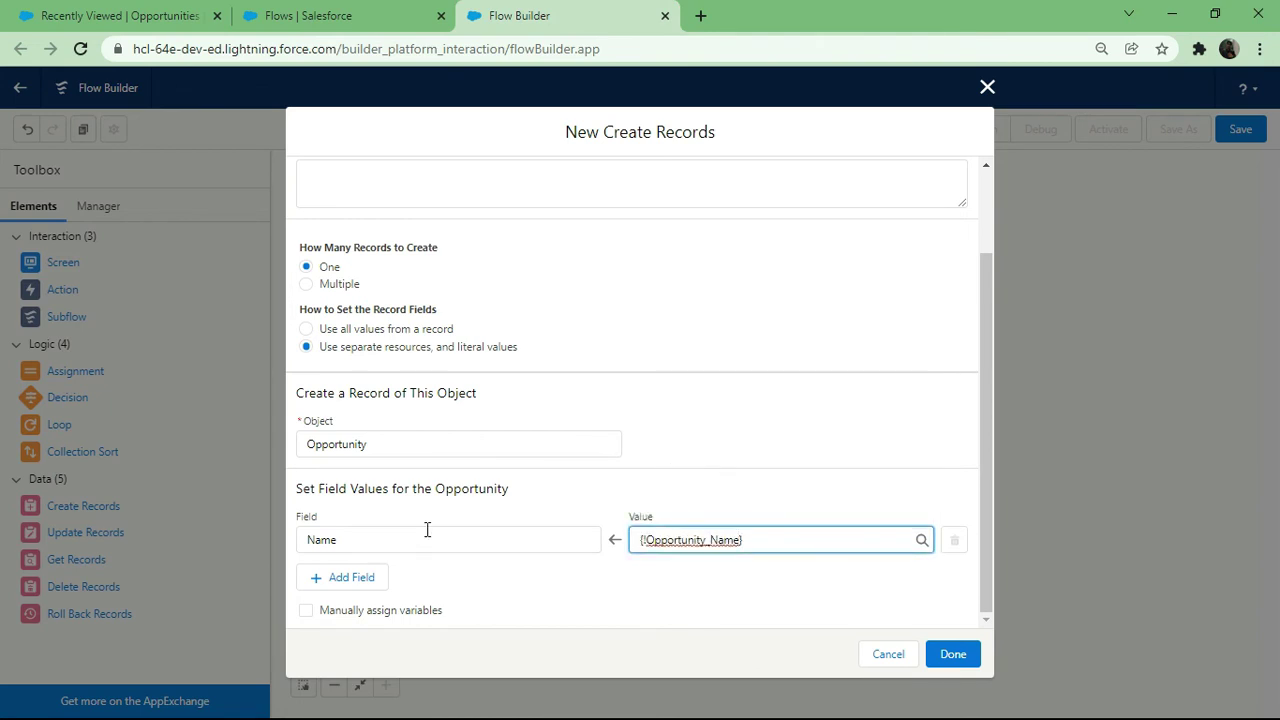
Add a second row mapping CloseDate to Close_Date.
{"action": "left_click", "coordinate": [349, 578]}
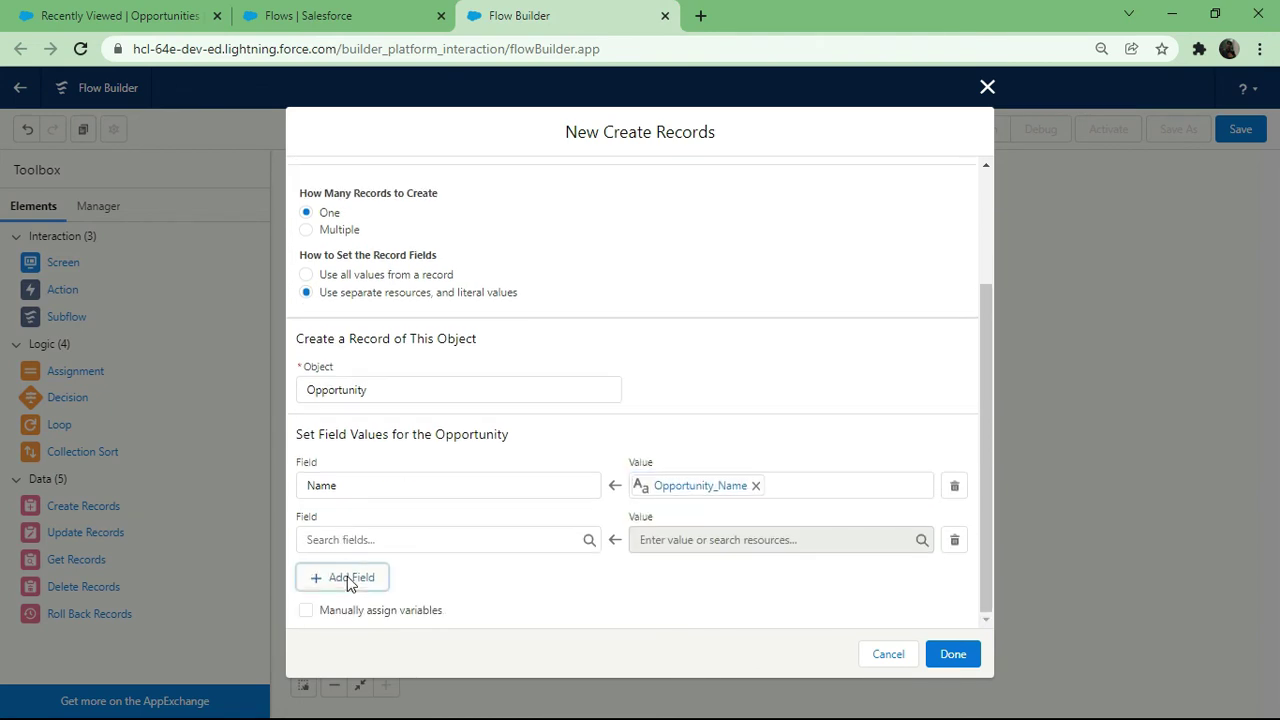
{"action": "left_click", "coordinate": [339, 538]}
{"action": "type", "text": "clase"}
{"action": "key", "text": "BackSpace"}
{"action": "key", "text": "BackSpace"}
{"action": "key", "text": "BackSpace"}
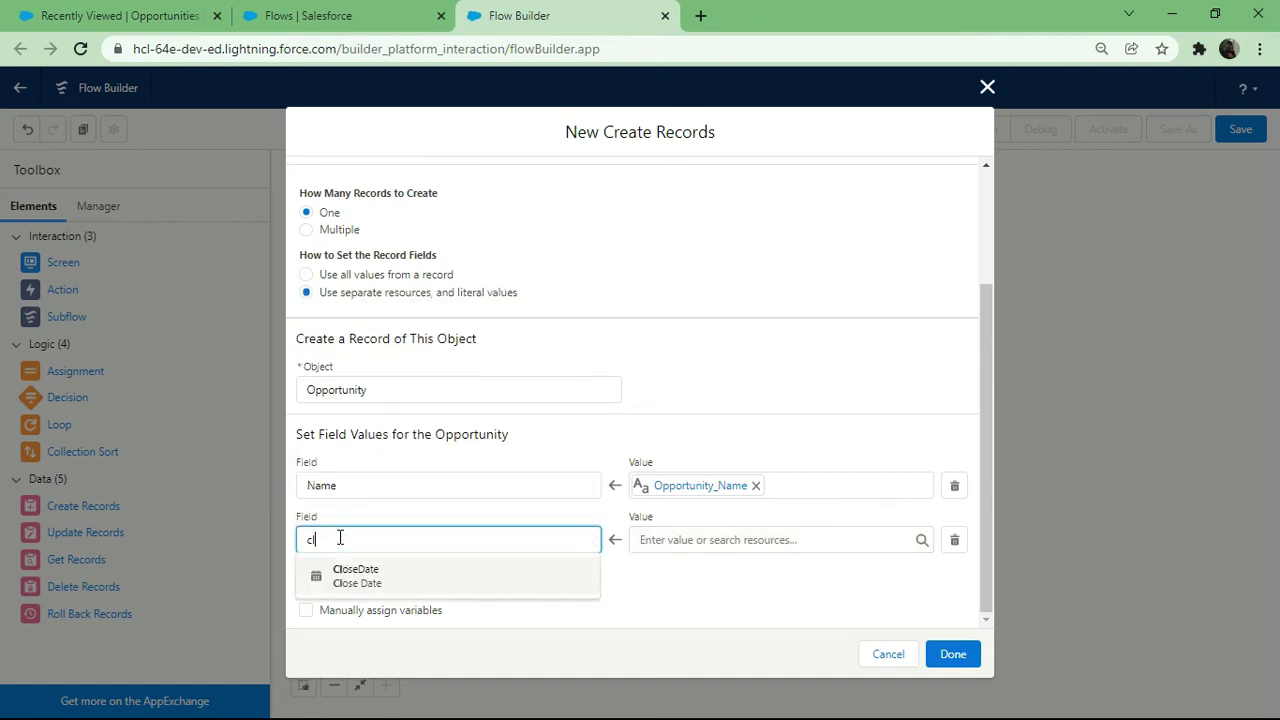
{"action": "left_click", "coordinate": [352, 583]}
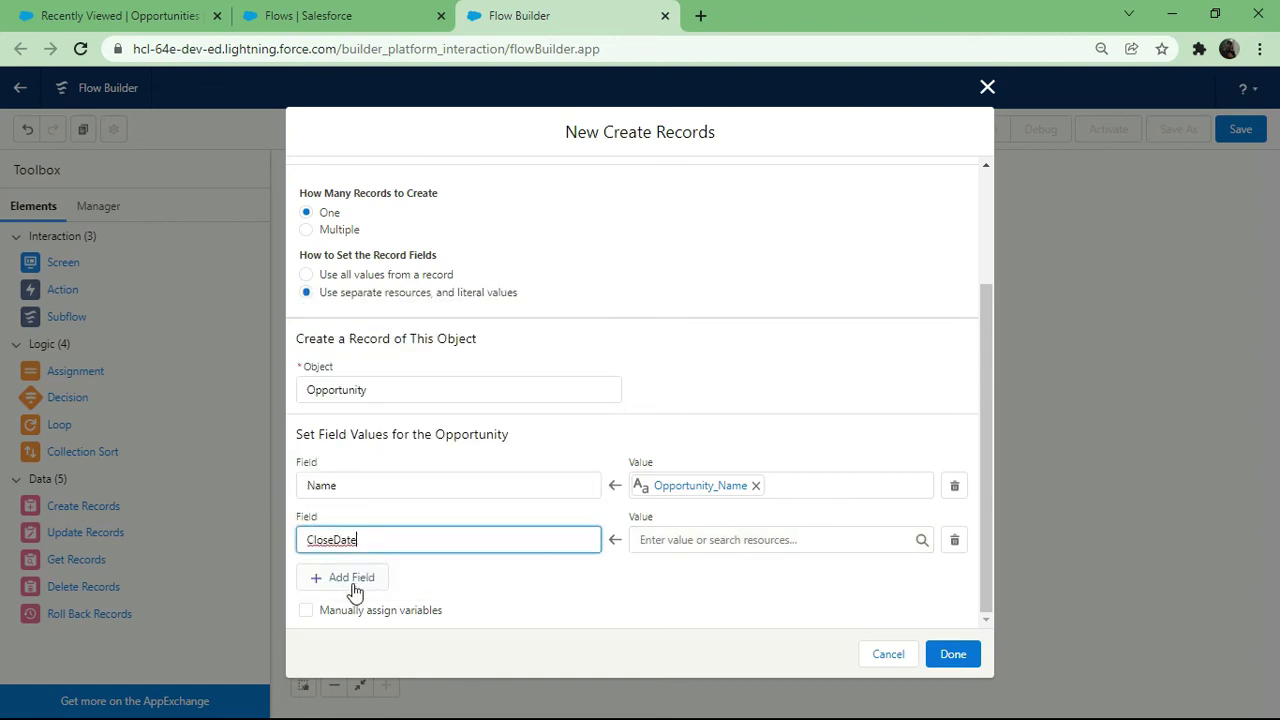
{"action": "left_click", "coordinate": [680, 540]}
{"action": "scroll", "coordinate": [683, 477], "scroll_direction": "down", "scroll_amount": 1}
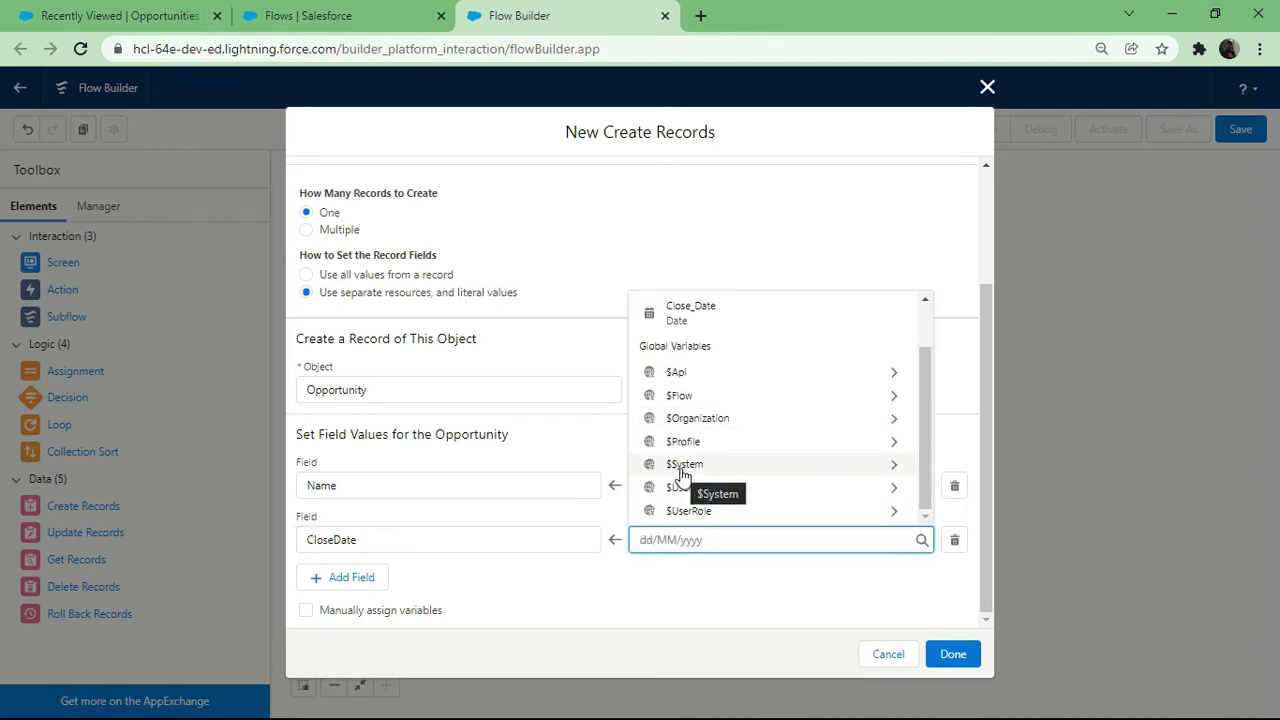
{"action": "scroll", "coordinate": [683, 477], "scroll_direction": "up", "scroll_amount": 1}
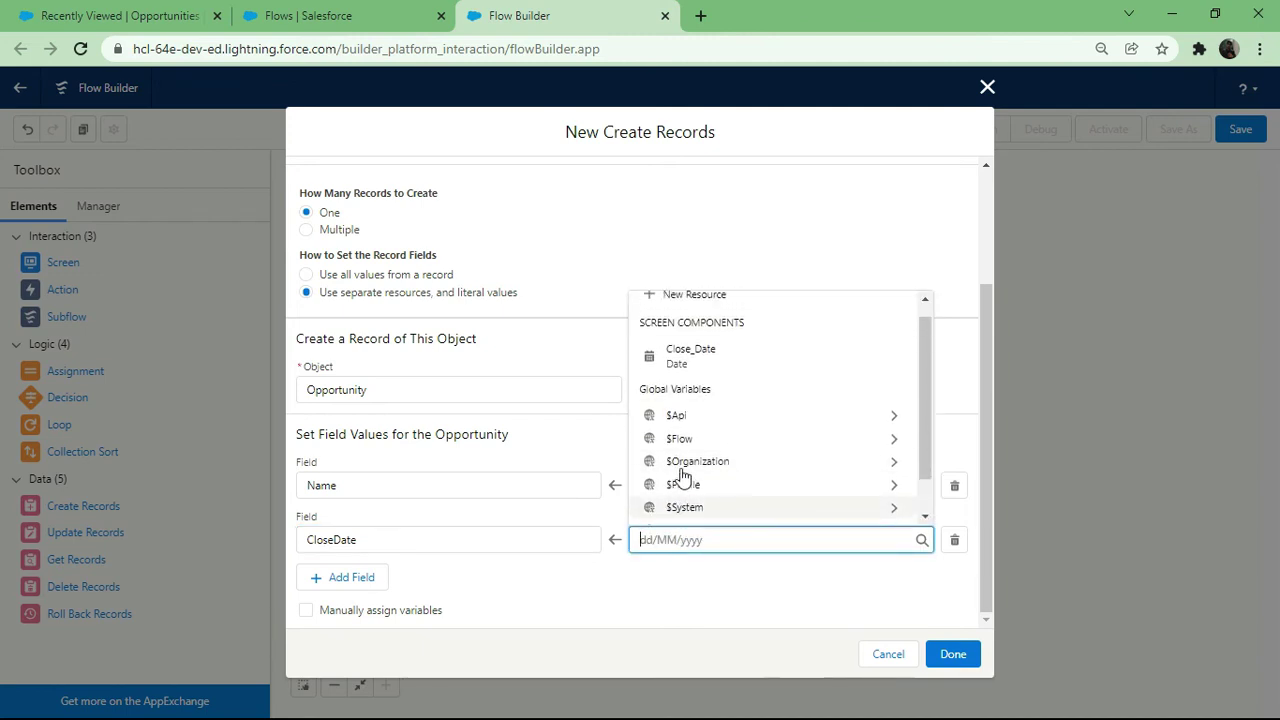
{"action": "left_click", "coordinate": [682, 372]}
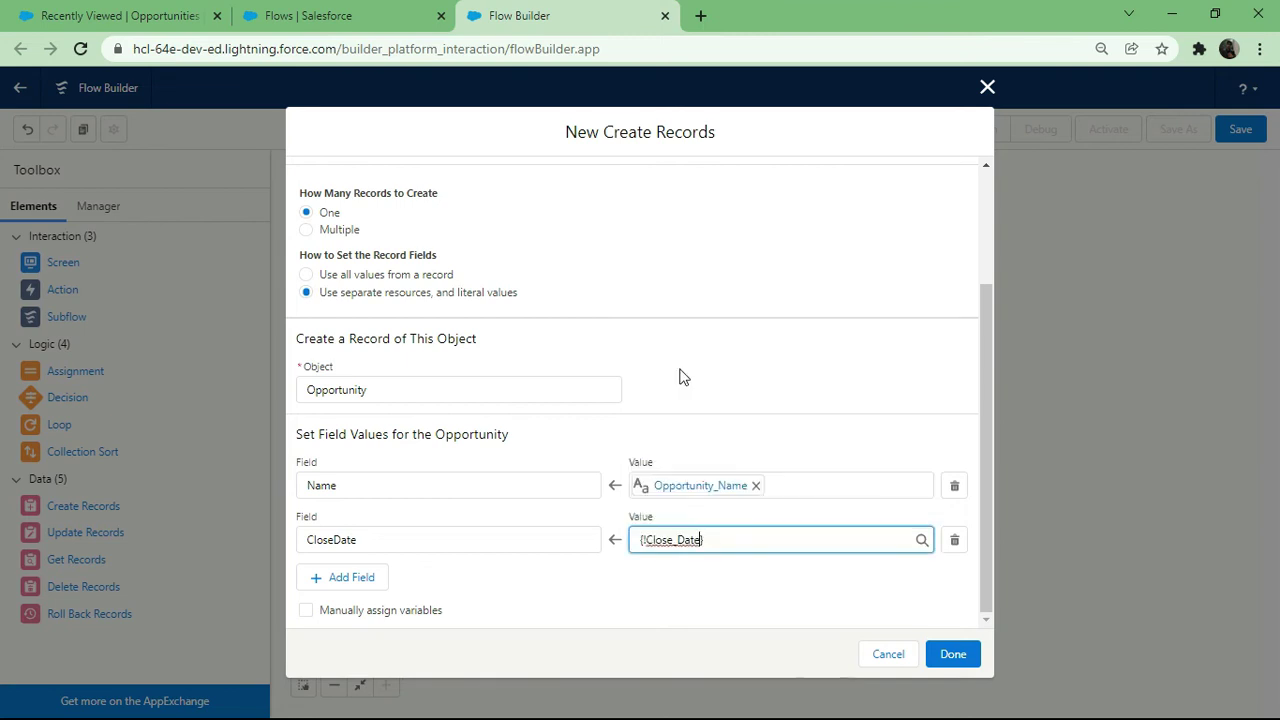
{"action": "left_click", "coordinate": [330, 578]}
{"action": "scroll", "coordinate": [339, 581], "scroll_direction": "down", "scroll_amount": 1}
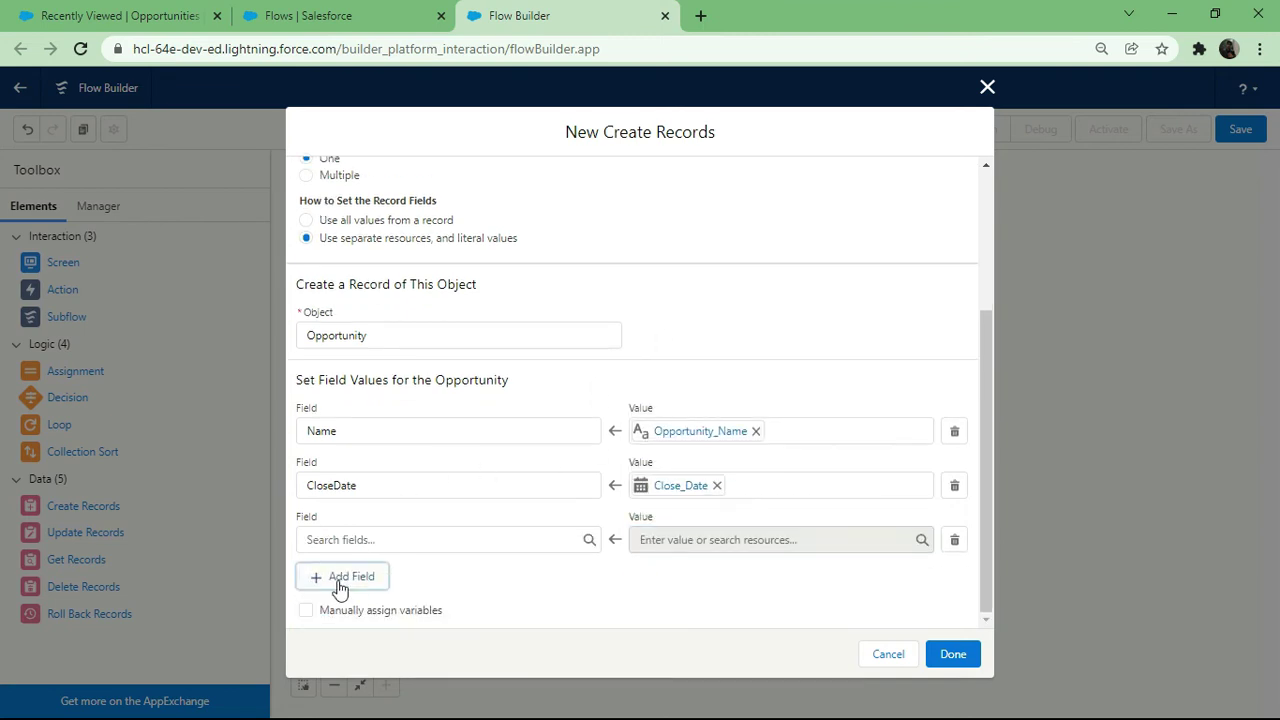
Map Rating__c to the Rating screen component and add a fourth, empty field row.
{"action": "left_click", "coordinate": [339, 539]}
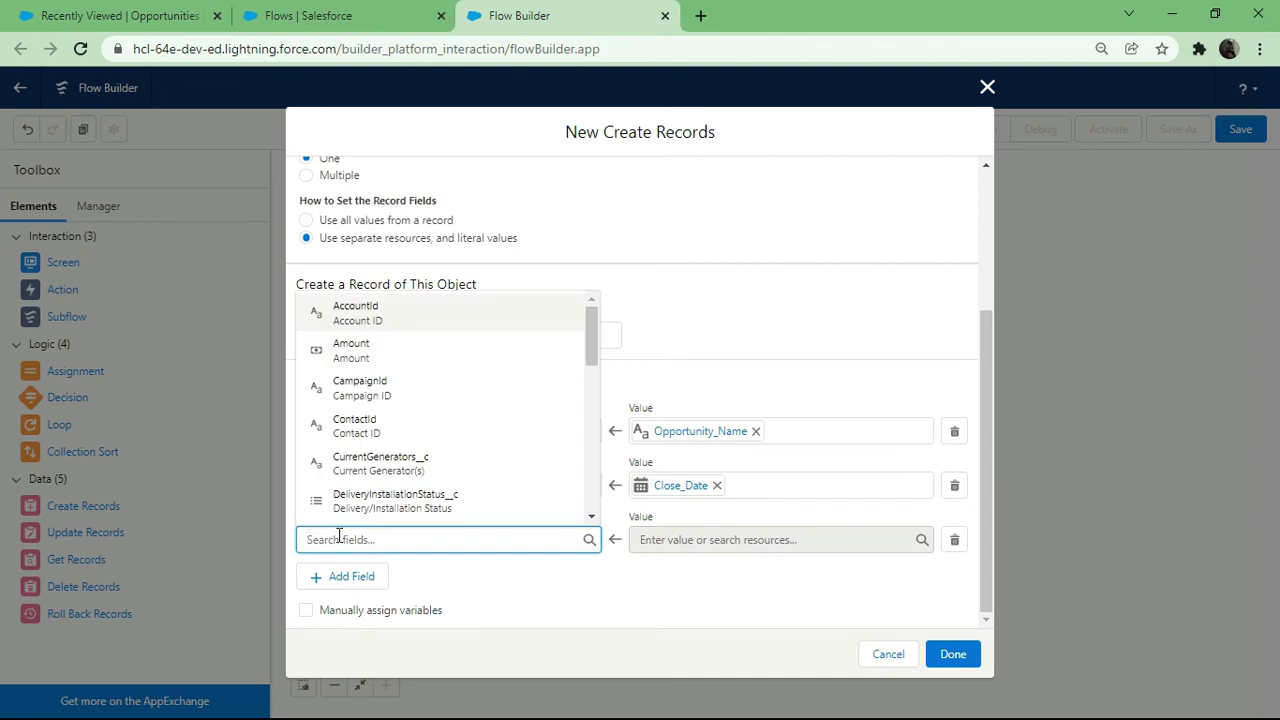
{"action": "type", "text": "Rating"}
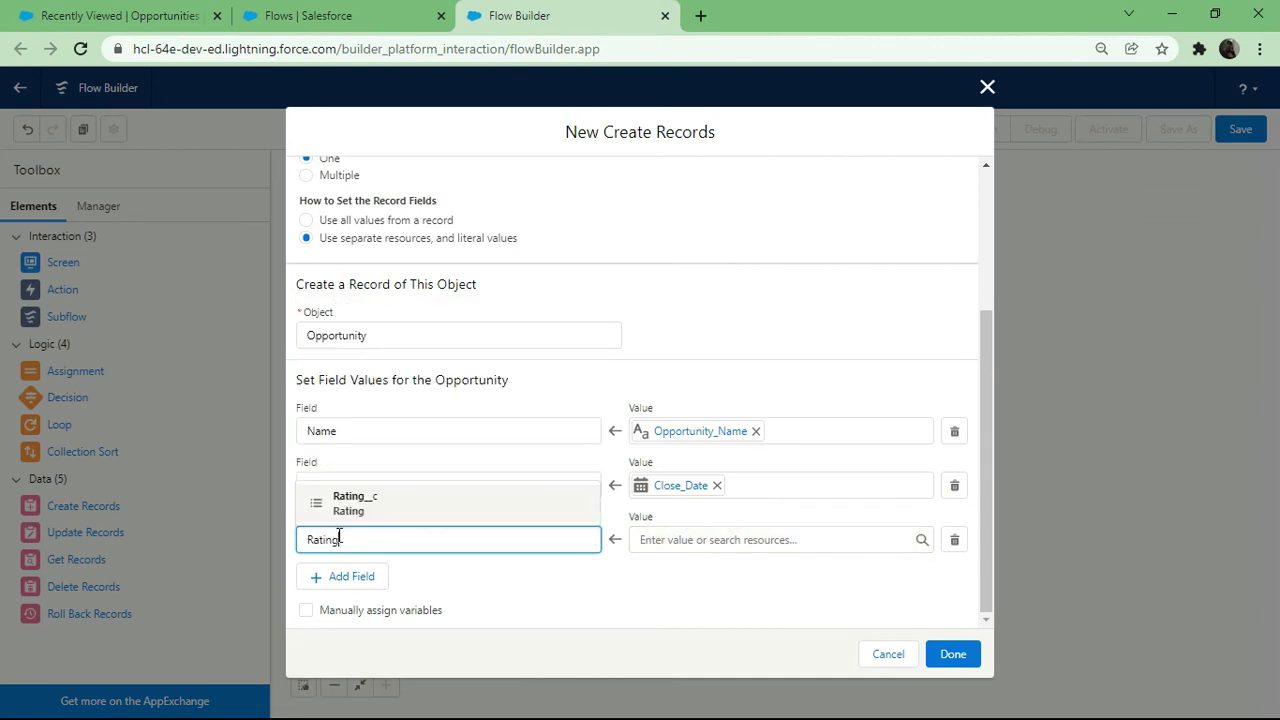
{"action": "left_click", "coordinate": [358, 496]}
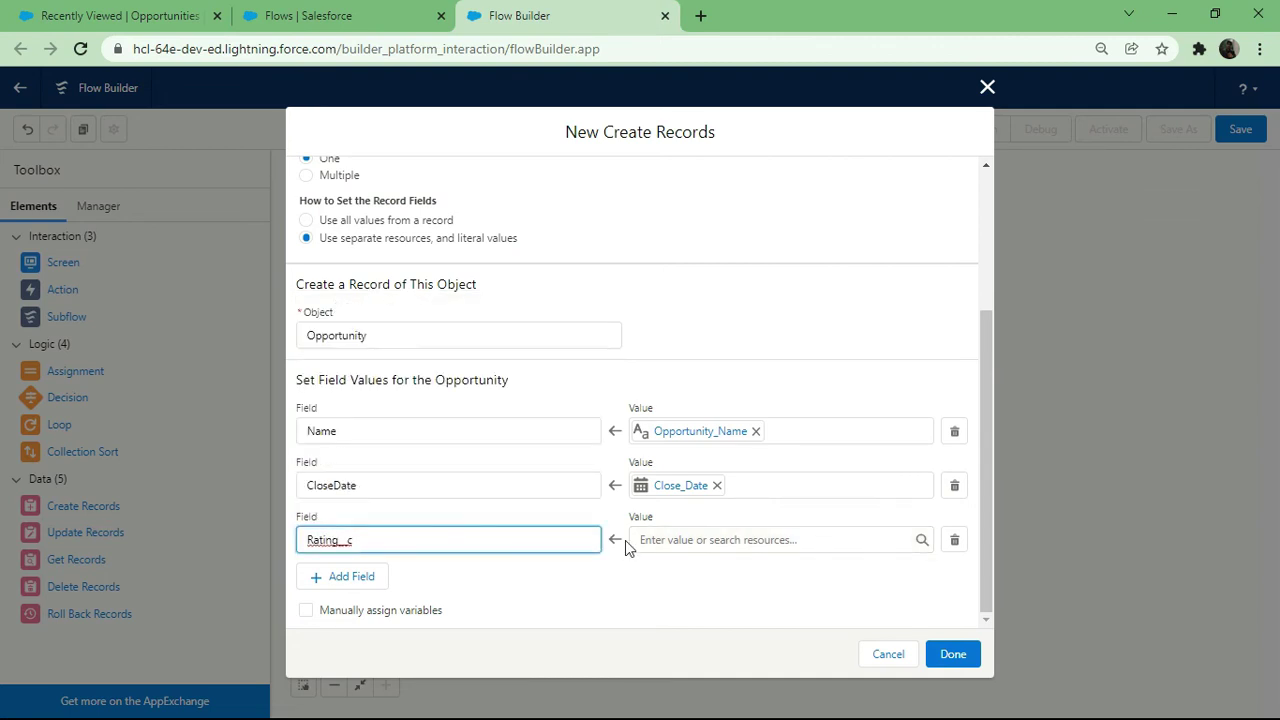
{"action": "left_click", "coordinate": [676, 540]}
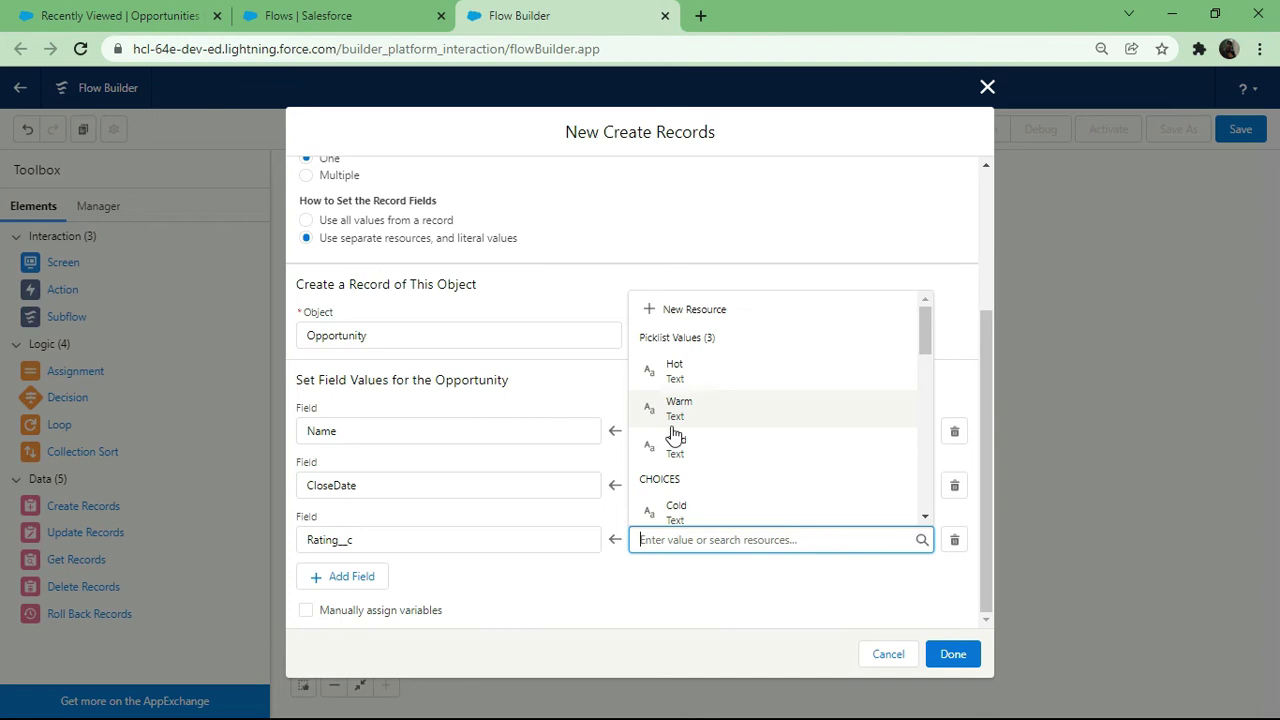
{"action": "scroll", "coordinate": [698, 452], "scroll_direction": "down", "scroll_amount": 1}
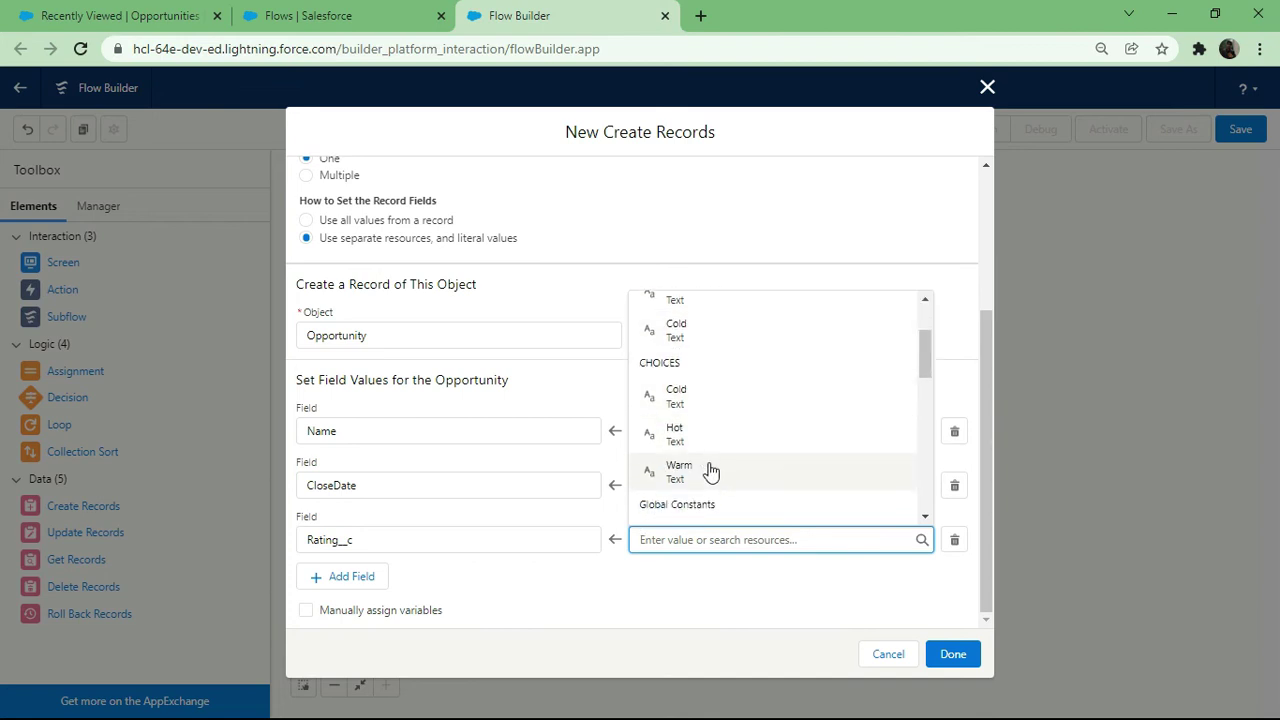
{"action": "scroll", "coordinate": [714, 474], "scroll_direction": "down", "scroll_amount": 1}
{"action": "scroll", "coordinate": [712, 472], "scroll_direction": "down", "scroll_amount": 3}
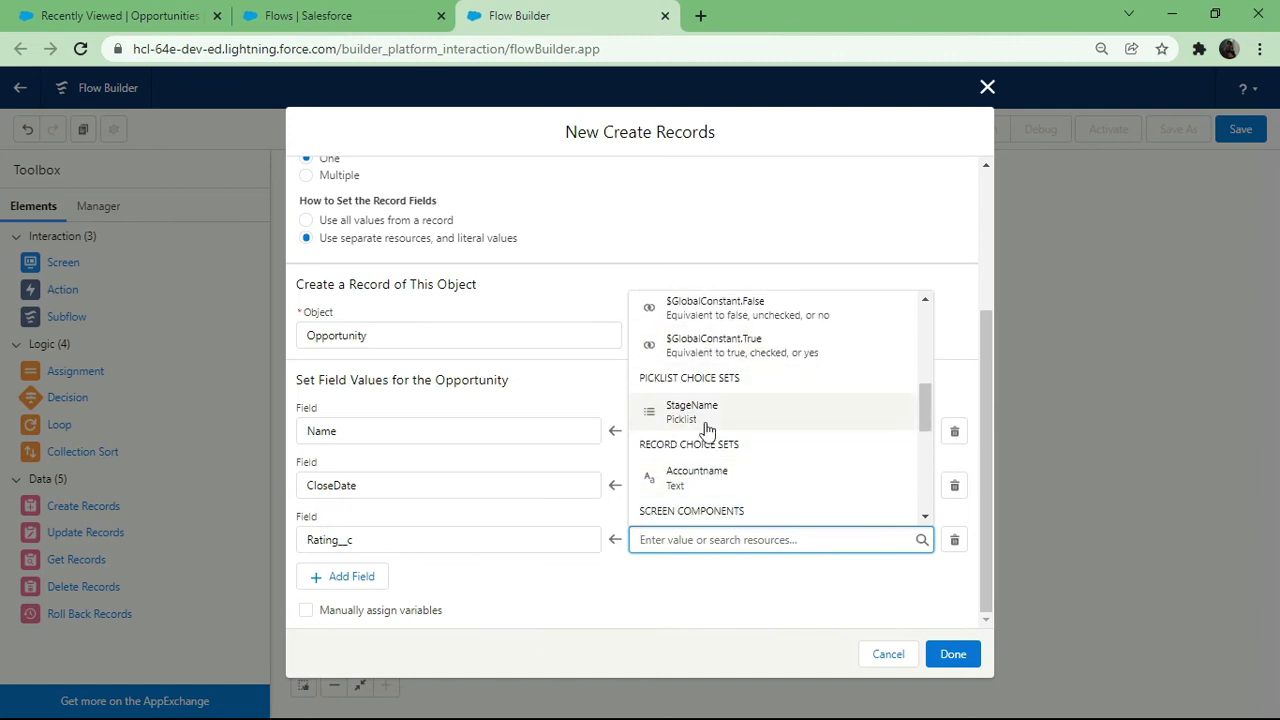
{"action": "scroll", "coordinate": [800, 443], "scroll_direction": "down", "scroll_amount": 3}
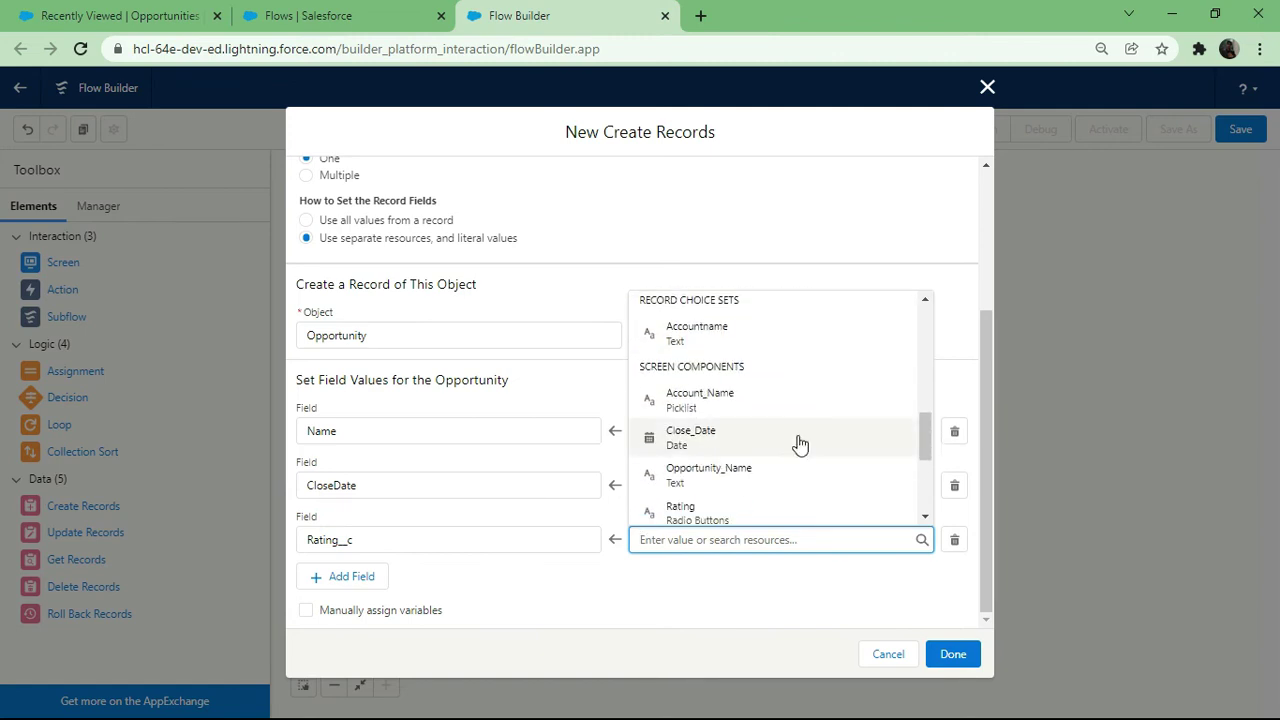
{"action": "scroll", "coordinate": [691, 414], "scroll_direction": "down", "scroll_amount": 1}
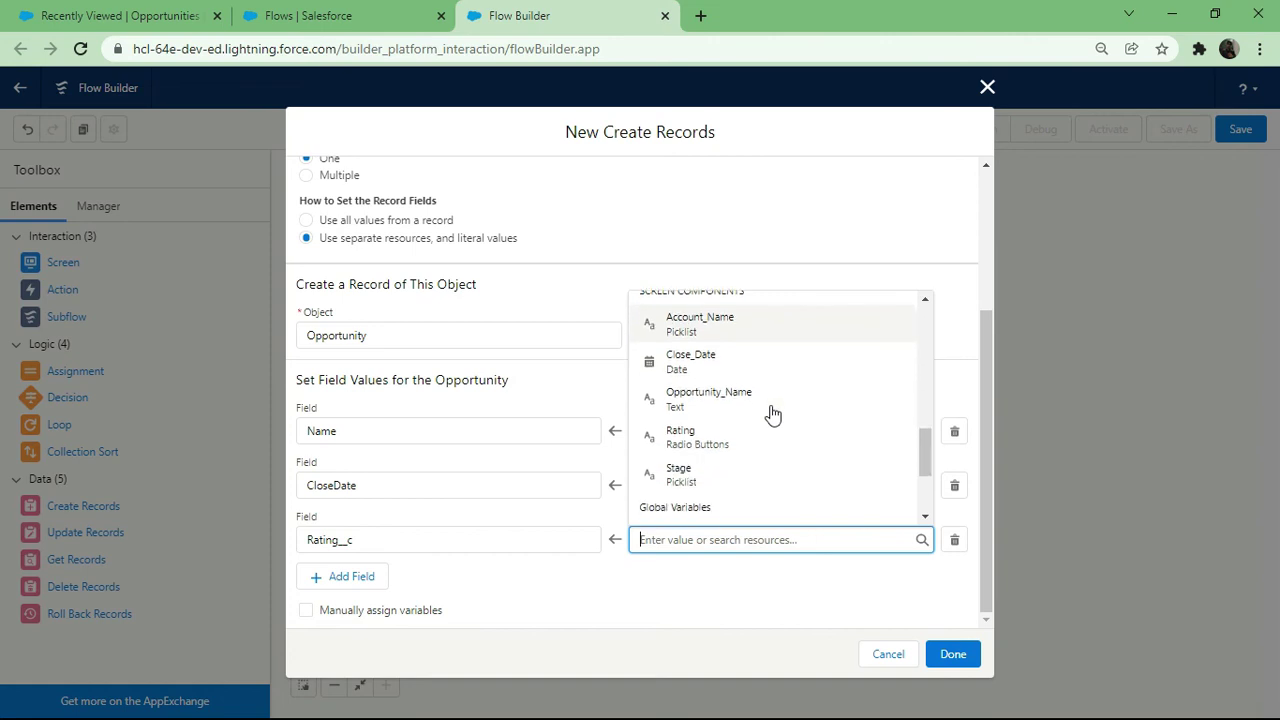
{"action": "left_click", "coordinate": [684, 443]}
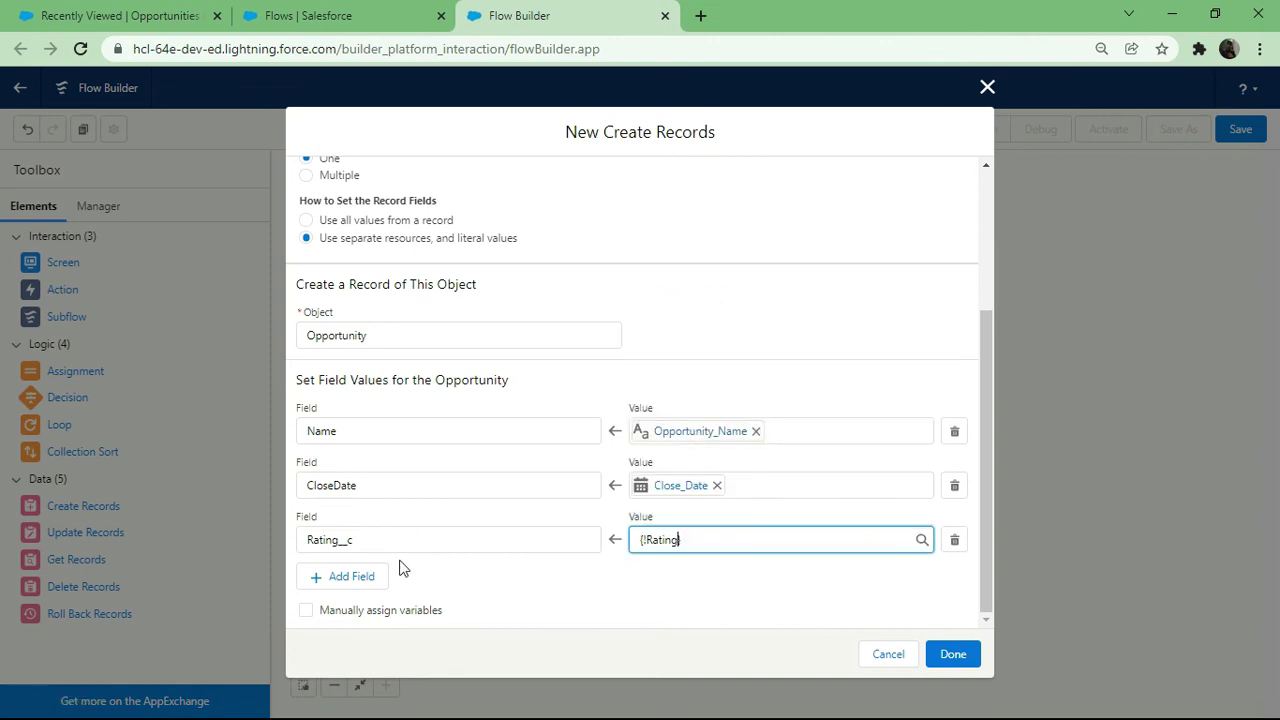
{"action": "left_click", "coordinate": [335, 578]}
{"action": "scroll", "coordinate": [332, 572], "scroll_direction": "down", "scroll_amount": 1}
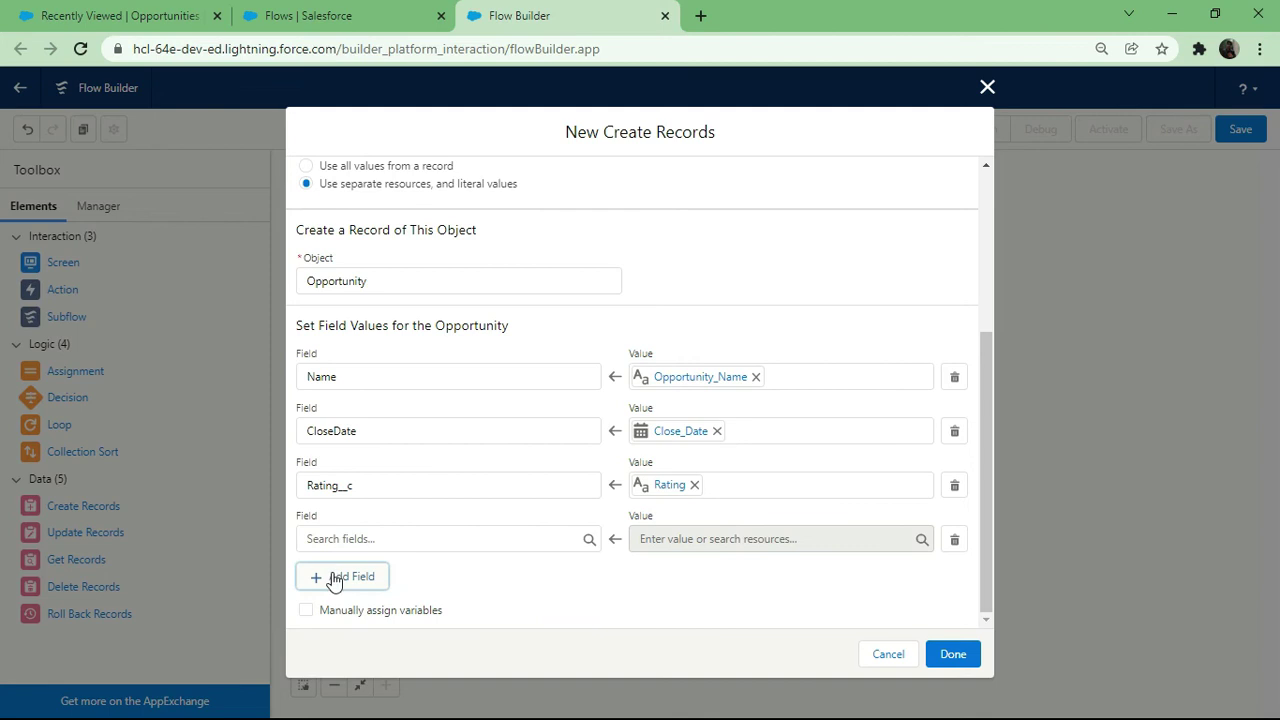
Set AccountId from the Account_Name screen component.
{"action": "left_click", "coordinate": [329, 540]}
{"action": "type", "text": "Acc"}
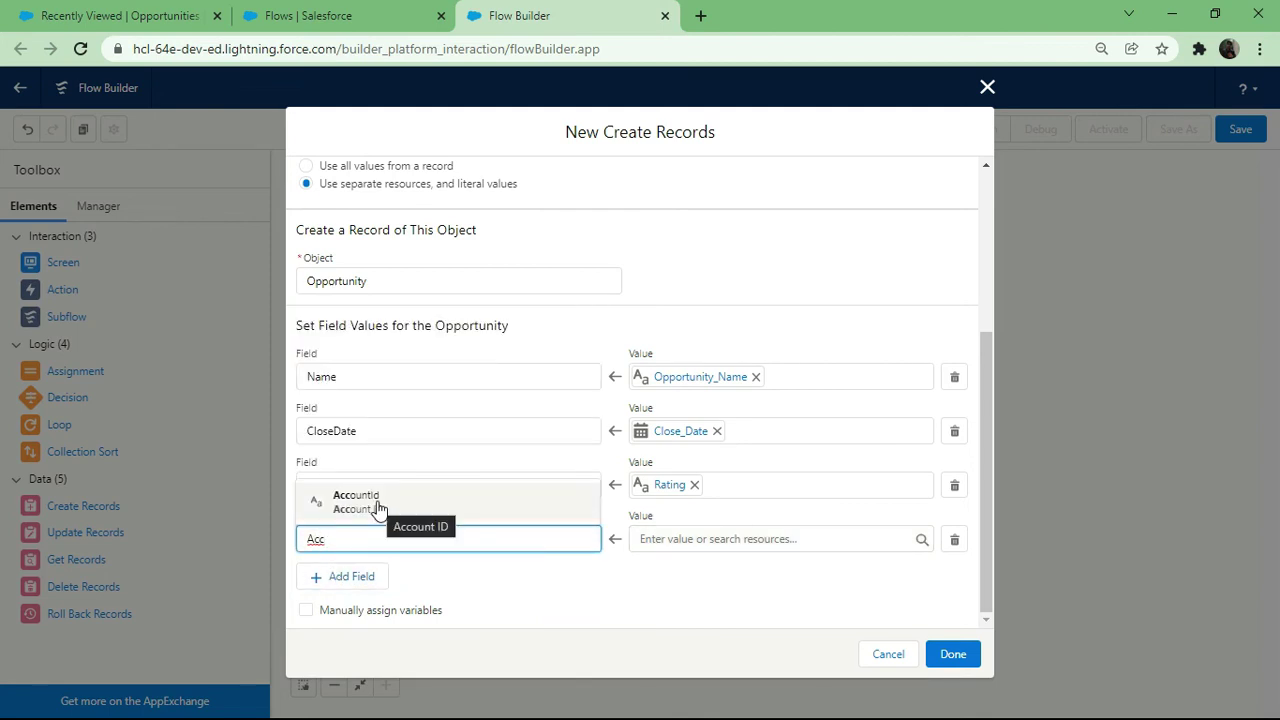
{"action": "left_click", "coordinate": [378, 506]}
{"action": "left_click", "coordinate": [651, 537]}
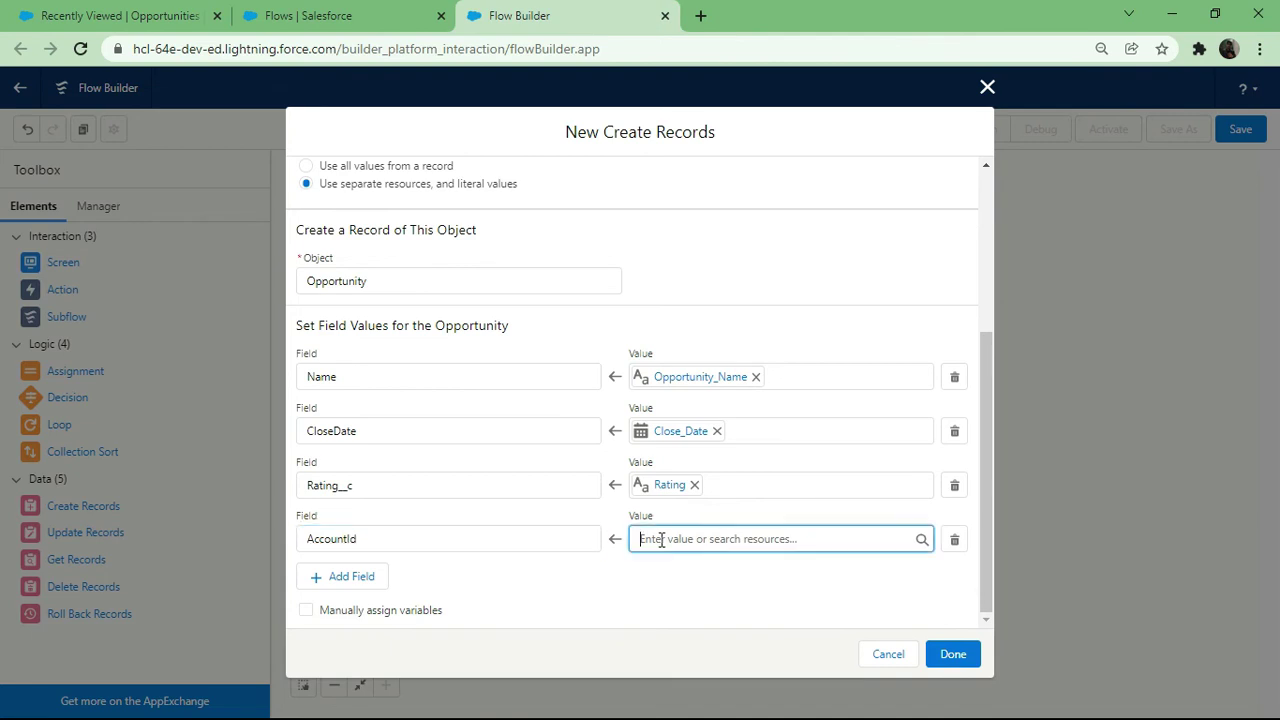
{"action": "scroll", "coordinate": [717, 473], "scroll_direction": "down", "scroll_amount": 3}
{"action": "scroll", "coordinate": [717, 473], "scroll_direction": "down", "scroll_amount": 4}
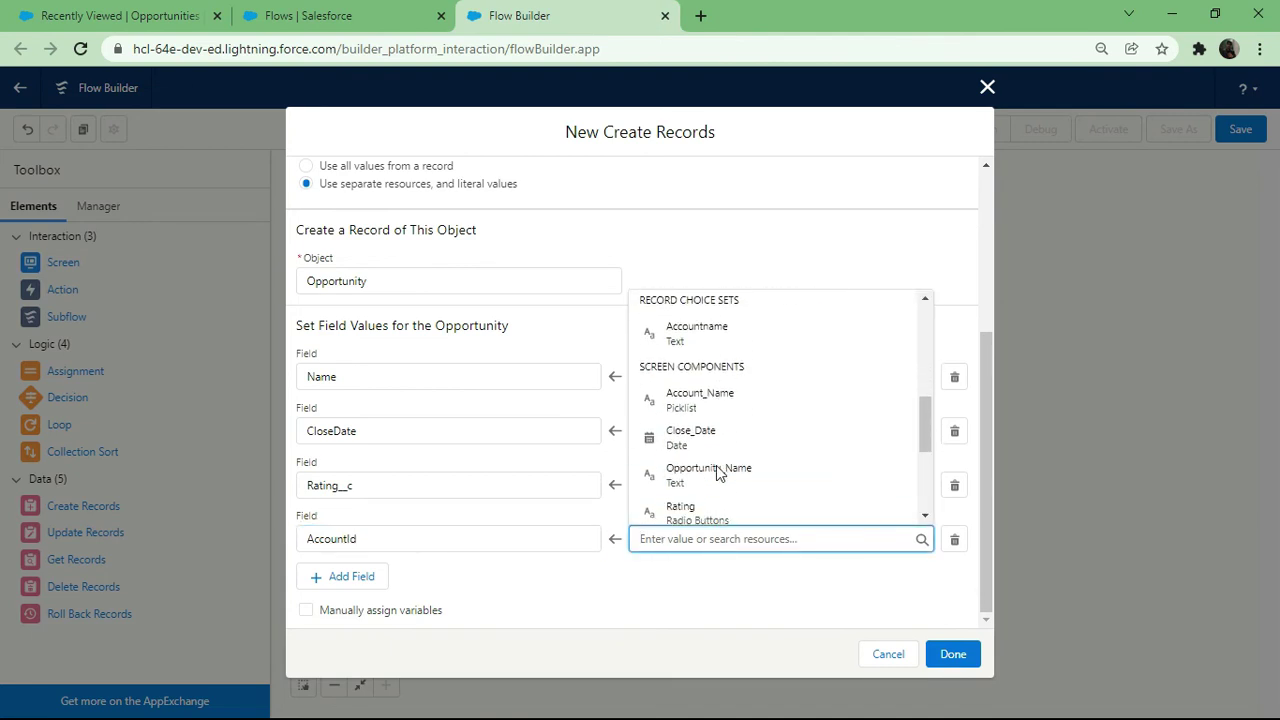
{"action": "scroll", "coordinate": [717, 473], "scroll_direction": "down", "scroll_amount": 1}
{"action": "scroll", "coordinate": [717, 473], "scroll_direction": "up", "scroll_amount": 1}
{"action": "left_click", "coordinate": [699, 365]}
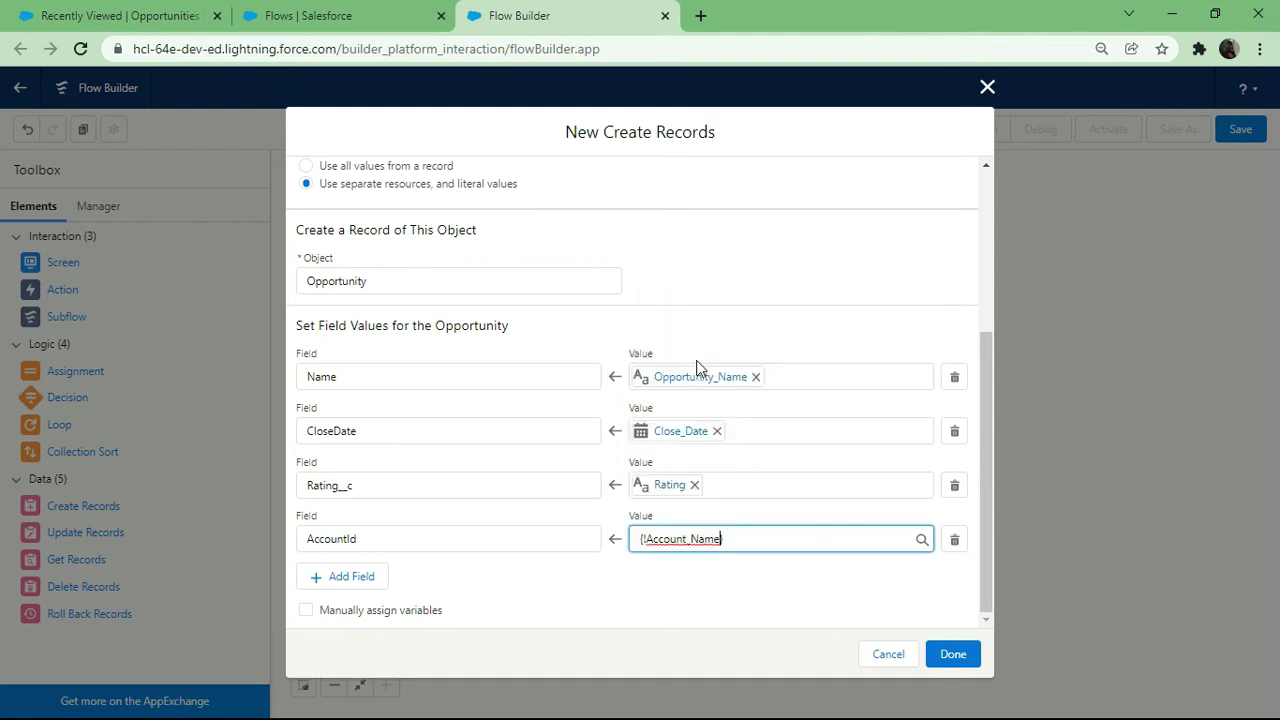
Add a field row setting StageName from the Stage screen component.
{"action": "left_click", "coordinate": [342, 577]}
{"action": "scroll", "coordinate": [365, 524], "scroll_direction": "down", "scroll_amount": 1}
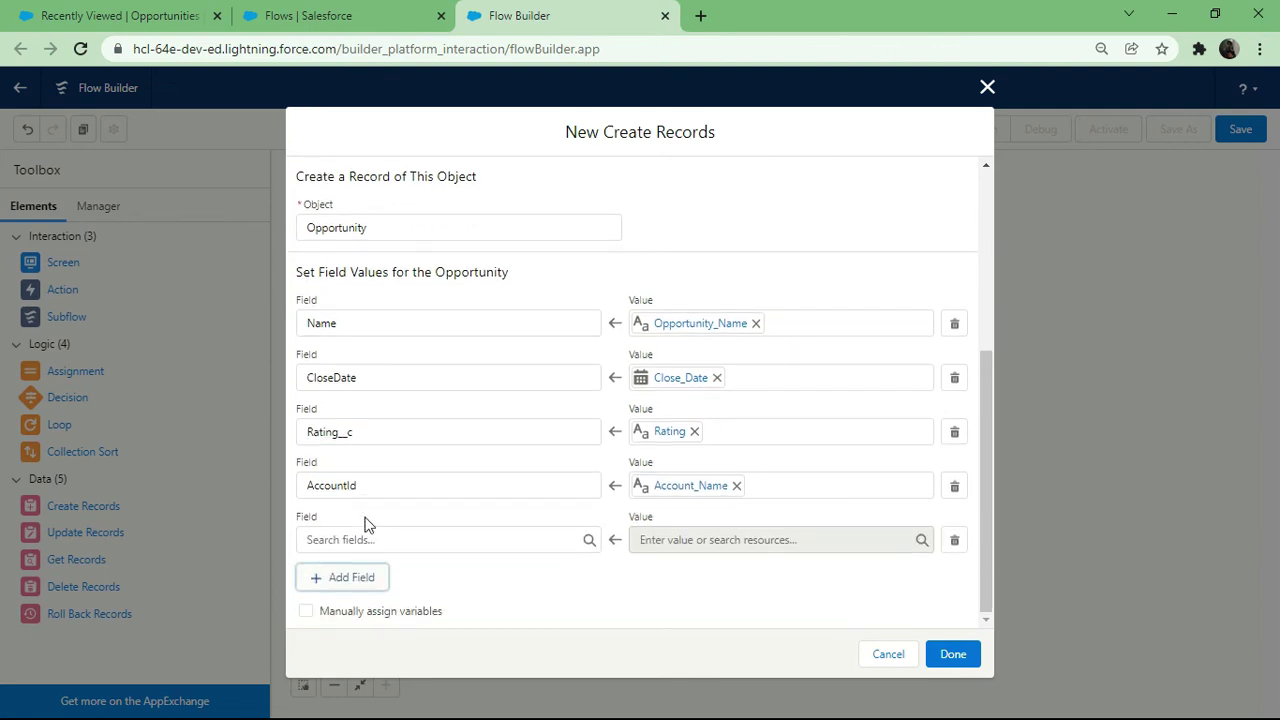
{"action": "left_click", "coordinate": [318, 544]}
{"action": "type", "text": "stage"}
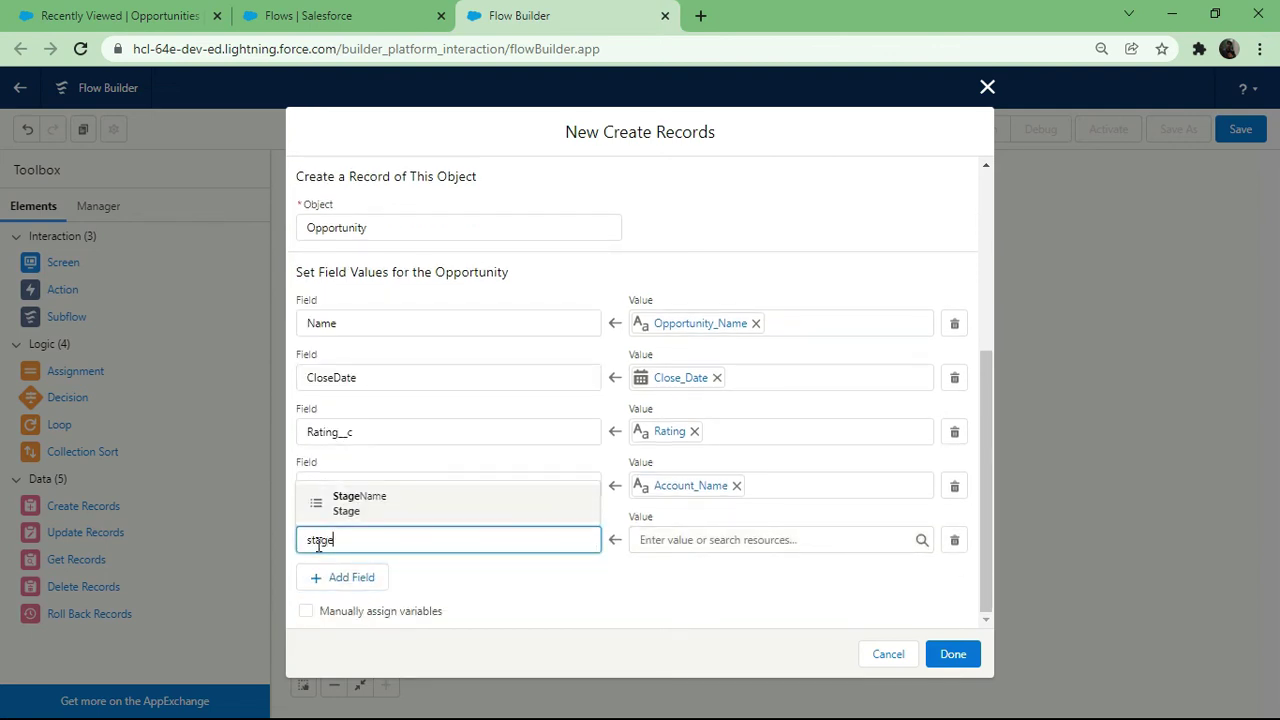
{"action": "left_click", "coordinate": [365, 497]}
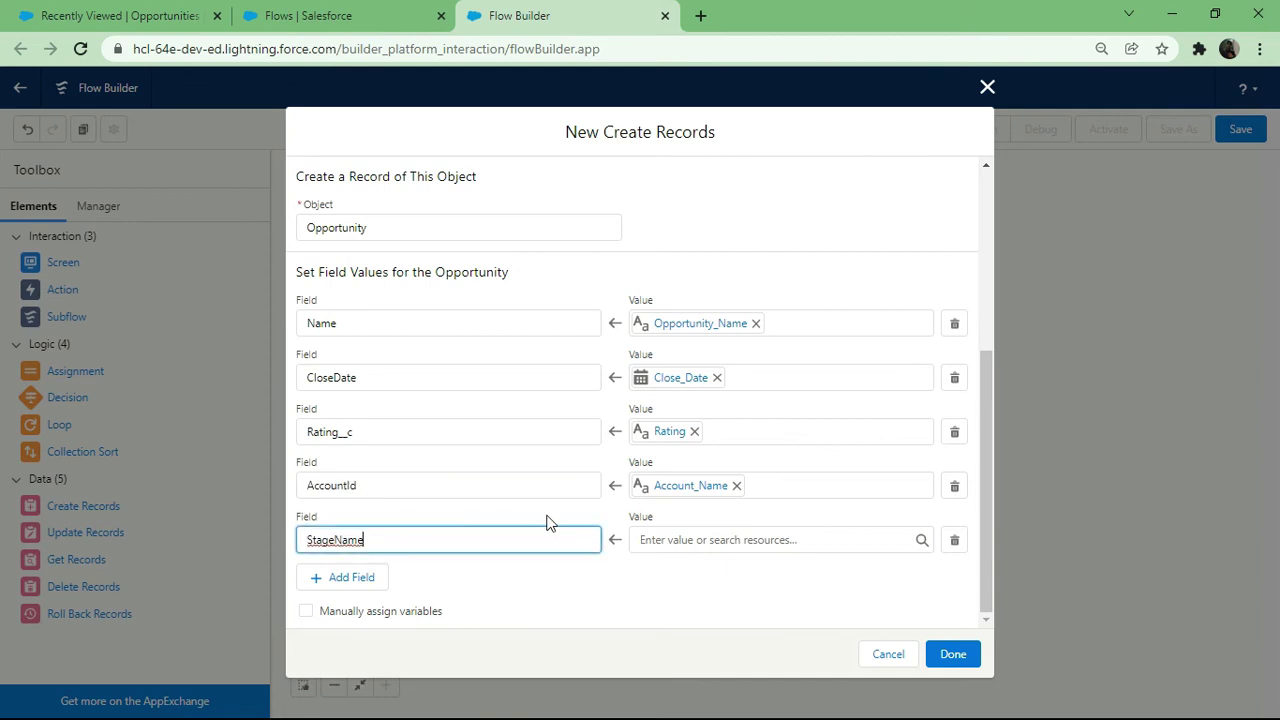
{"action": "left_click", "coordinate": [644, 539]}
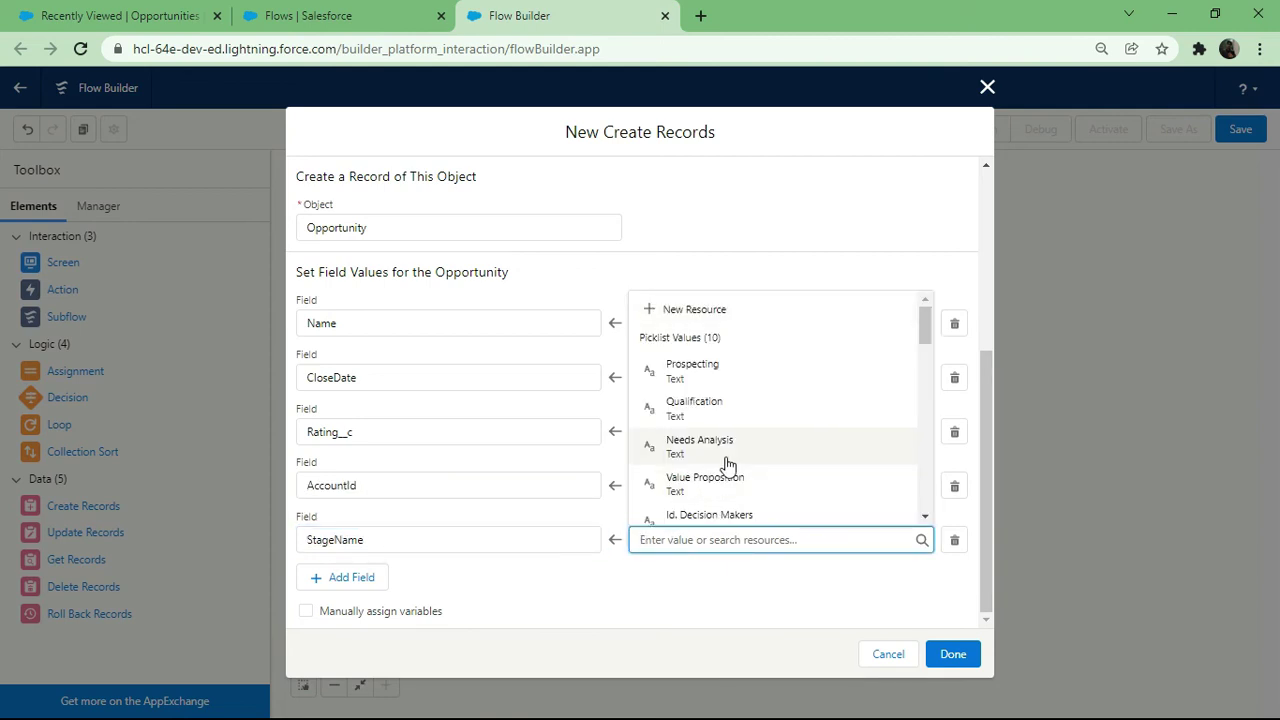
{"action": "scroll", "coordinate": [725, 464], "scroll_direction": "down", "scroll_amount": 3}
{"action": "scroll", "coordinate": [727, 465], "scroll_direction": "down", "scroll_amount": 5}
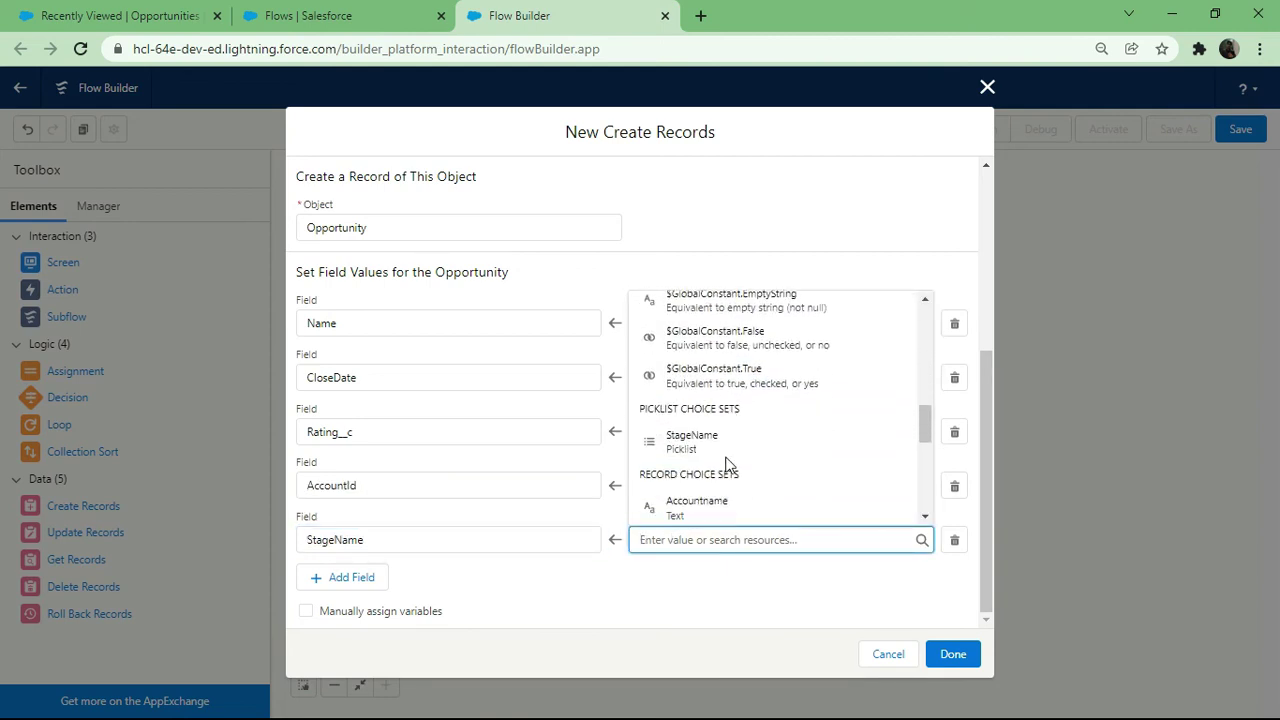
{"action": "scroll", "coordinate": [727, 464], "scroll_direction": "down", "scroll_amount": 2}
{"action": "scroll", "coordinate": [727, 464], "scroll_direction": "down", "scroll_amount": 1}
{"action": "left_click", "coordinate": [680, 472]}
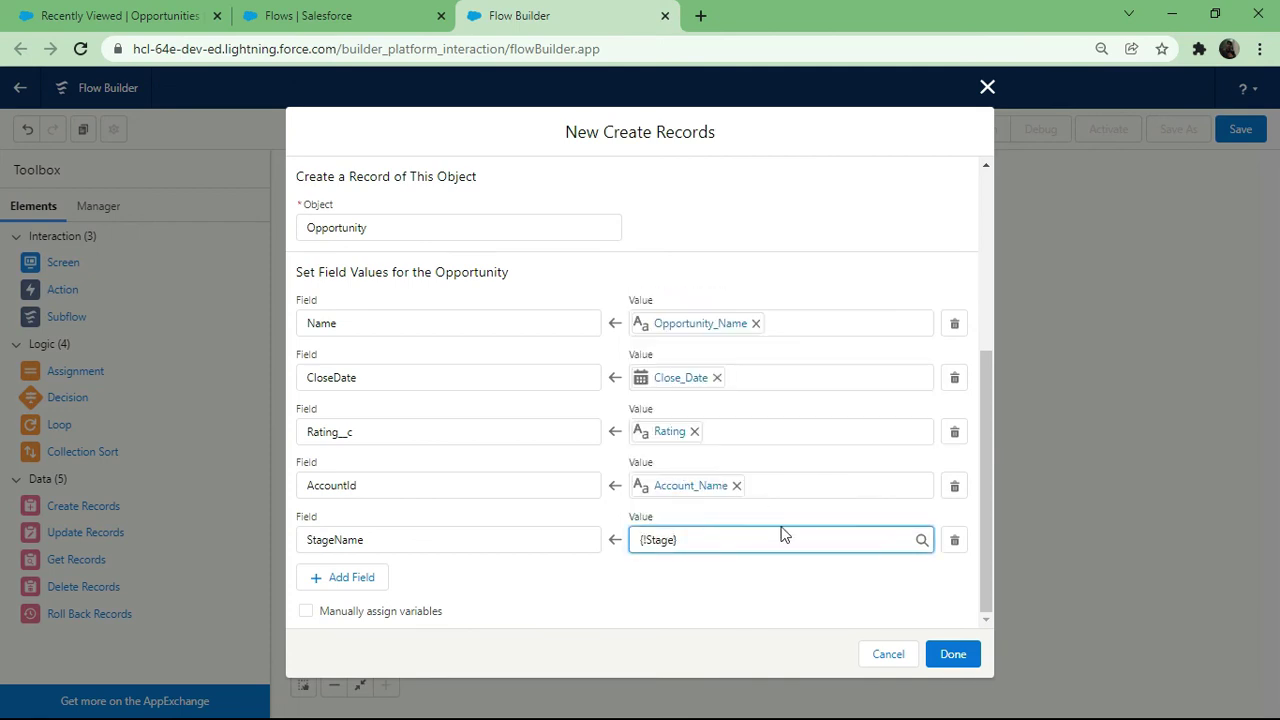
Finish the CreateOpp element, connect Start to Screen1, and adjust element positions.
{"action": "left_click", "coordinate": [953, 655]}
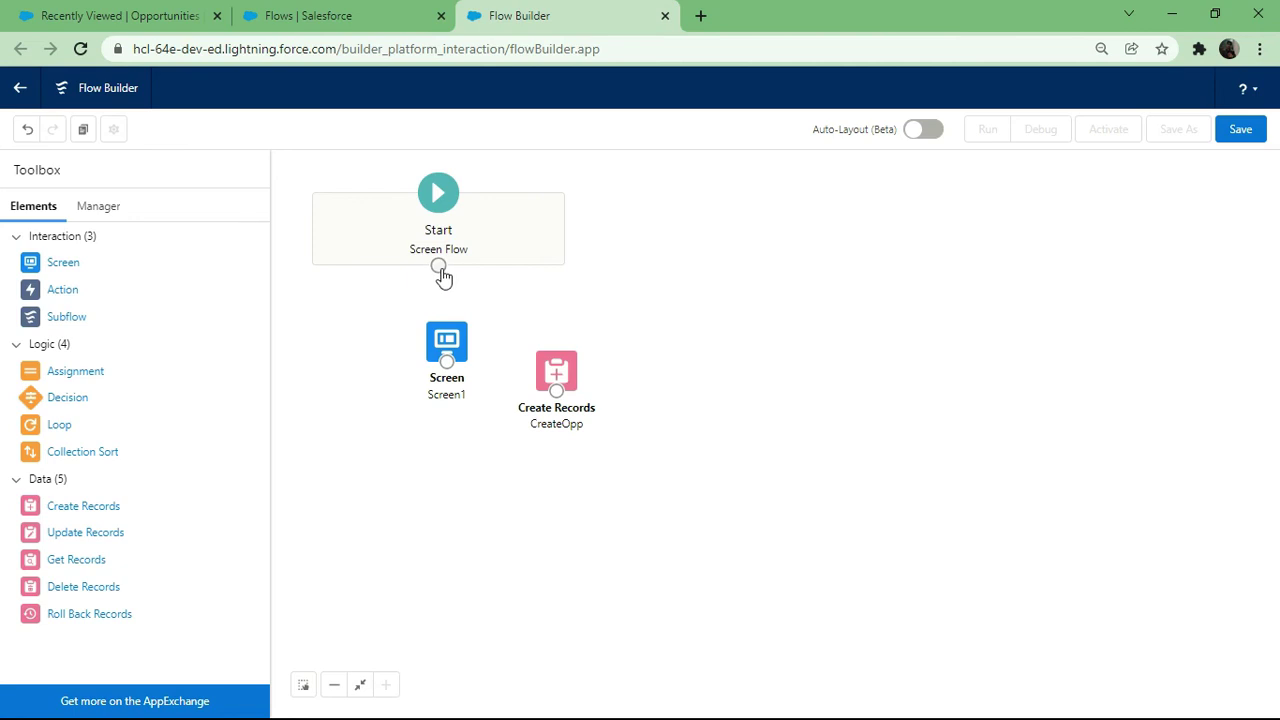
{"action": "left_click_drag", "start_coordinate": [438, 266], "coordinate": [448, 362]}
{"action": "left_click_drag", "start_coordinate": [573, 373], "coordinate": [574, 348]}
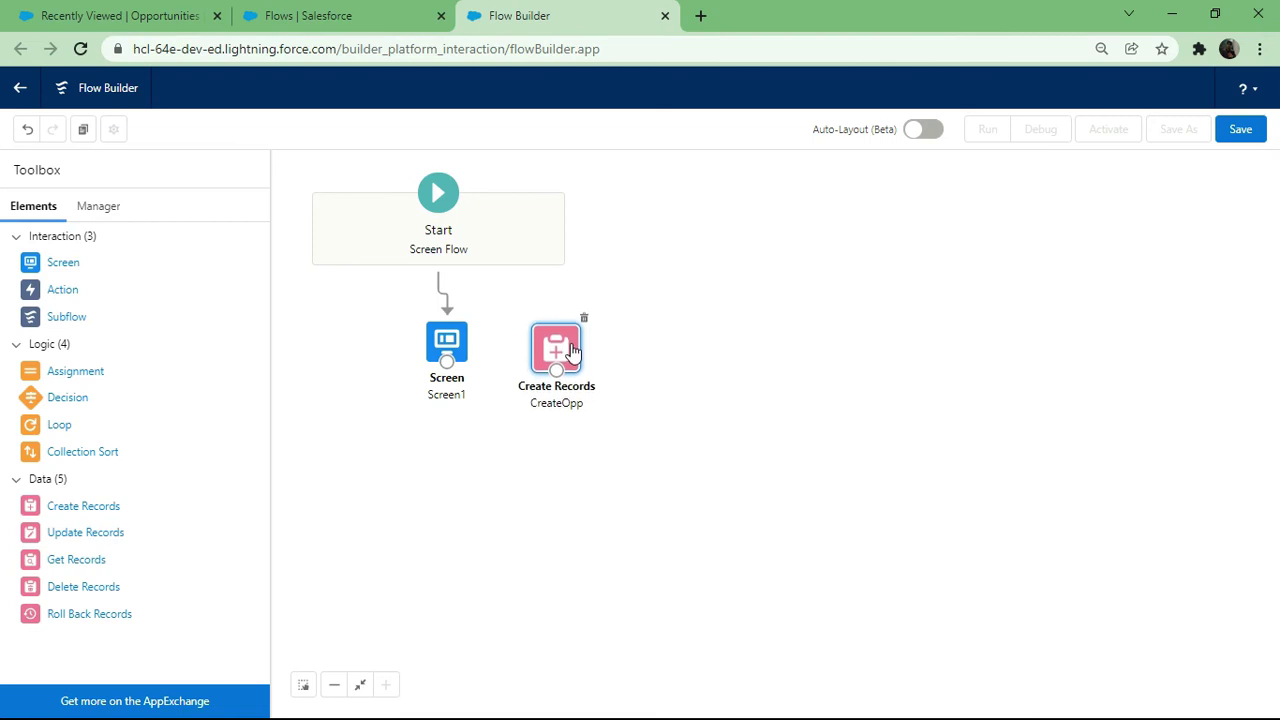
{"action": "mouse_move", "coordinate": [454, 362]}
{"action": "left_mouse_down"}
{"action": "mouse_move", "coordinate": [510, 354]}
{"action": "mouse_move", "coordinate": [444, 373]}
{"action": "left_mouse_up"}
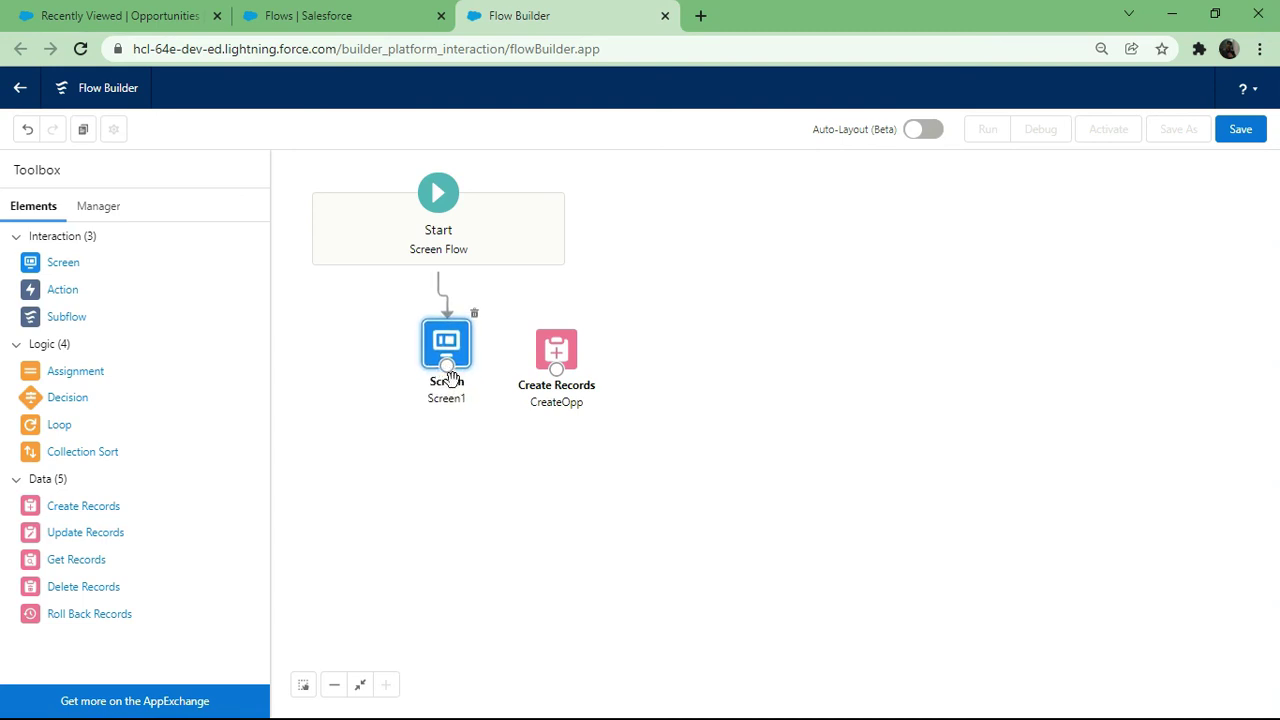
Connect Screen1 to the CreateOpp Create Records element.
{"action": "left_click", "coordinate": [760, 372]}
{"action": "left_click", "coordinate": [447, 372]}
{"action": "mouse_move", "coordinate": [446, 372]}
{"action": "left_mouse_down"}
{"action": "mouse_move", "coordinate": [473, 380]}
{"action": "mouse_move", "coordinate": [443, 362]}
{"action": "left_mouse_up"}
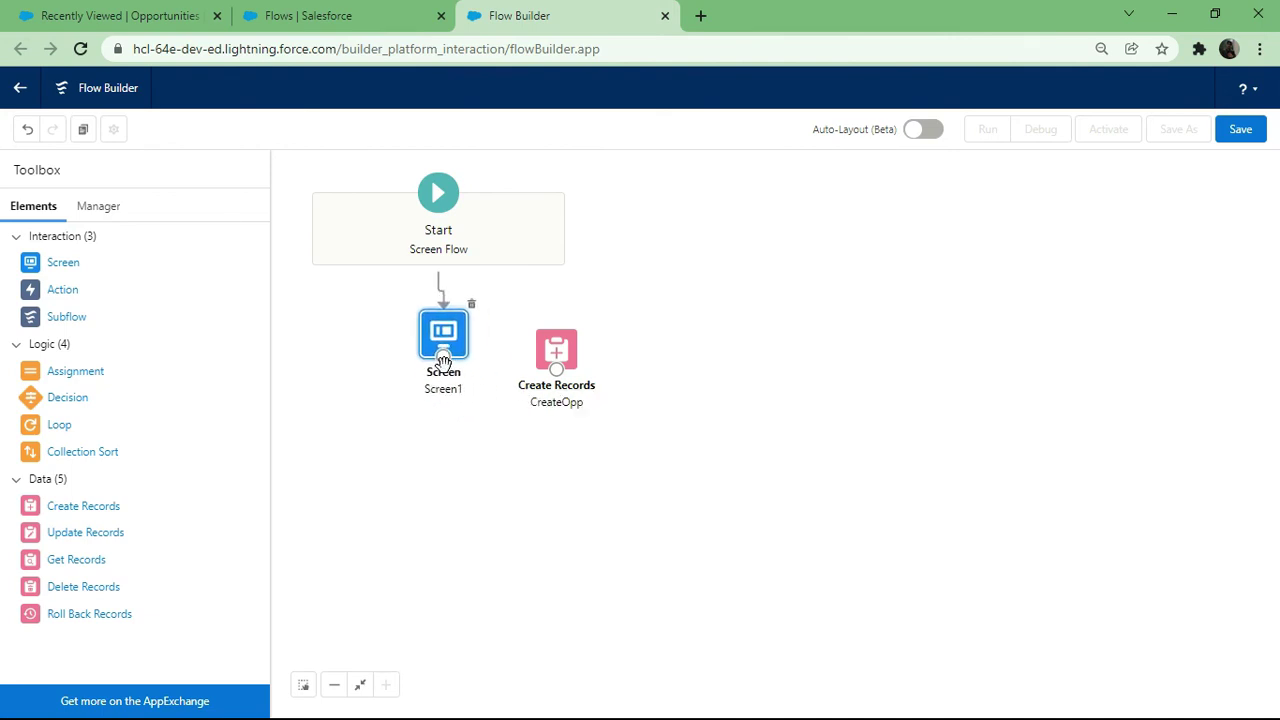
{"action": "left_click_drag", "start_coordinate": [443, 357], "coordinate": [570, 349]}
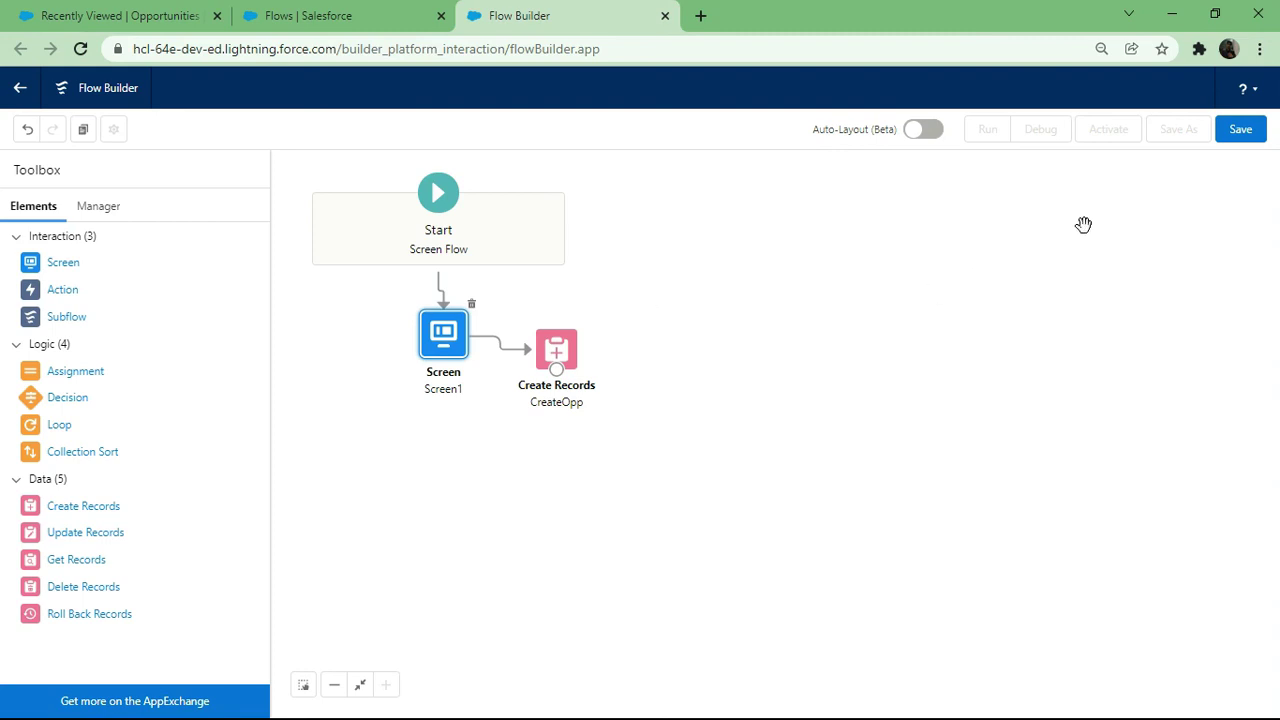
Save the flow with label 'Create opp' and API name Create_opp.
{"action": "left_click", "coordinate": [1248, 140]}
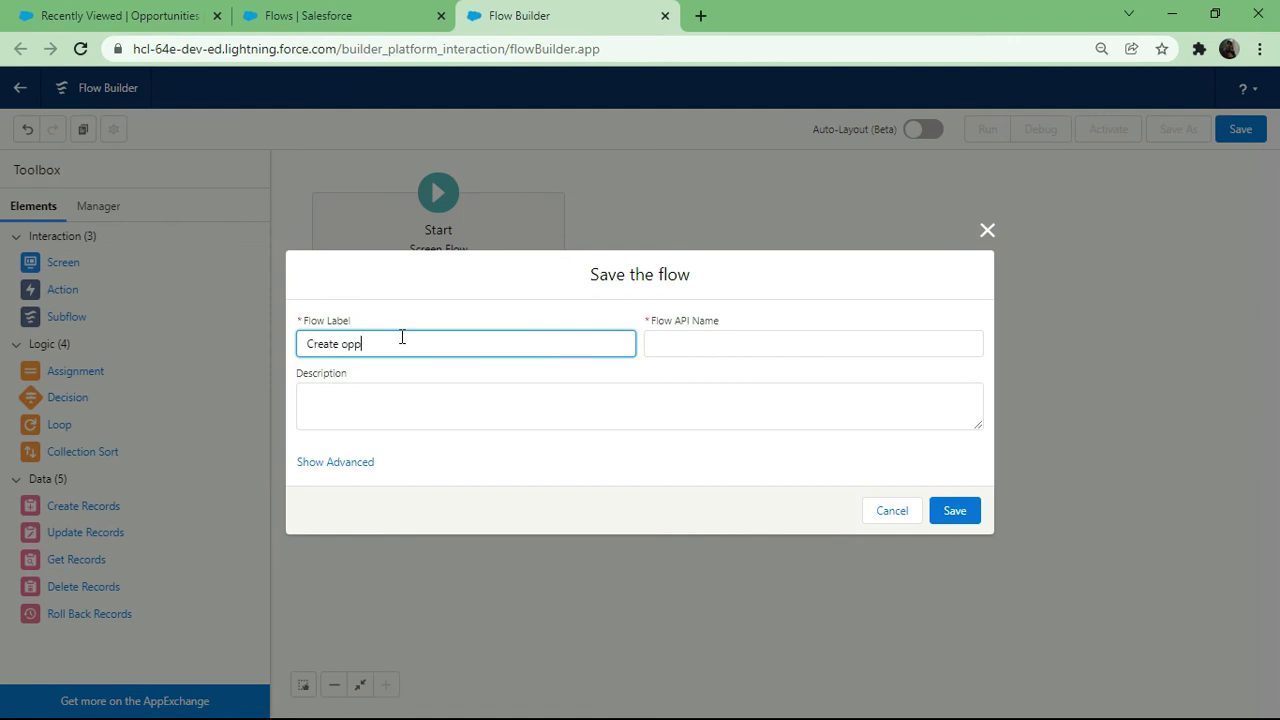
{"action": "left_click", "coordinate": [672, 344]}
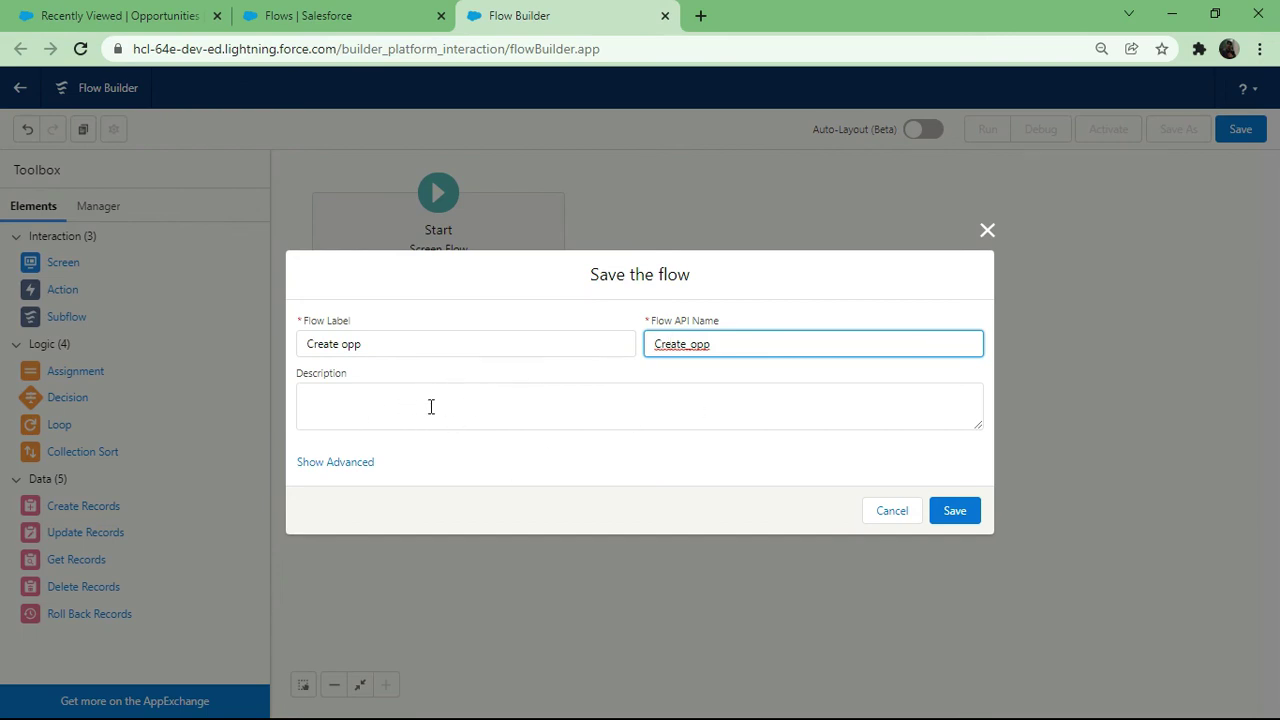
{"action": "left_click", "coordinate": [954, 513]}
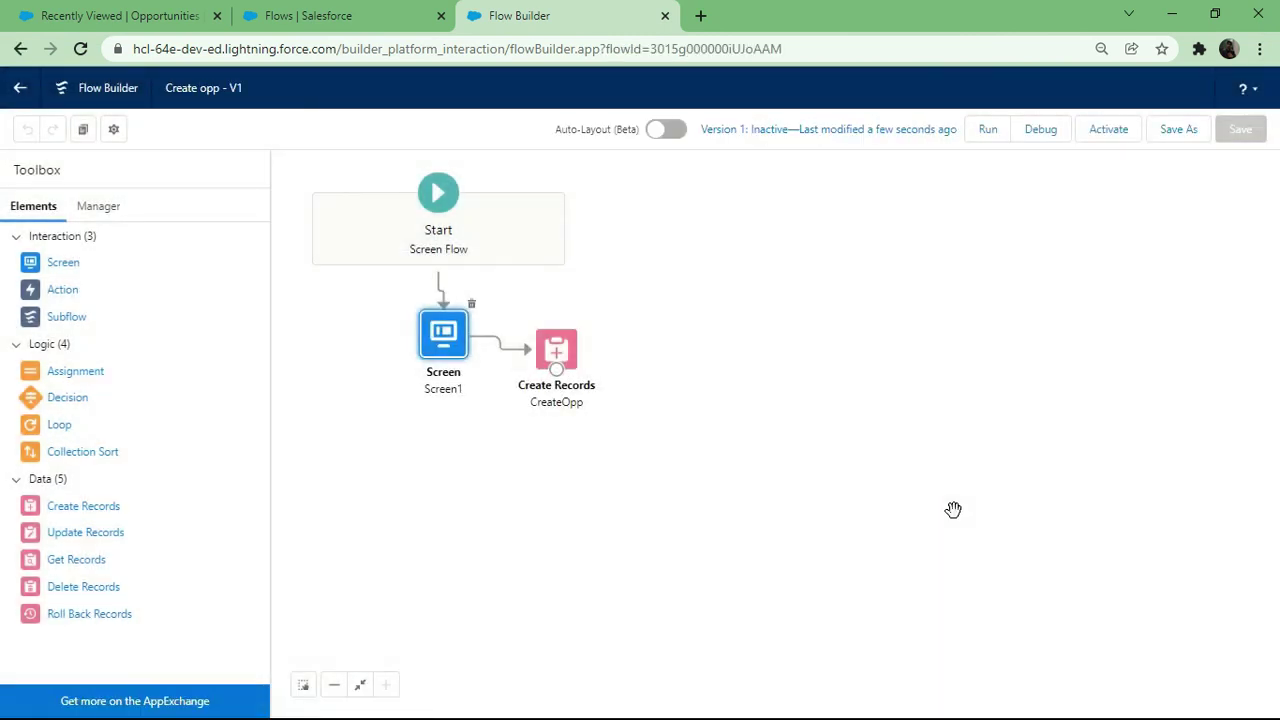
Run the saved Create opp flow in a new tab.
{"action": "left_click", "coordinate": [986, 131]}
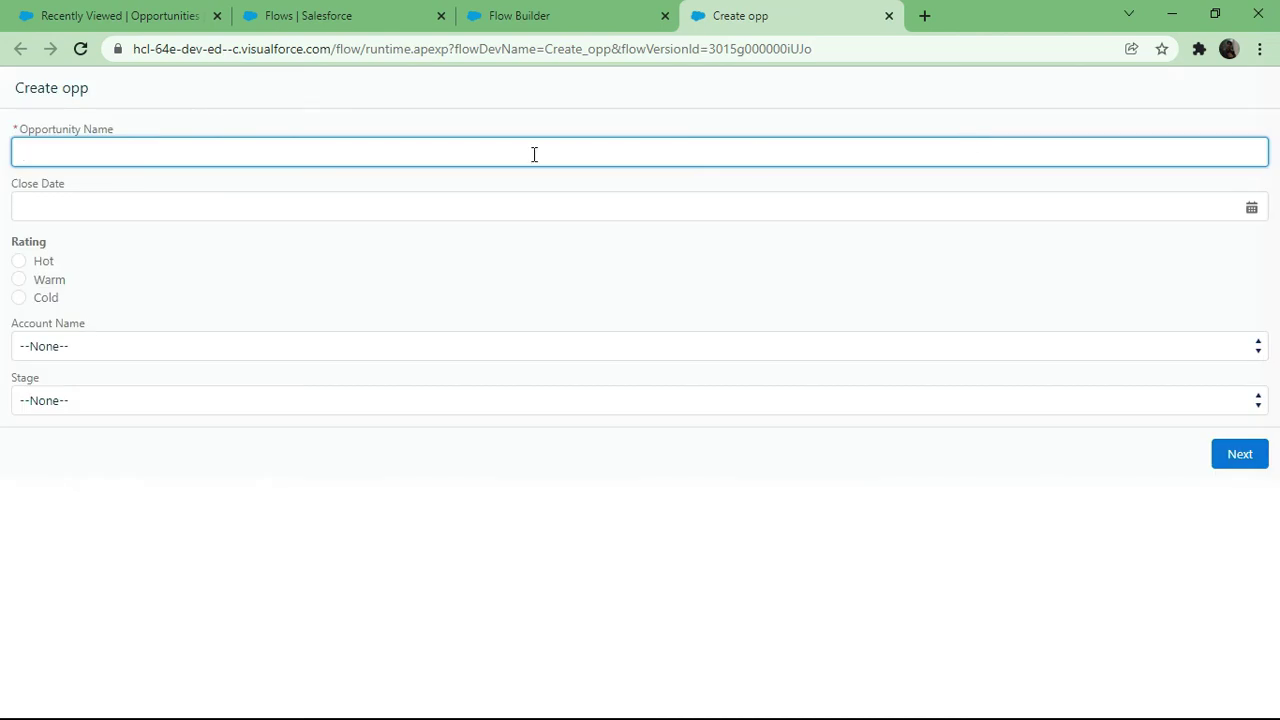
Enter the opportunity name, close date 20-Dec-2021 and rating Hot.
{"action": "type", "text": "Shivam Kumar"}
{"action": "left_click", "coordinate": [68, 205]}
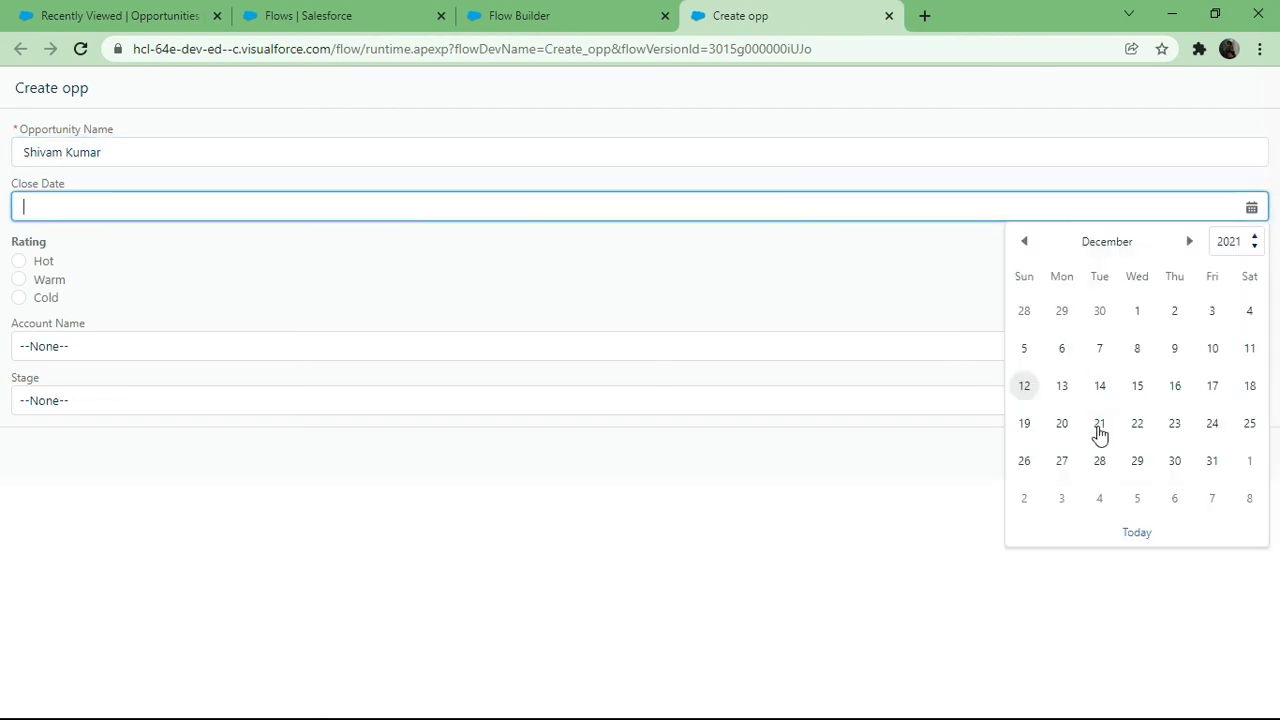
{"action": "left_click", "coordinate": [1059, 432]}
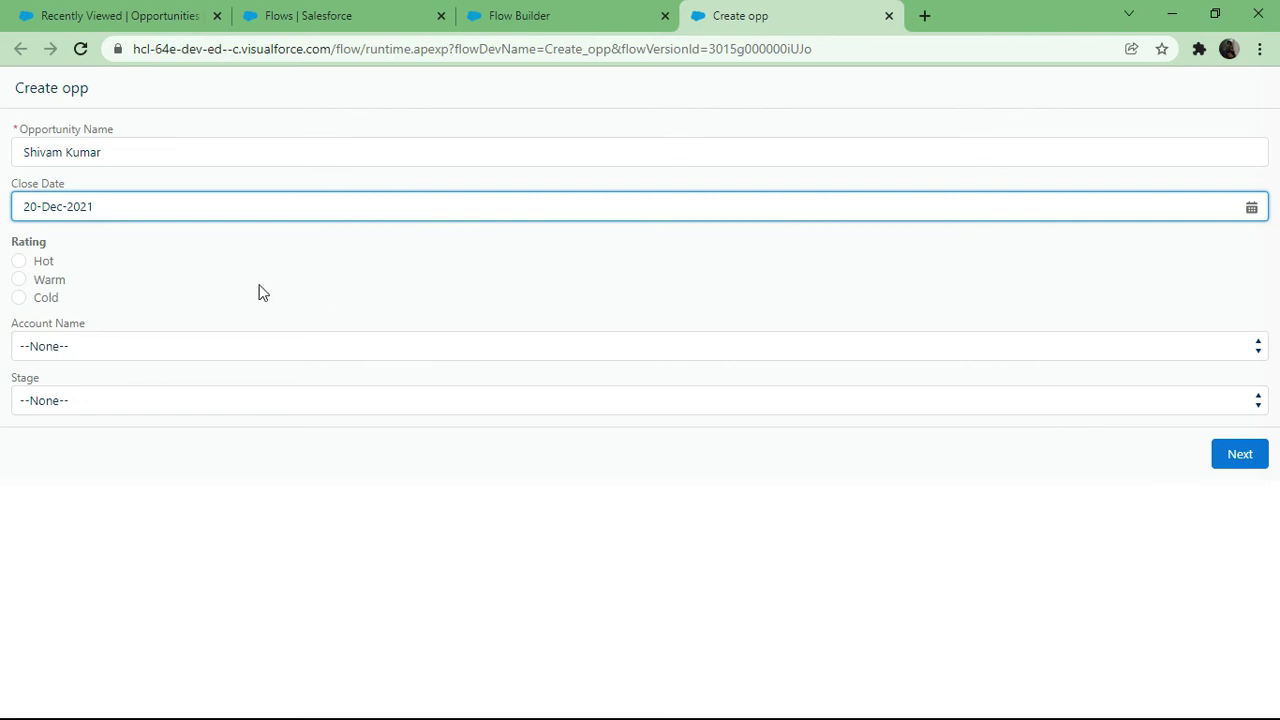
{"action": "left_click", "coordinate": [20, 262]}
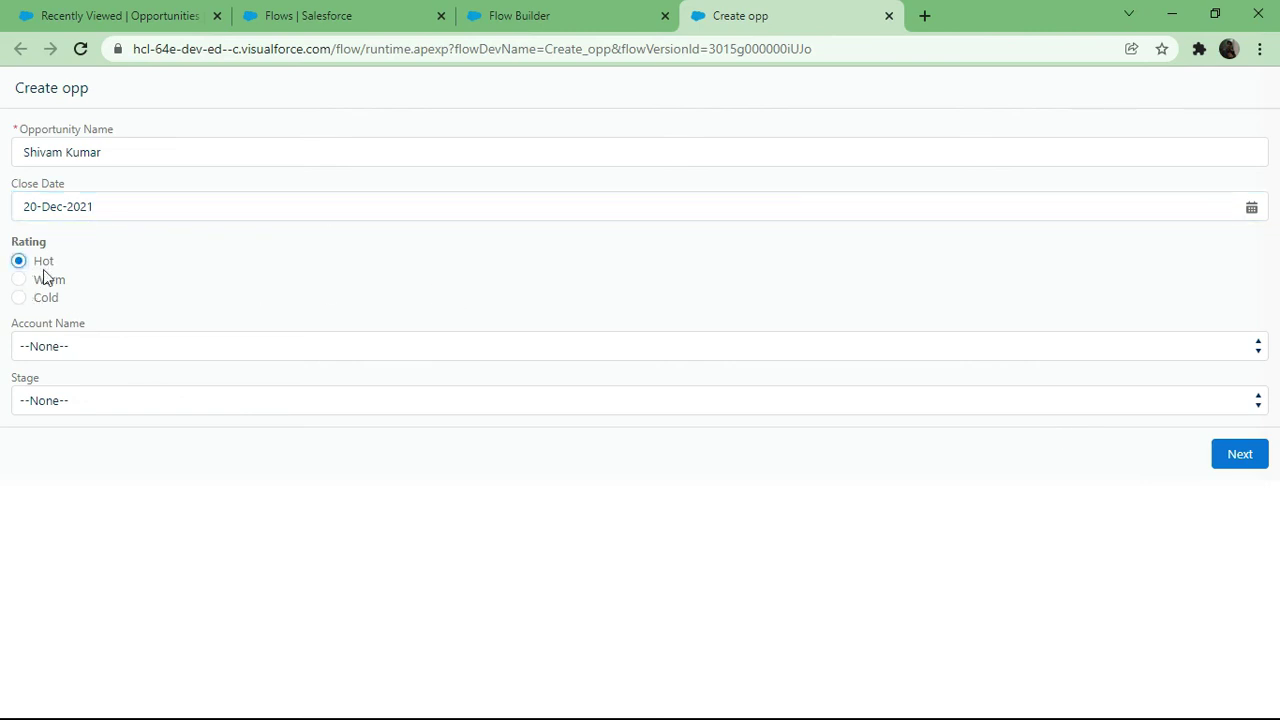
Choose account Edge Communications and stage Qualification, then submit the form.
{"action": "left_click", "coordinate": [70, 352]}
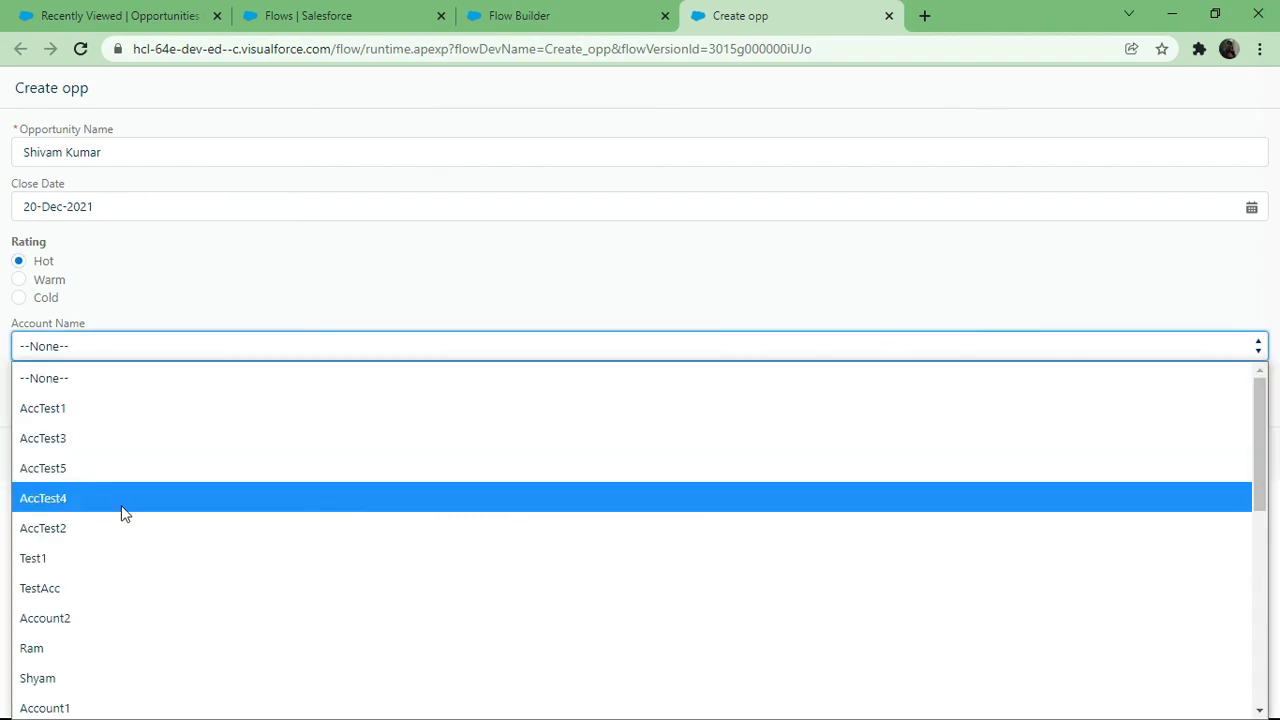
{"action": "scroll", "coordinate": [123, 511], "scroll_direction": "down", "scroll_amount": 4}
{"action": "scroll", "coordinate": [123, 511], "scroll_direction": "down", "scroll_amount": 4}
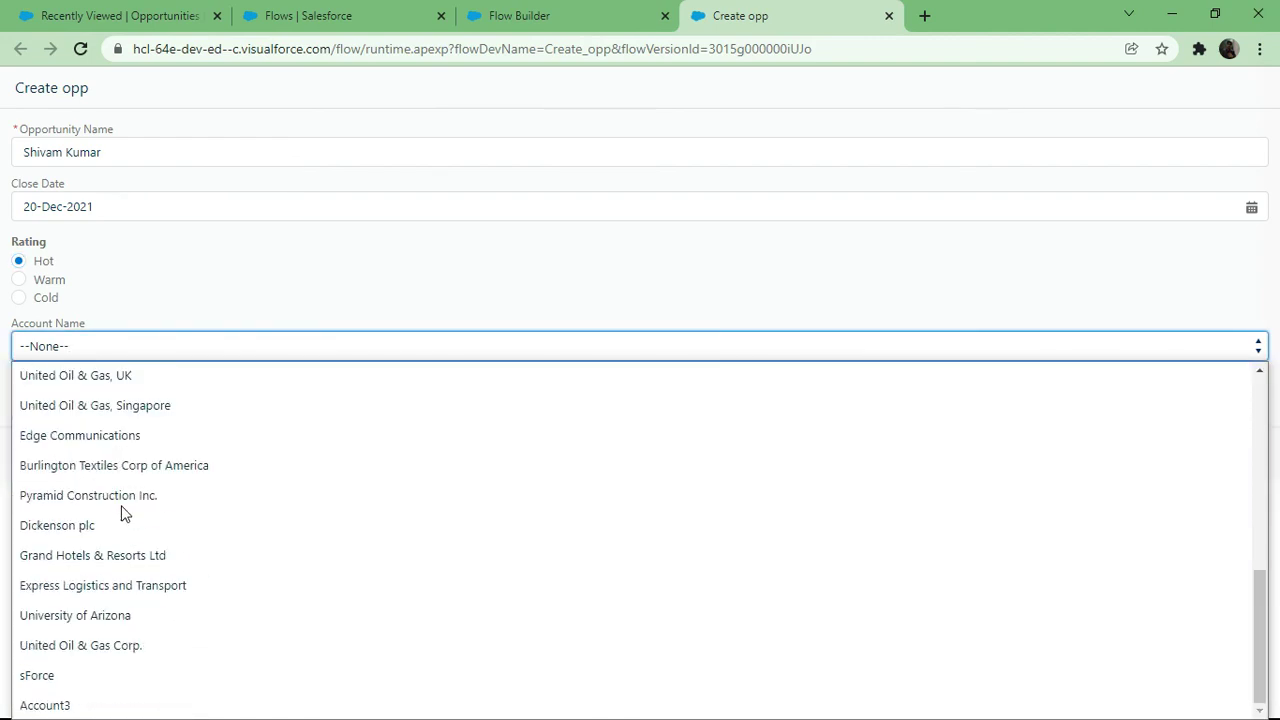
{"action": "scroll", "coordinate": [123, 511], "scroll_direction": "up", "scroll_amount": 3}
{"action": "scroll", "coordinate": [123, 513], "scroll_direction": "up", "scroll_amount": 5}
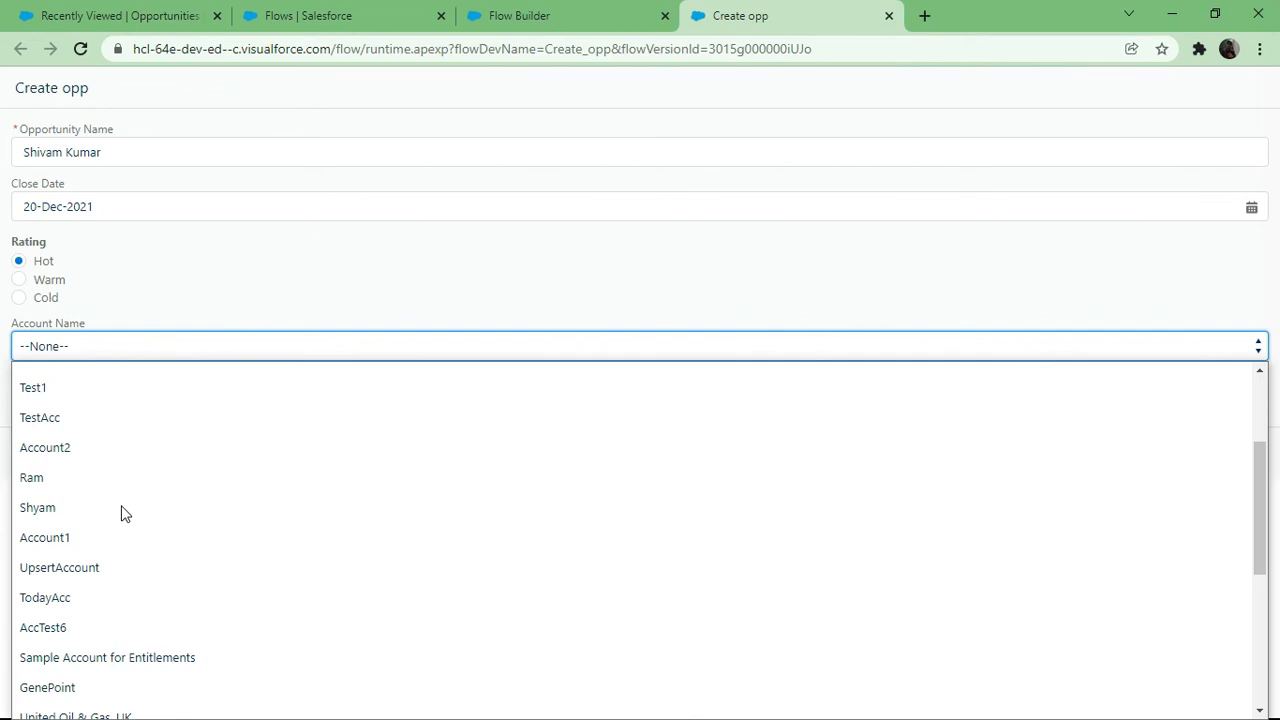
{"action": "scroll", "coordinate": [123, 513], "scroll_direction": "down", "scroll_amount": 6}
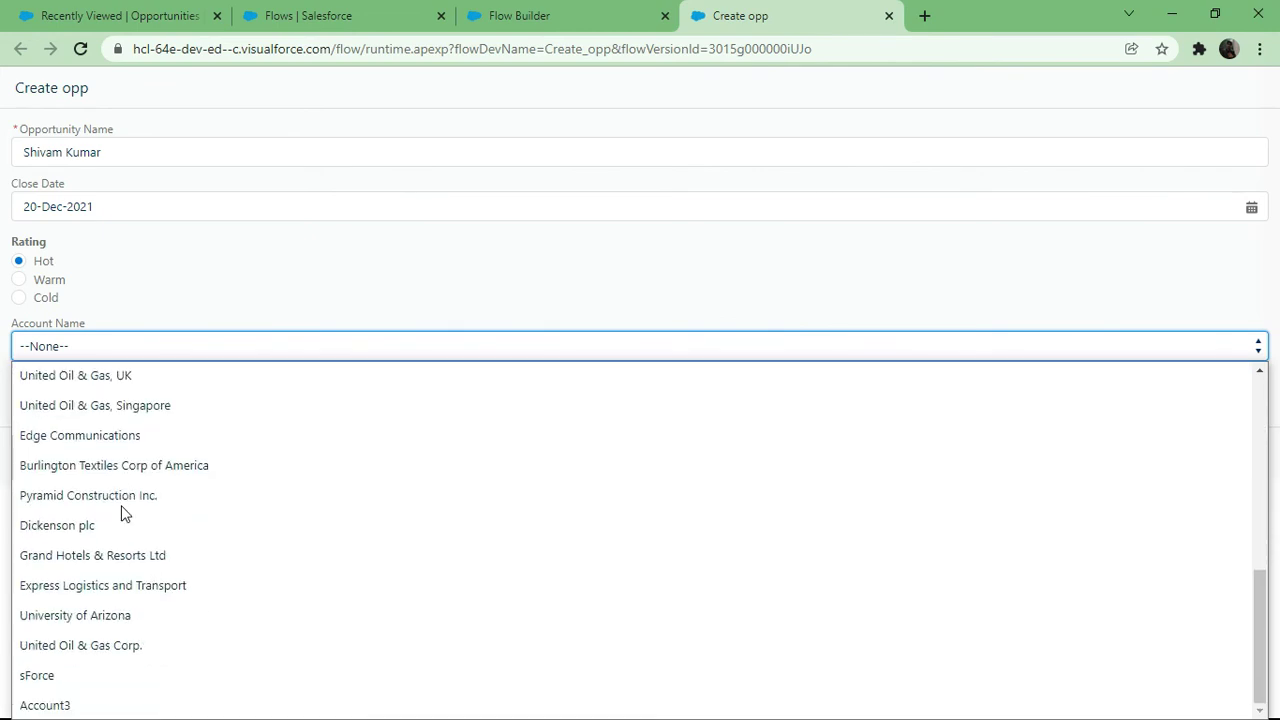
{"action": "left_click", "coordinate": [62, 440]}
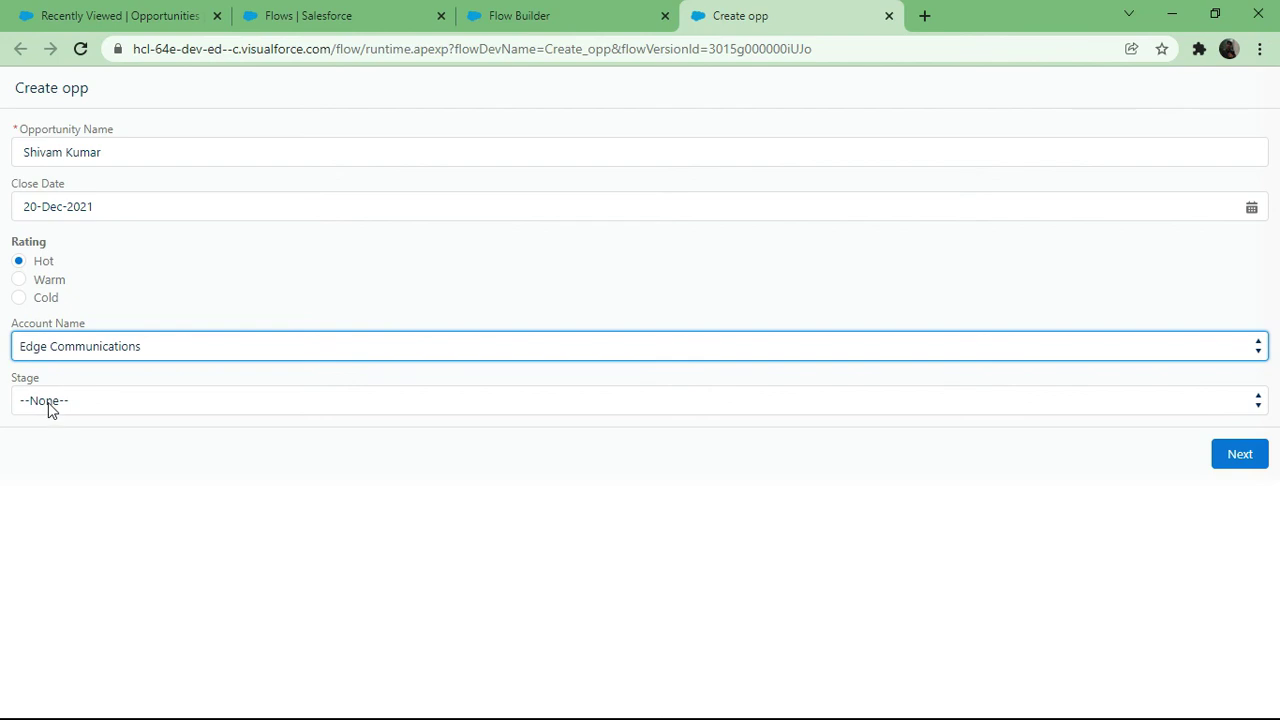
{"action": "left_click", "coordinate": [52, 405]}
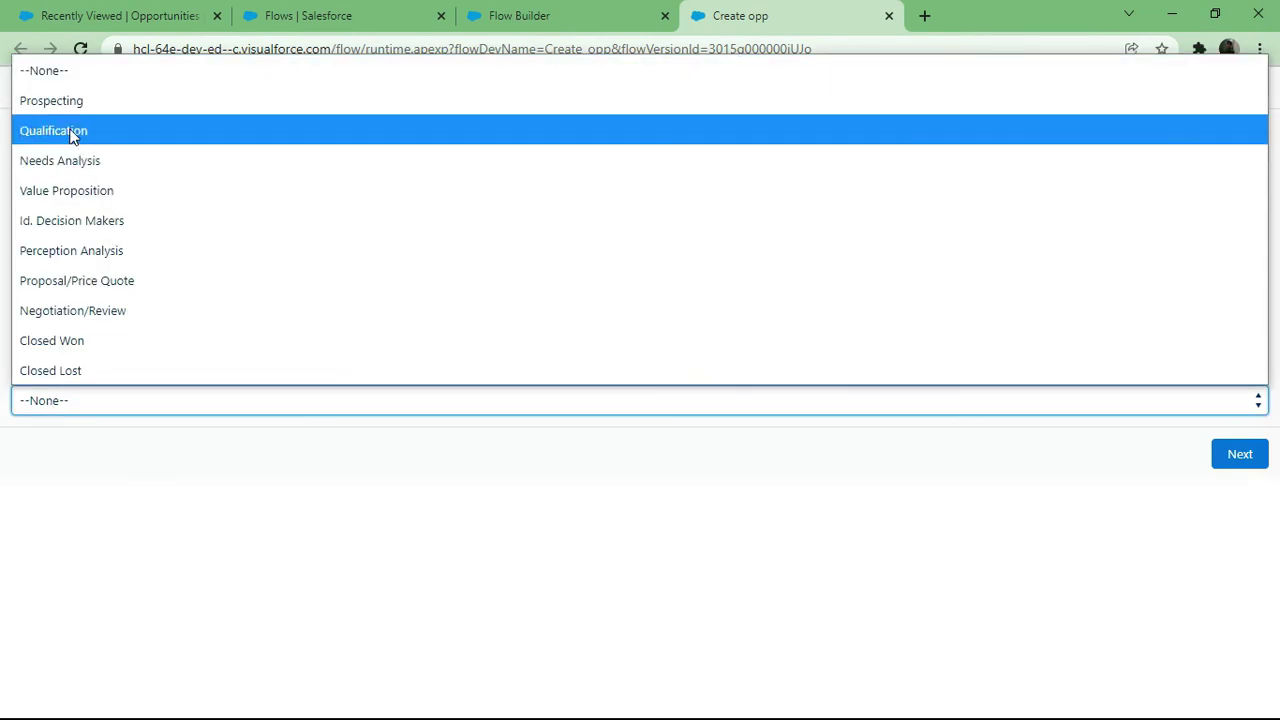
{"action": "left_click", "coordinate": [67, 135]}
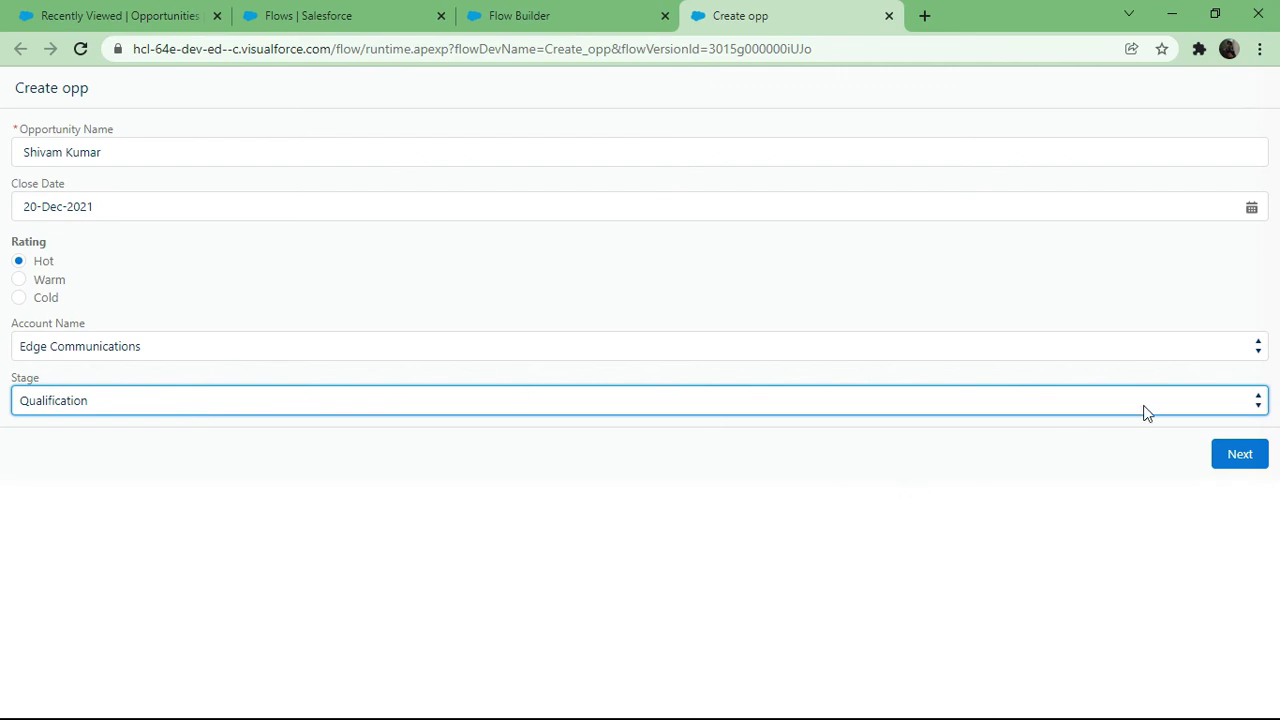
{"action": "left_click", "coordinate": [1240, 455]}
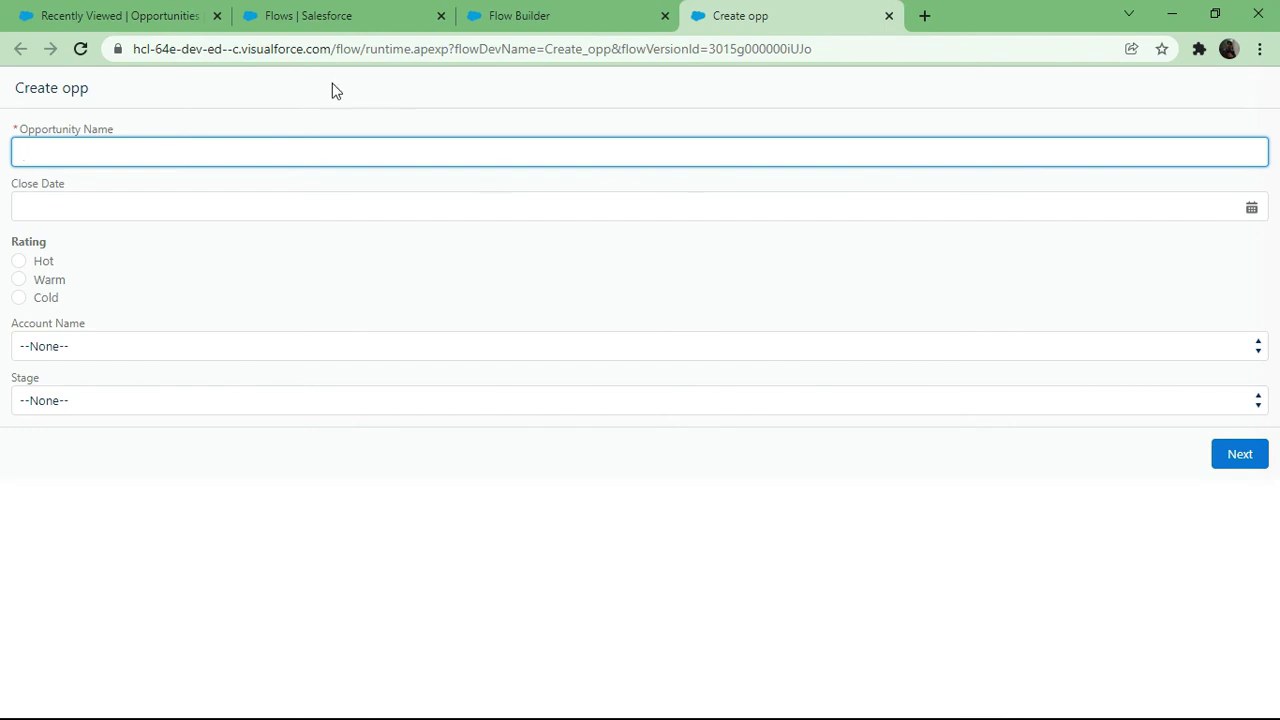
Refresh recently viewed opportunities and open the new Edge Communications opportunity.
{"action": "left_click", "coordinate": [110, 16]}
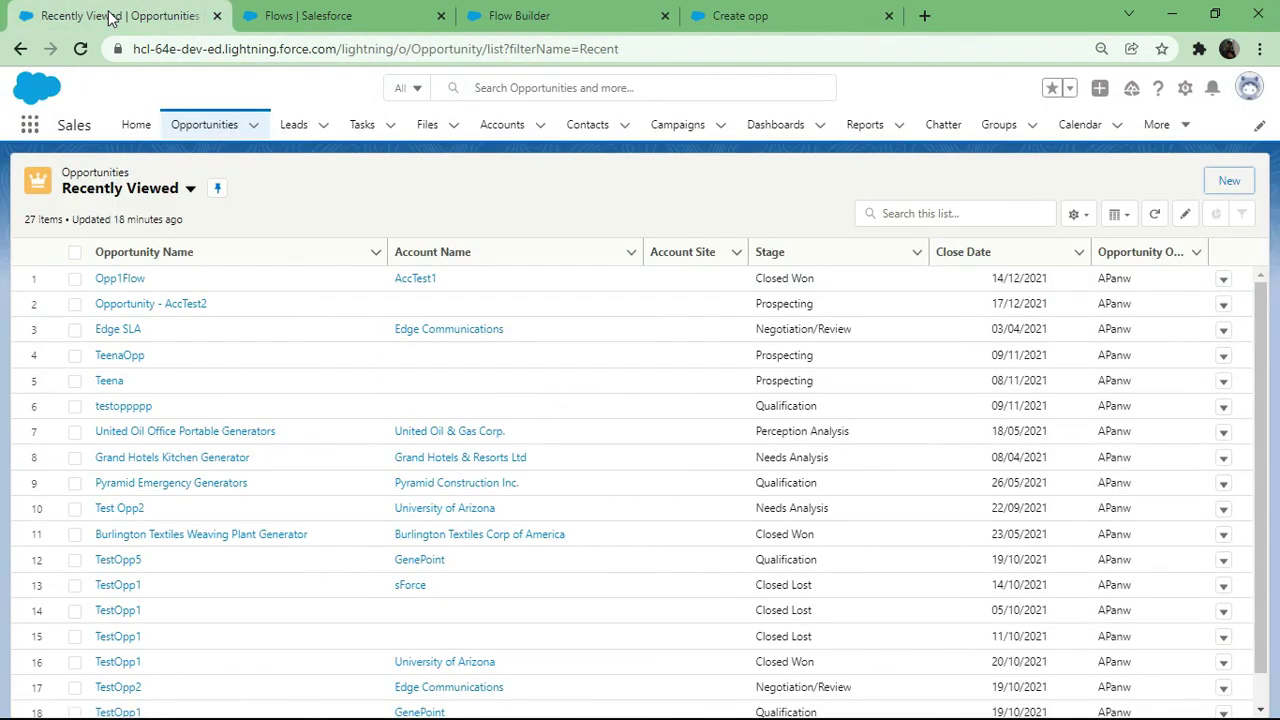
{"action": "left_click", "coordinate": [80, 49]}
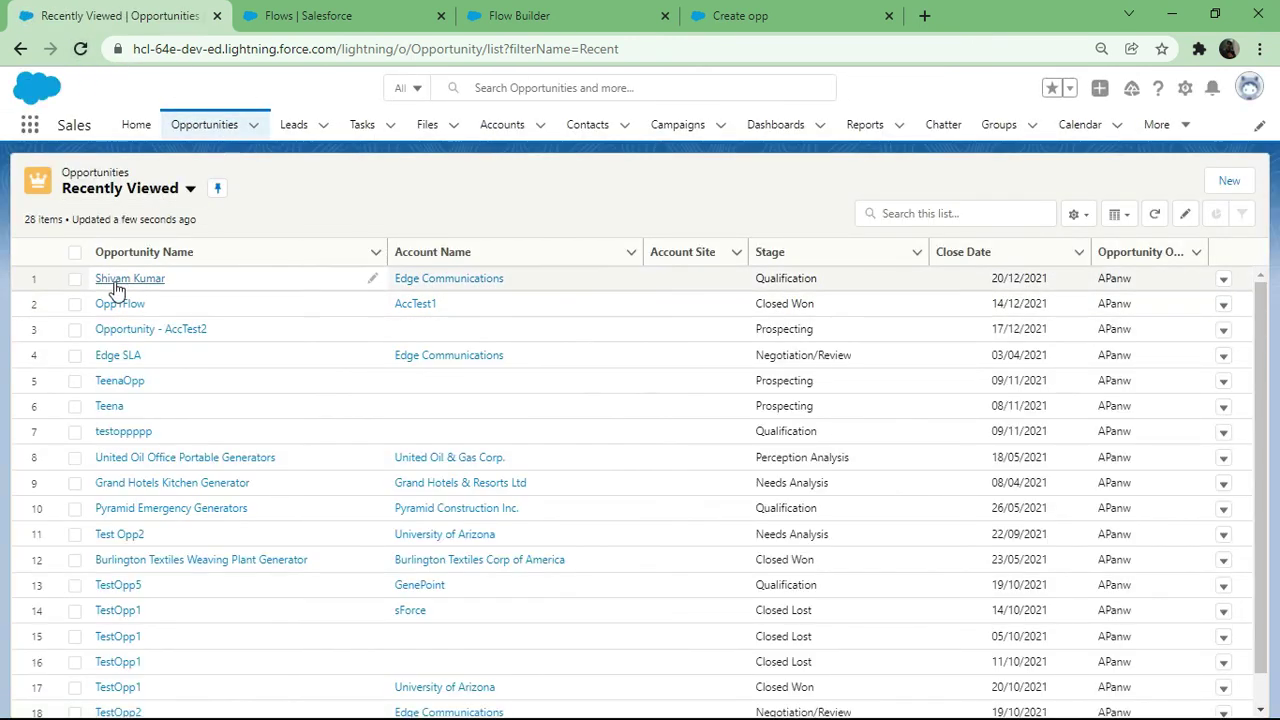
{"action": "left_click", "coordinate": [110, 280]}
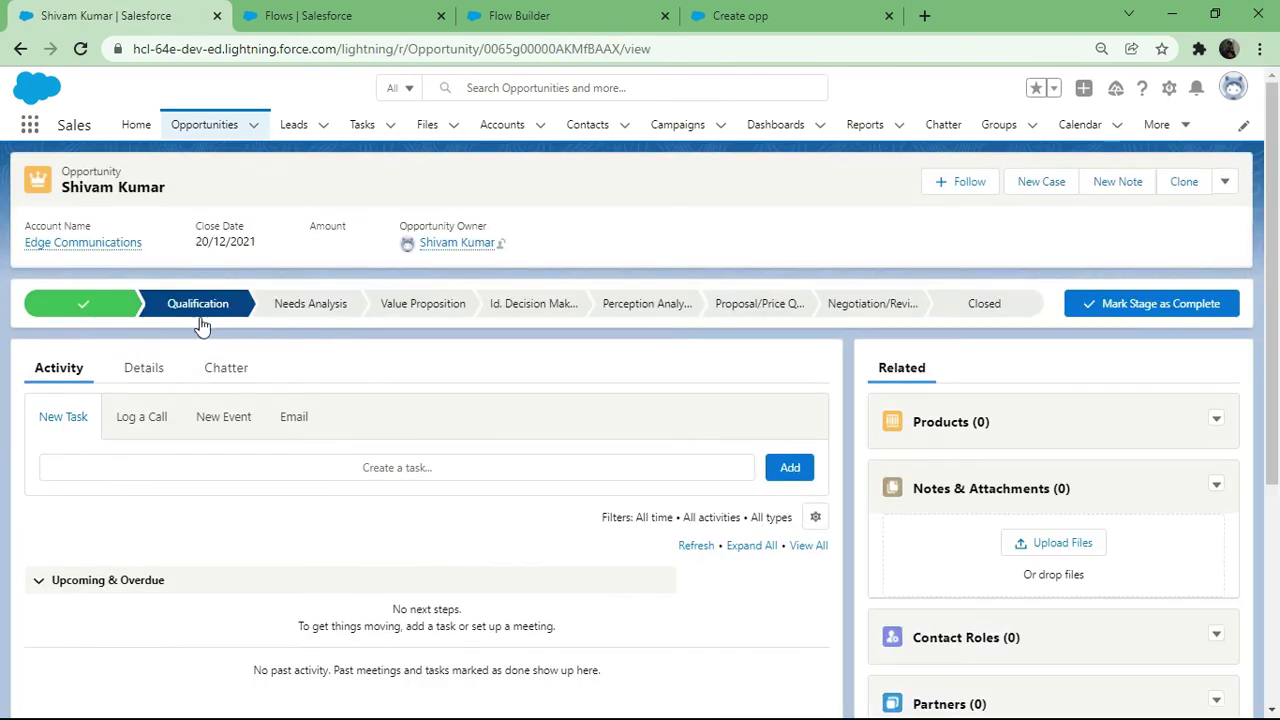
Check the opportunity details show Rating Hot, cancelling the Rating edit unchanged.
{"action": "left_click", "coordinate": [157, 374]}
{"action": "scroll", "coordinate": [246, 451], "scroll_direction": "down", "scroll_amount": 2}
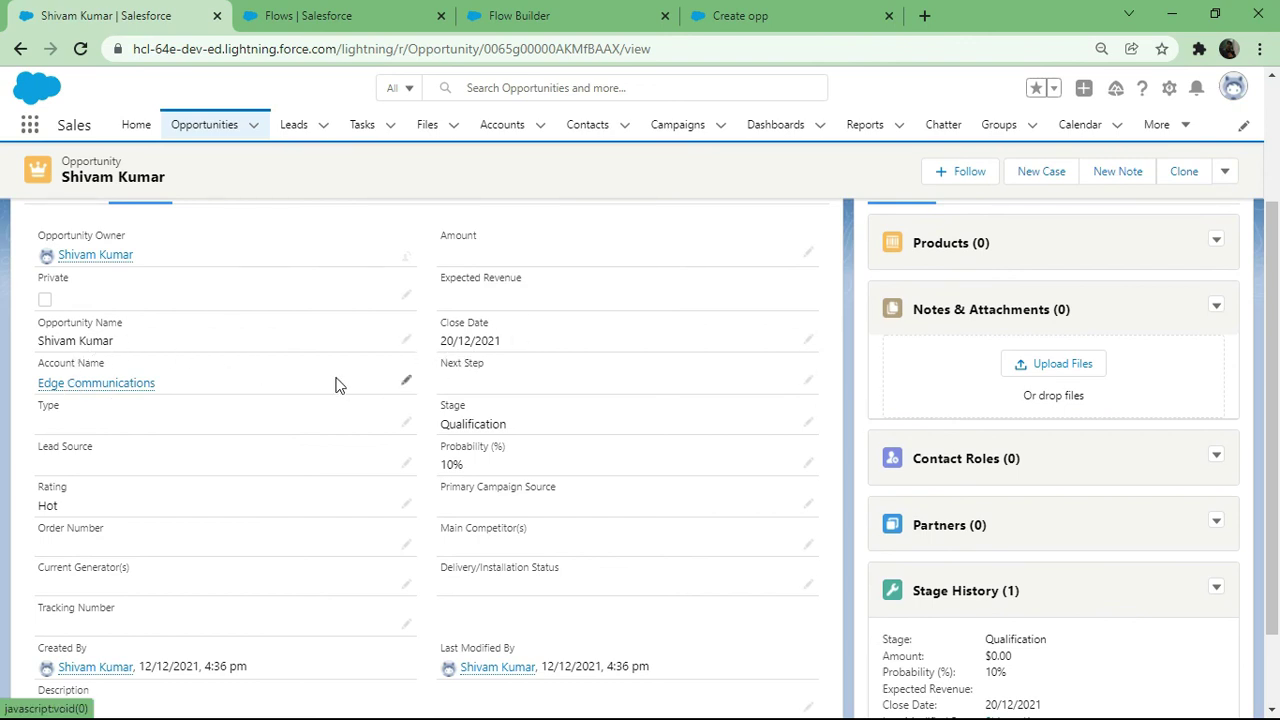
{"action": "scroll", "coordinate": [337, 383], "scroll_direction": "down", "scroll_amount": 1}
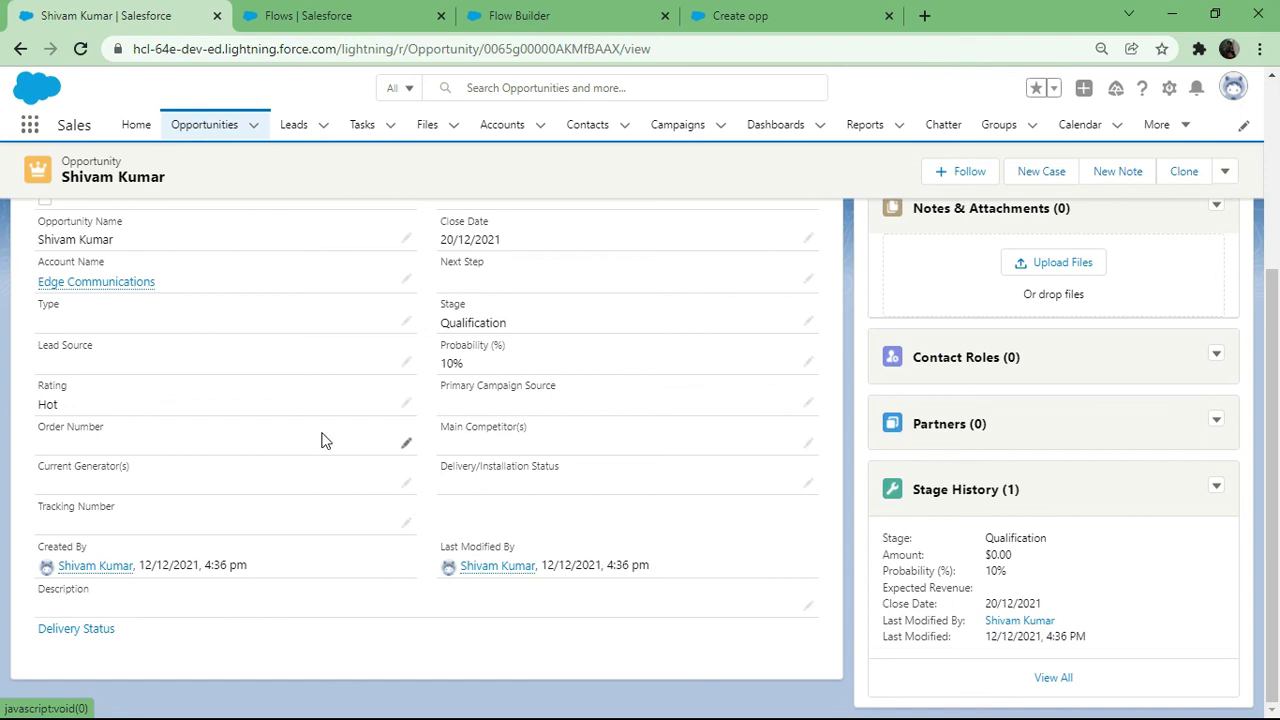
{"action": "left_click", "coordinate": [408, 408]}
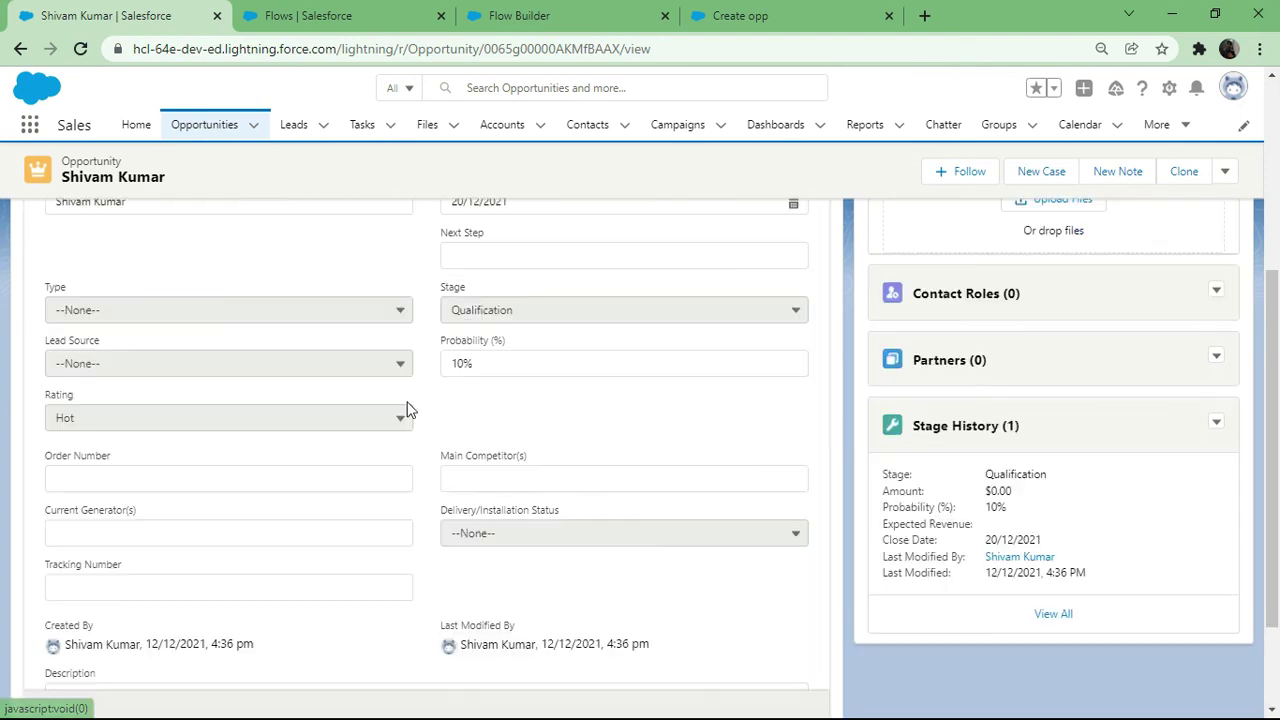
{"action": "left_click", "coordinate": [291, 425]}
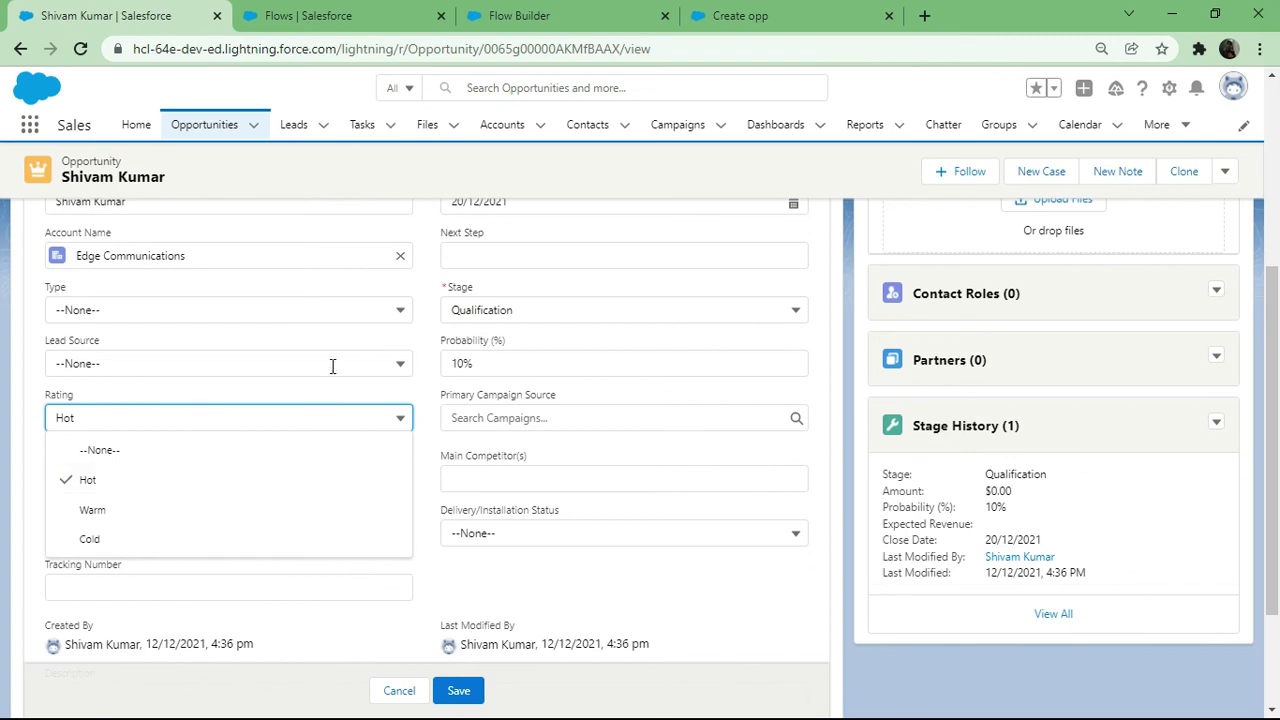
{"action": "scroll", "coordinate": [266, 394], "scroll_direction": "up", "scroll_amount": 1}
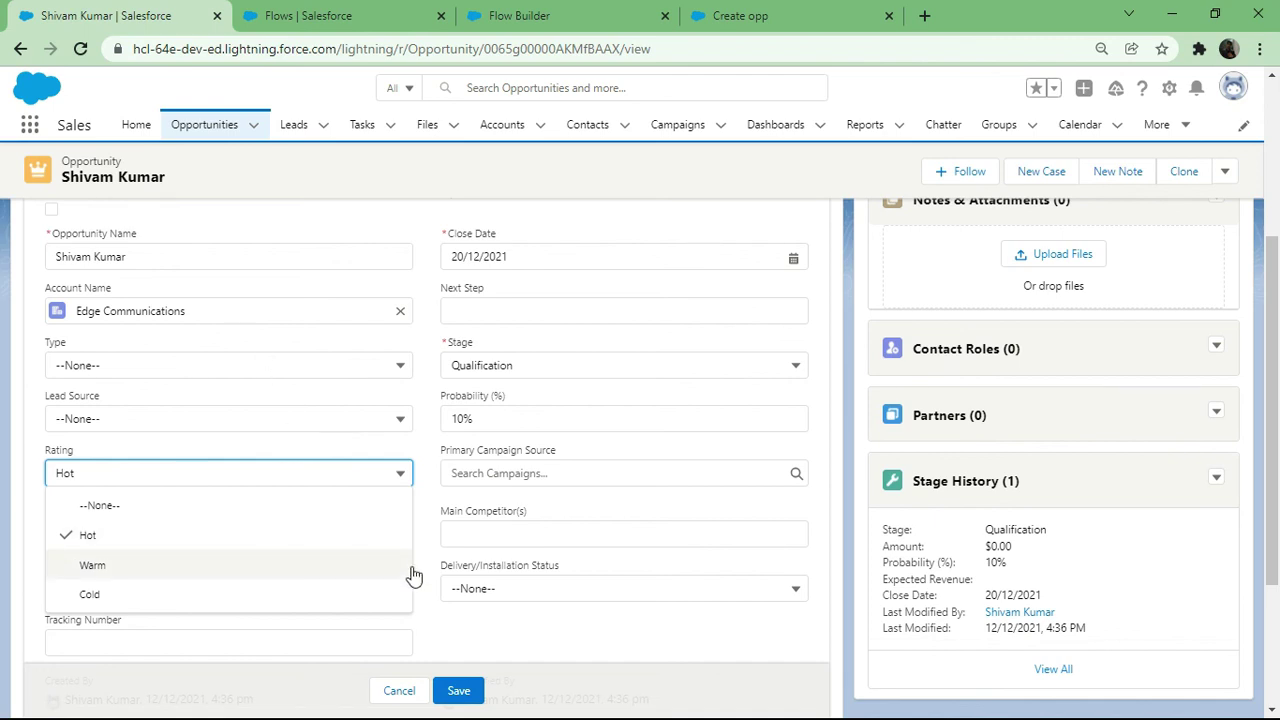
{"action": "left_click", "coordinate": [410, 697]}
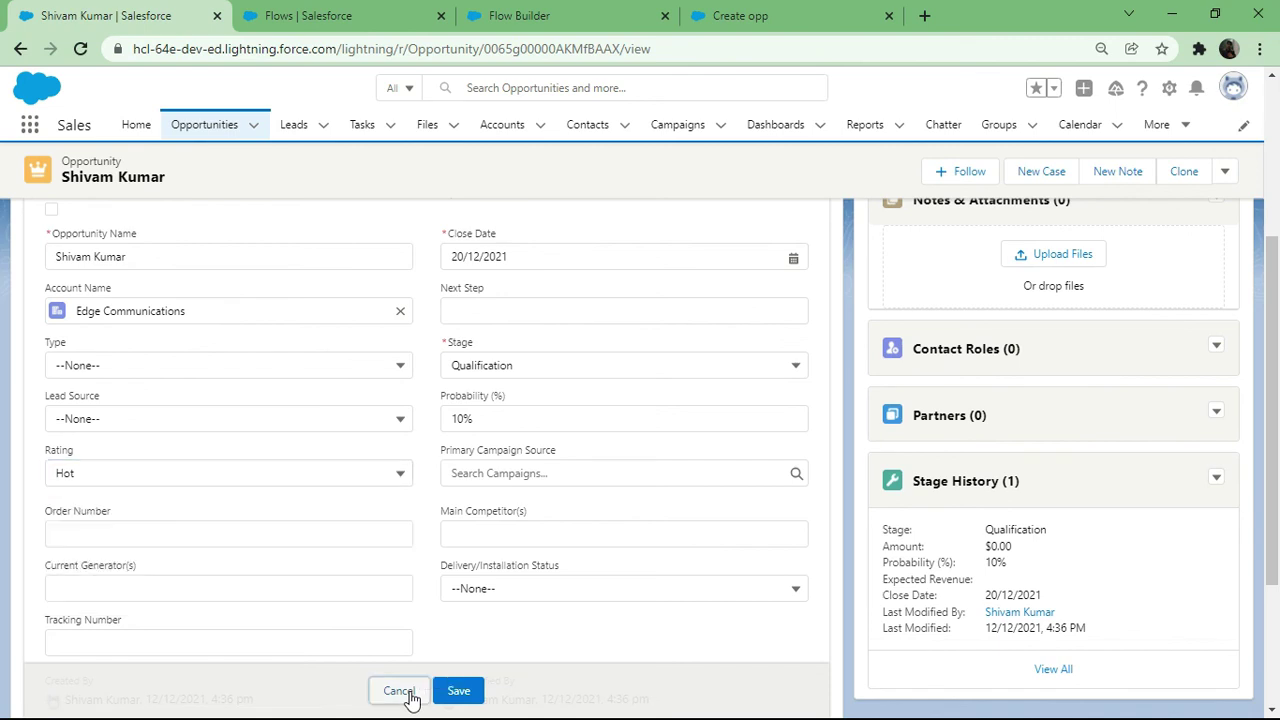
Review Screen1's Close Date, Rating, Account Name and Stage components, closing without changes.
{"action": "left_click", "coordinate": [560, 18]}
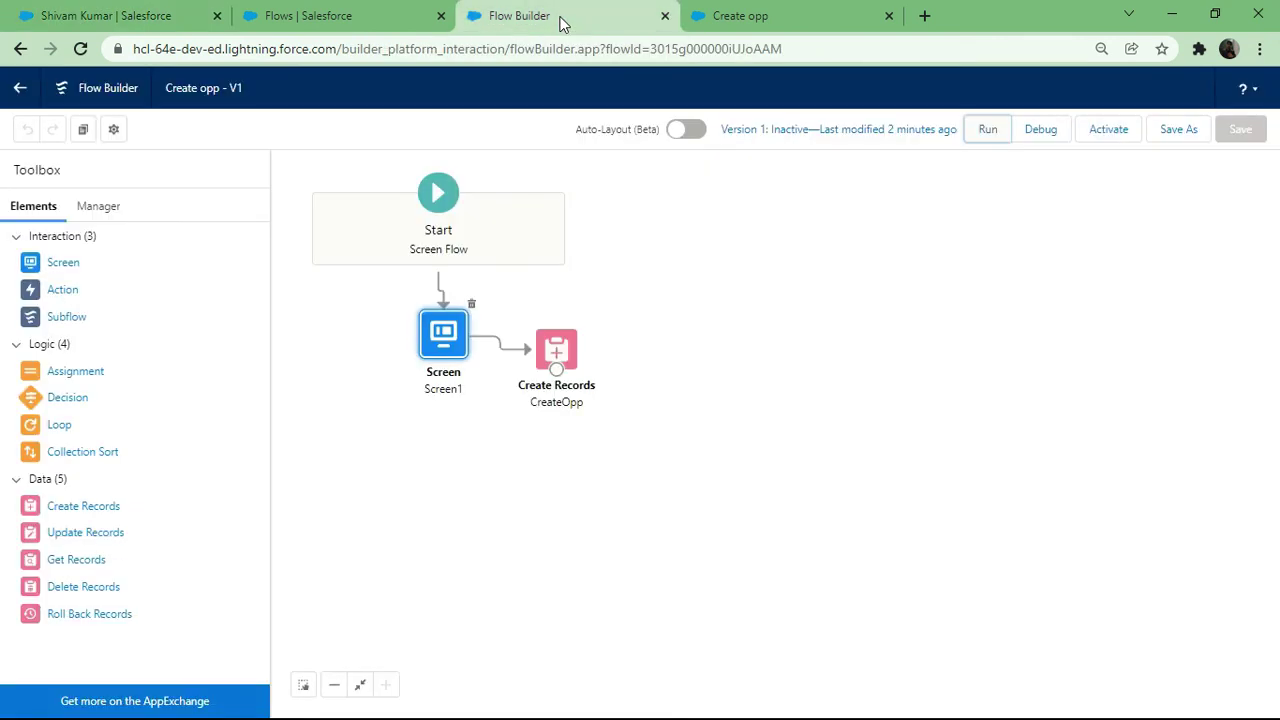
{"action": "double_click", "coordinate": [445, 343]}
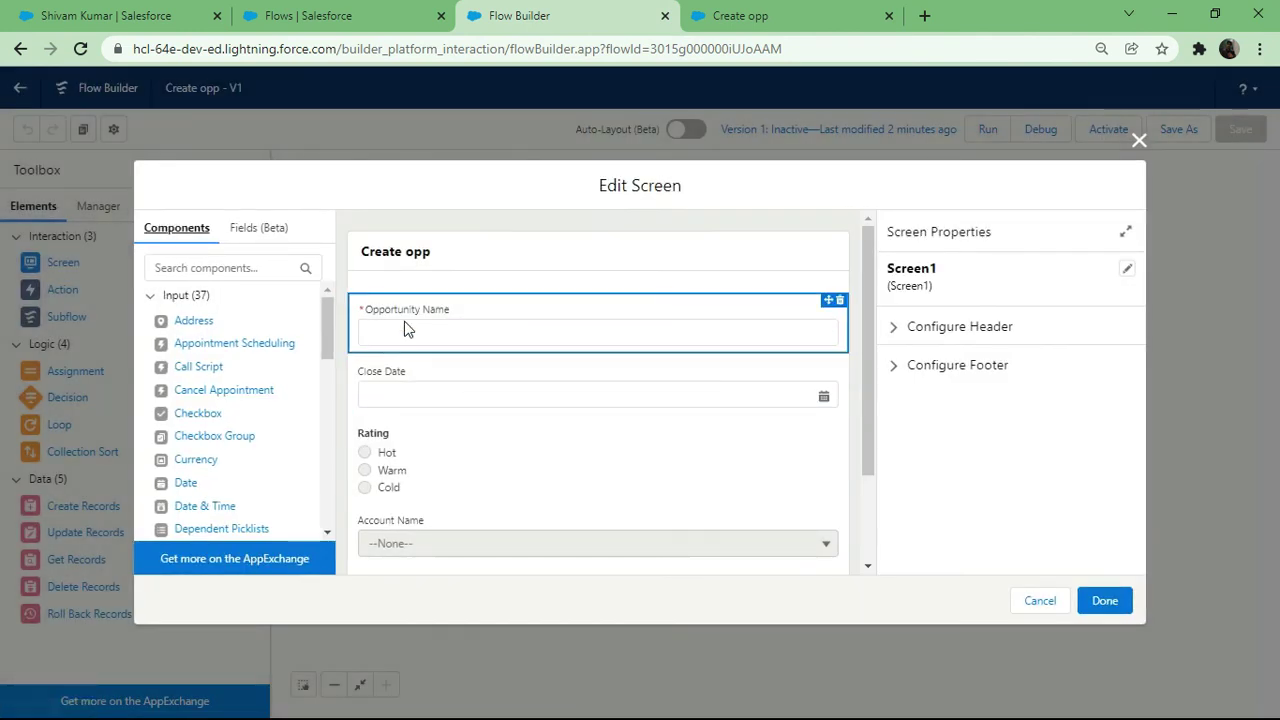
{"action": "left_click", "coordinate": [392, 372]}
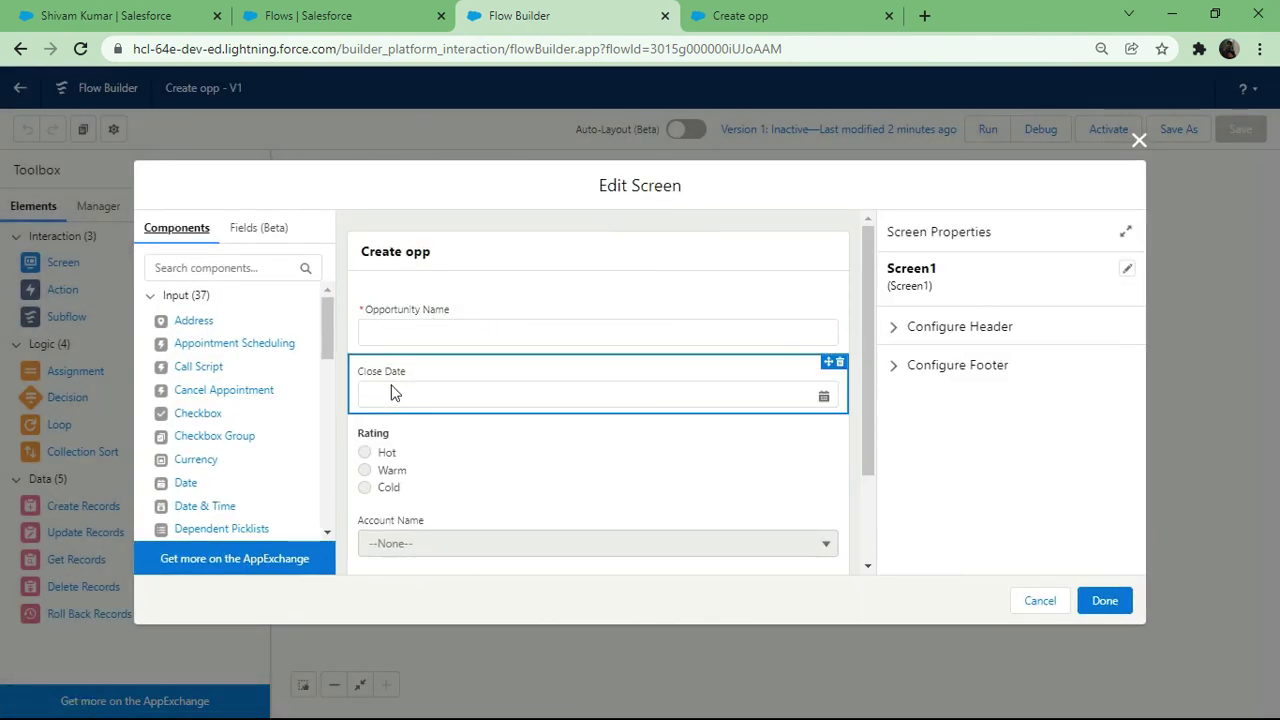
{"action": "left_click", "coordinate": [384, 445]}
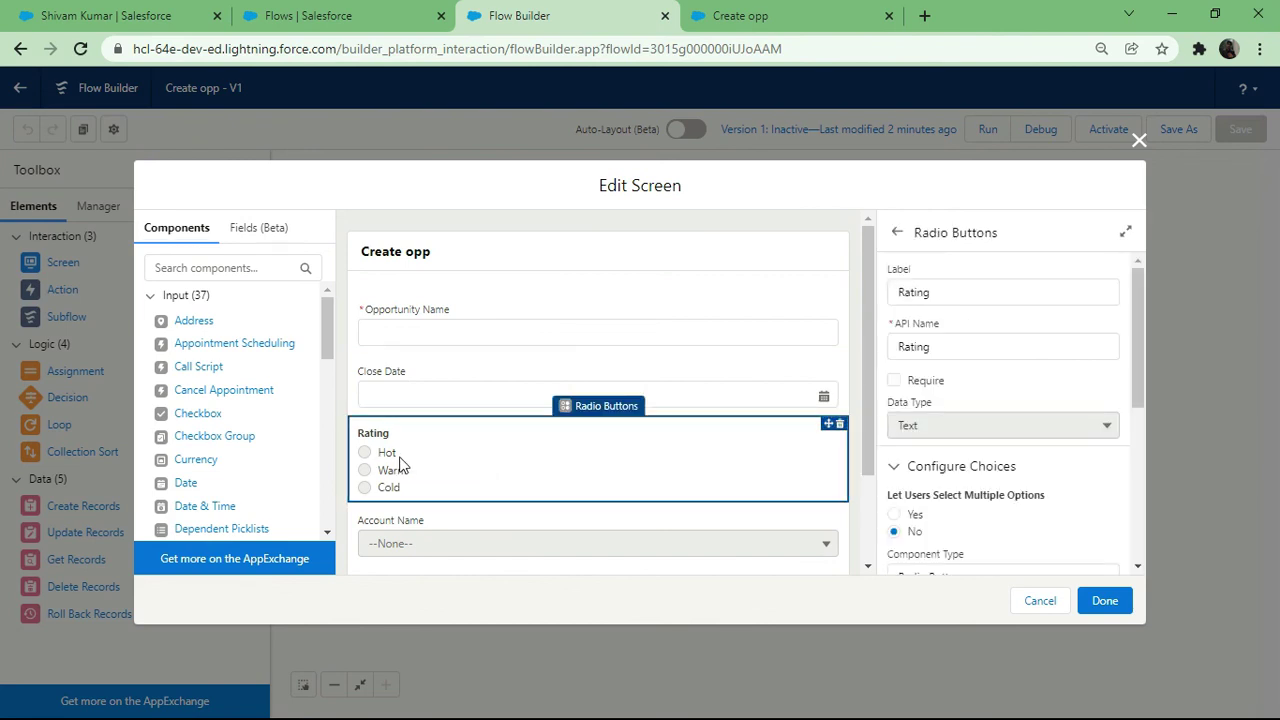
{"action": "scroll", "coordinate": [1003, 453], "scroll_direction": "down", "scroll_amount": 5}
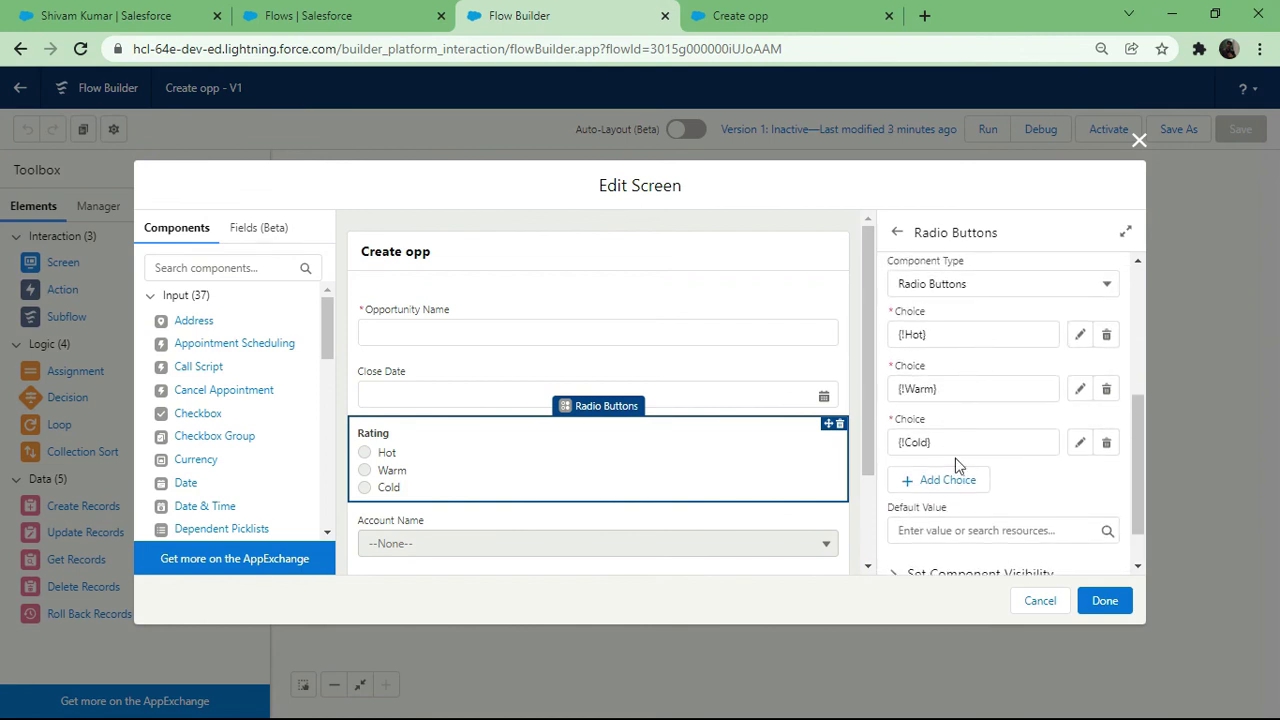
{"action": "scroll", "coordinate": [583, 466], "scroll_direction": "down", "scroll_amount": 2}
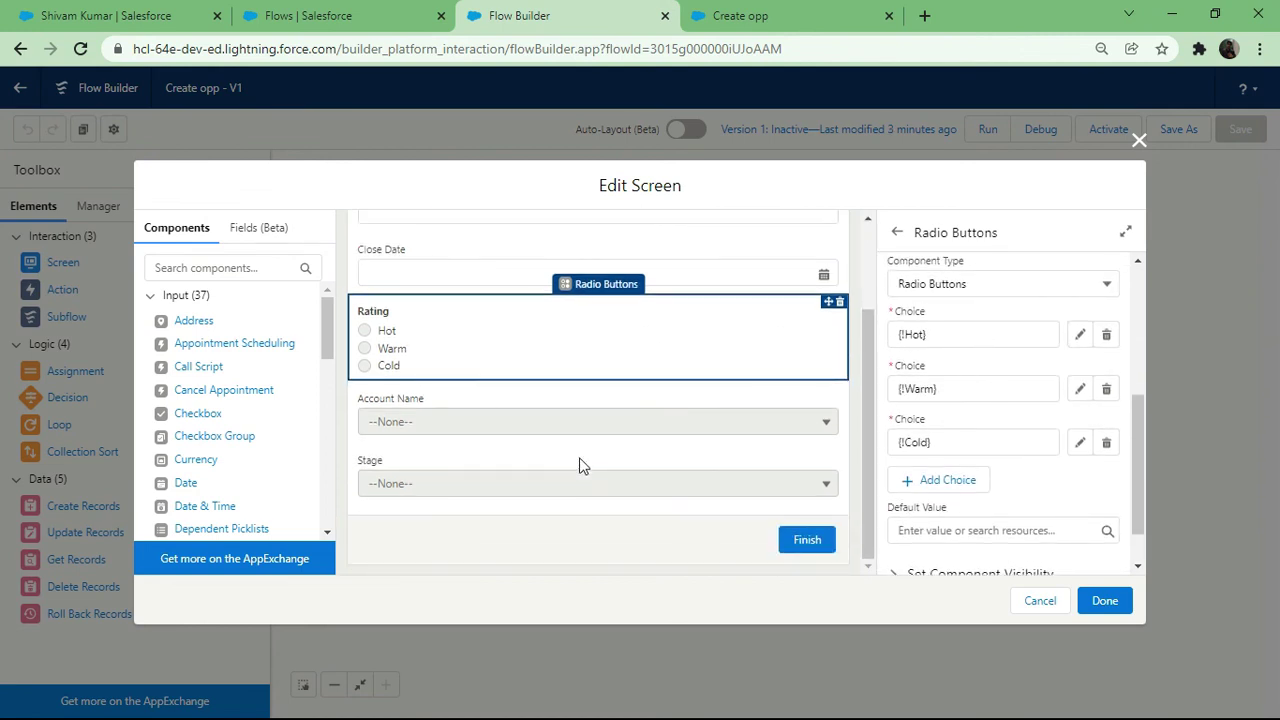
{"action": "left_click", "coordinate": [477, 421]}
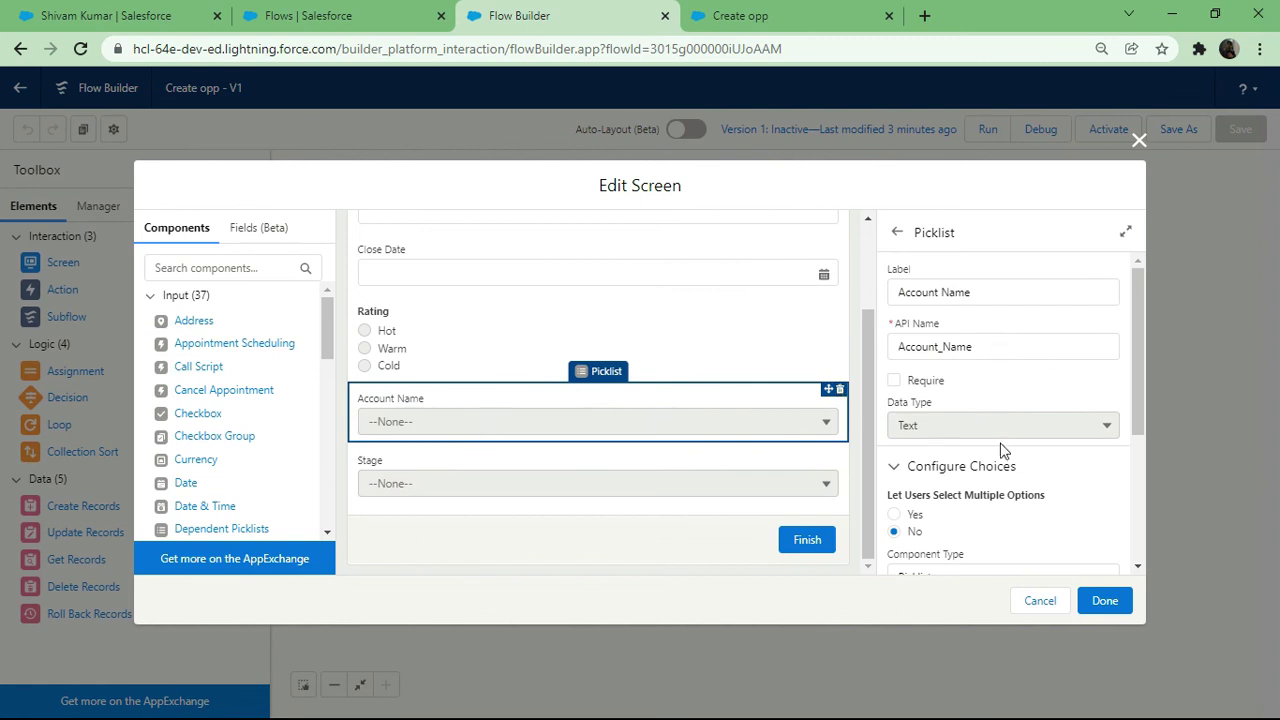
{"action": "left_click", "coordinate": [567, 471]}
{"action": "scroll", "coordinate": [975, 451], "scroll_direction": "down", "scroll_amount": 2}
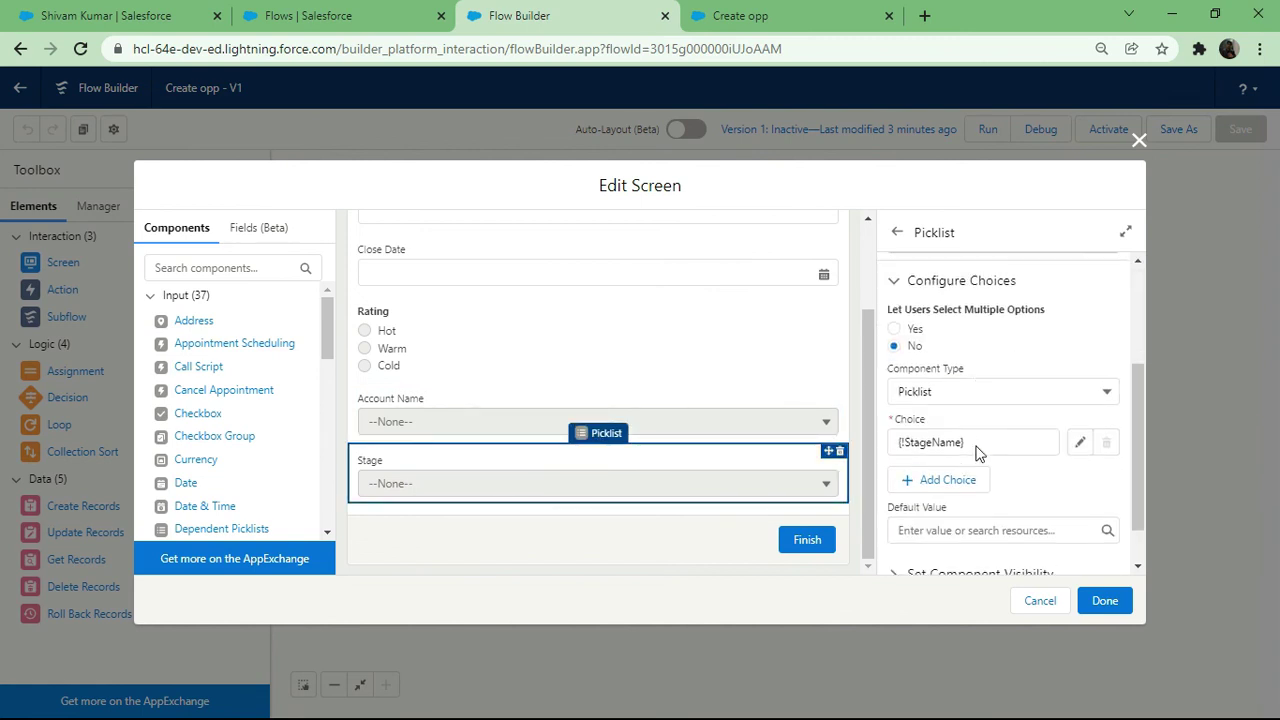
{"action": "left_click", "coordinate": [1040, 601]}
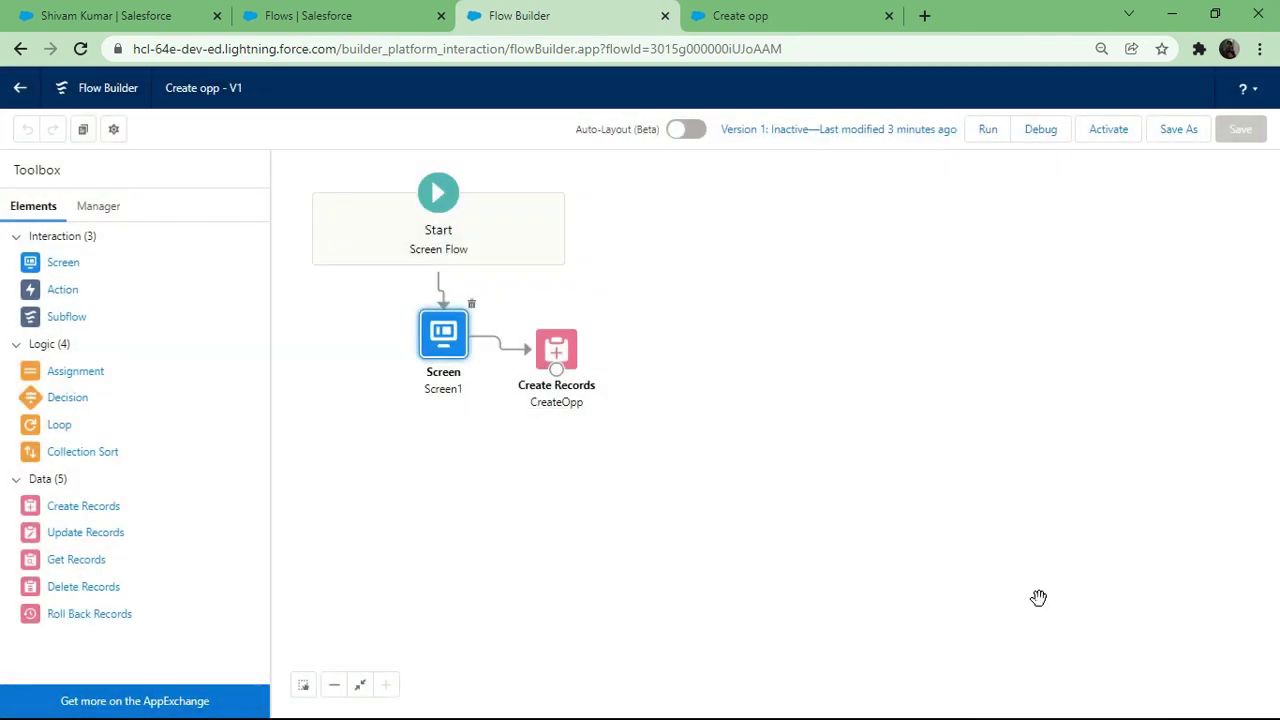
{"action": "left_click", "coordinate": [563, 349]}
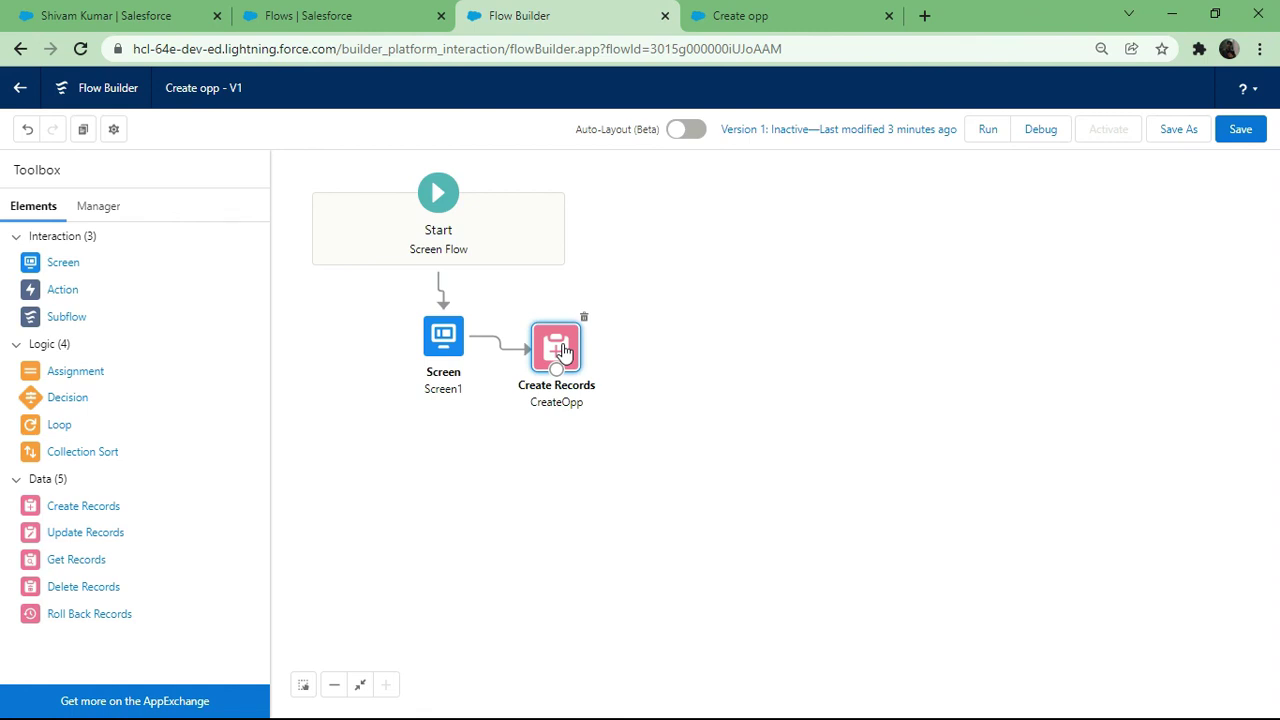
Review the CreateOpp field mappings, cancel unchanged, and return to the opportunity record.
{"action": "double_click", "coordinate": [563, 349]}
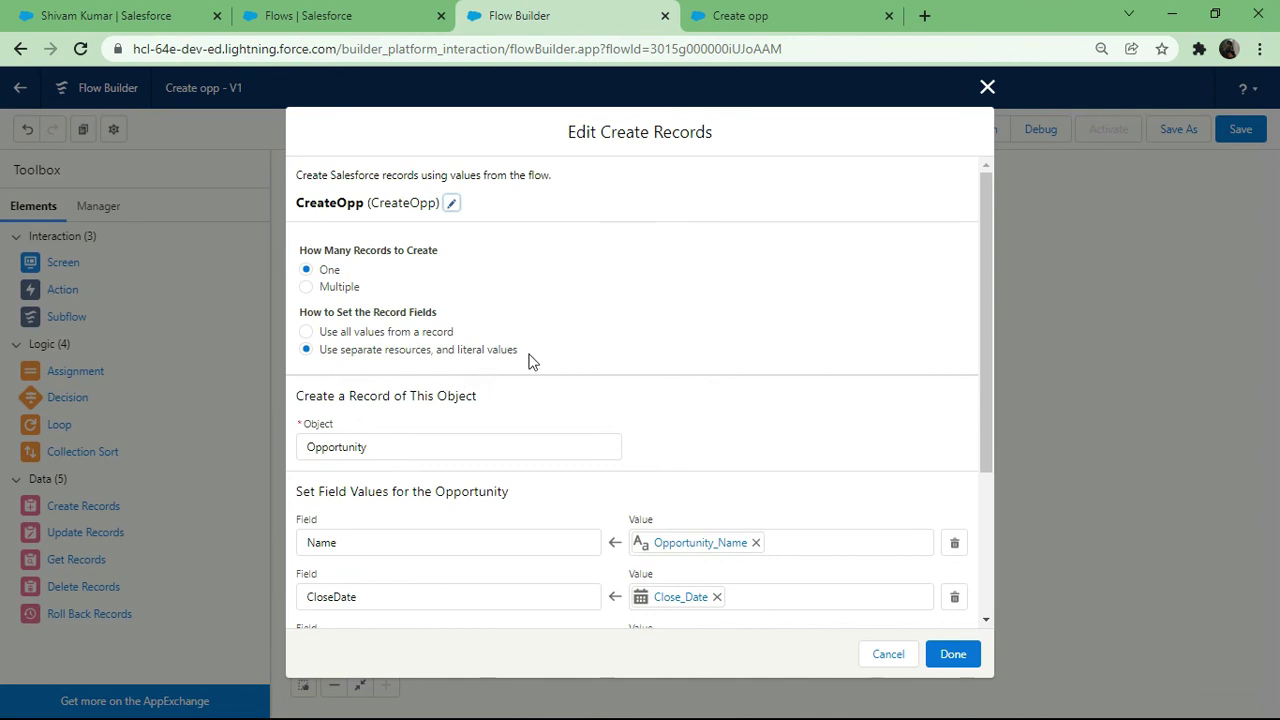
{"action": "scroll", "coordinate": [523, 474], "scroll_direction": "down", "scroll_amount": 3}
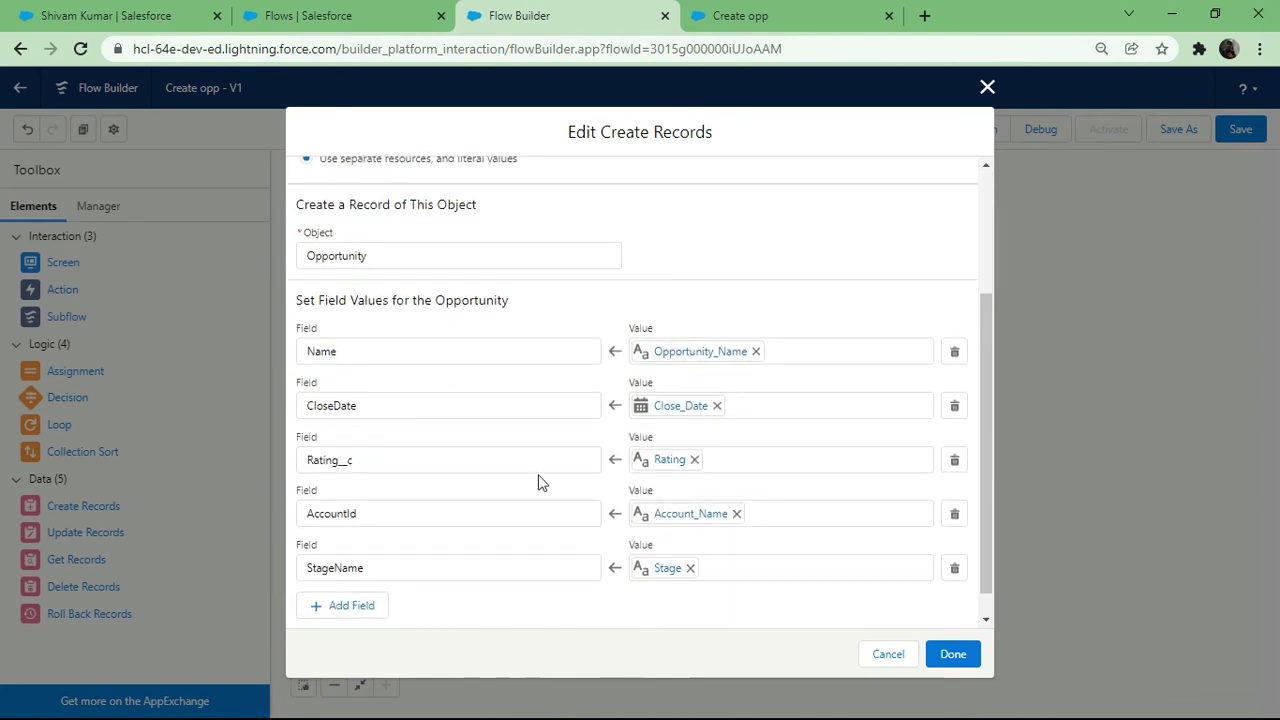
{"action": "scroll", "coordinate": [513, 496], "scroll_direction": "down", "scroll_amount": 1}
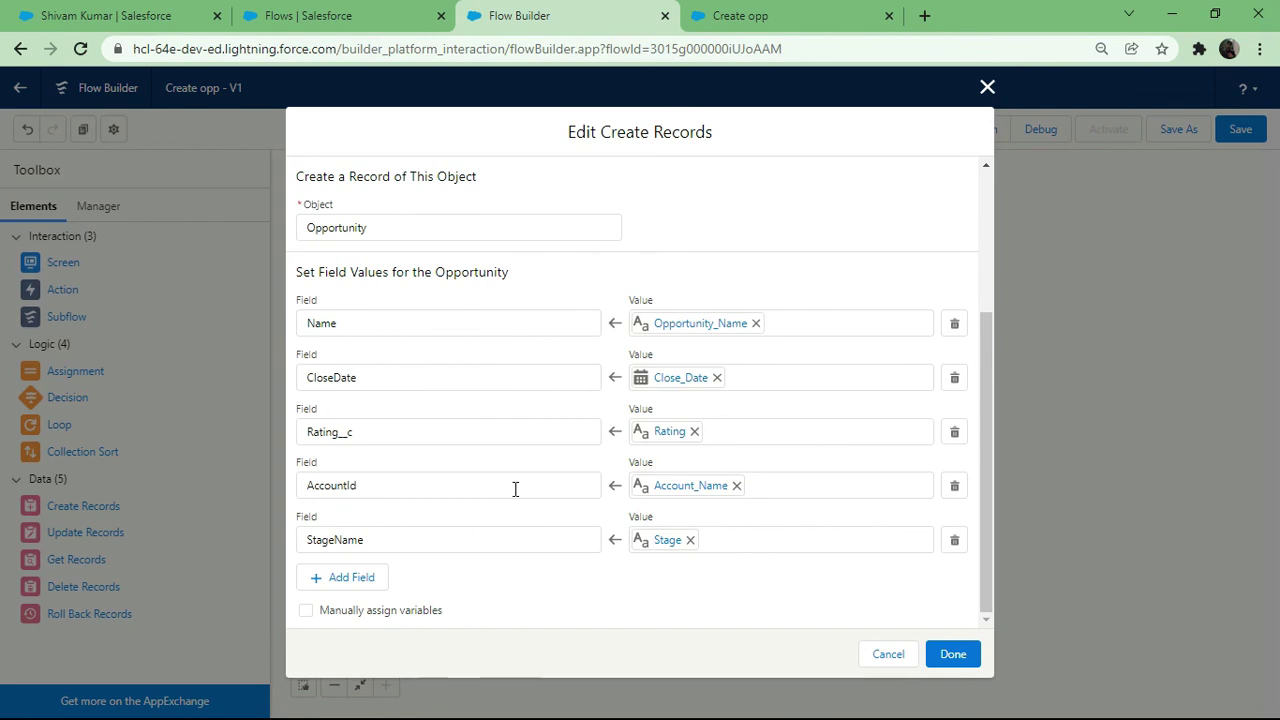
{"action": "left_click", "coordinate": [882, 658]}
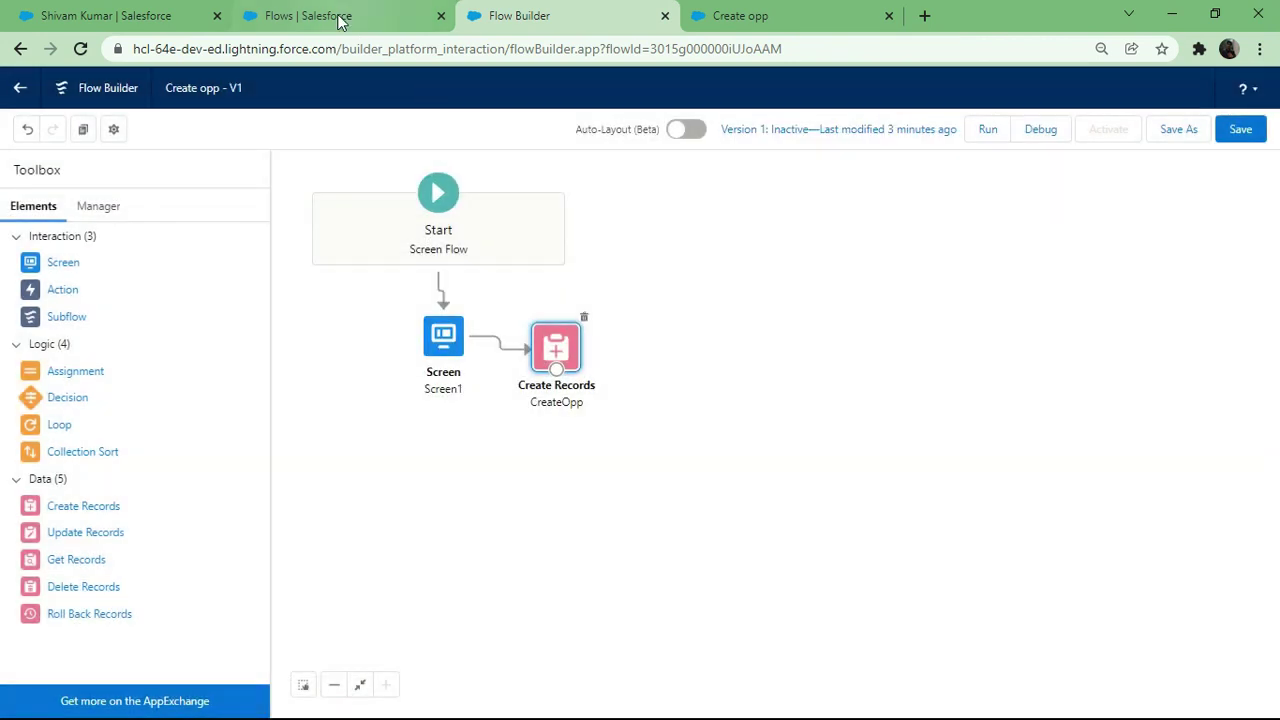
{"action": "left_click", "coordinate": [130, 17]}
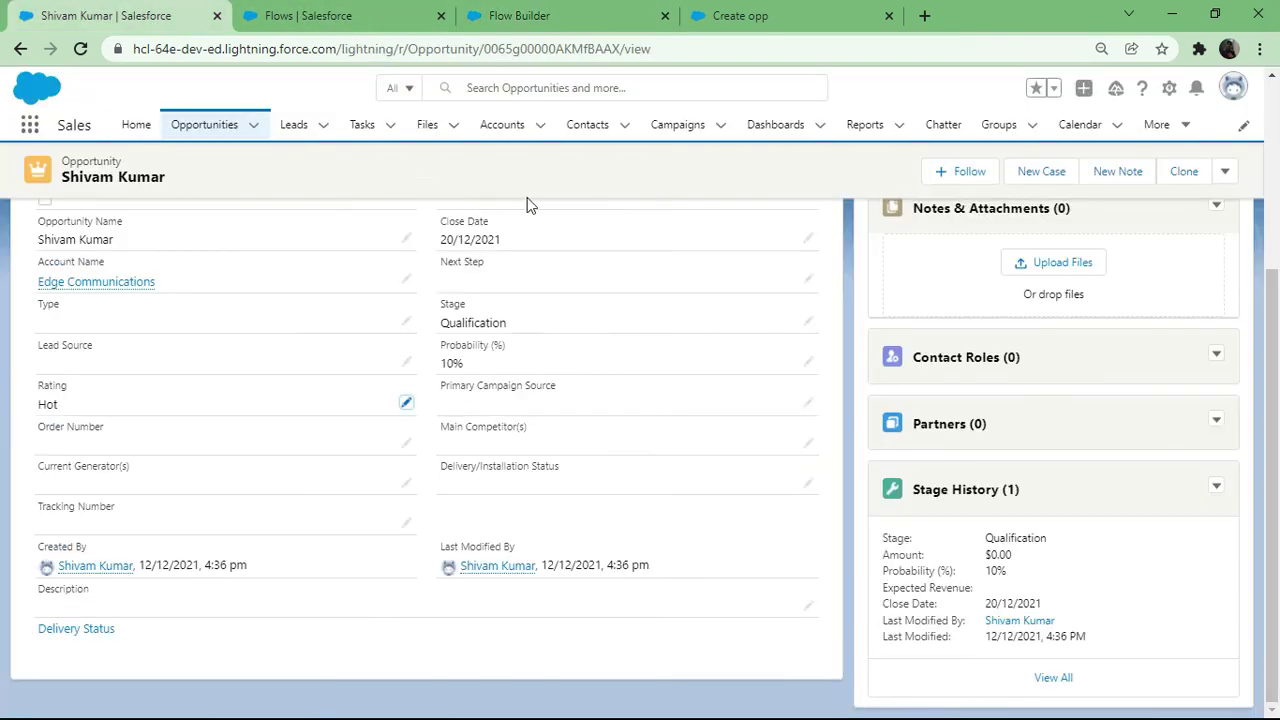